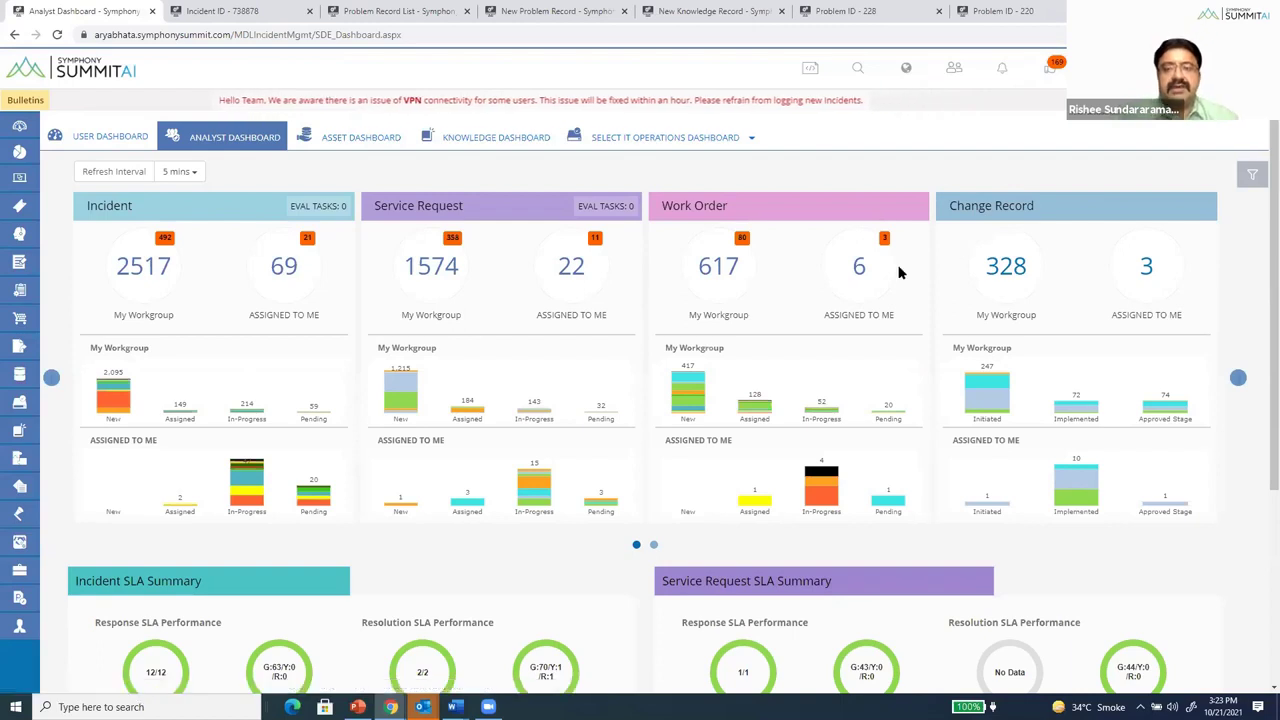
# Review the analyst dashboard's ticket summaries and advance the summary cards to the Problem Record card
pyautogui.scroll(-1, 1258, 186)
pyautogui.scroll(1, 1150, 215)
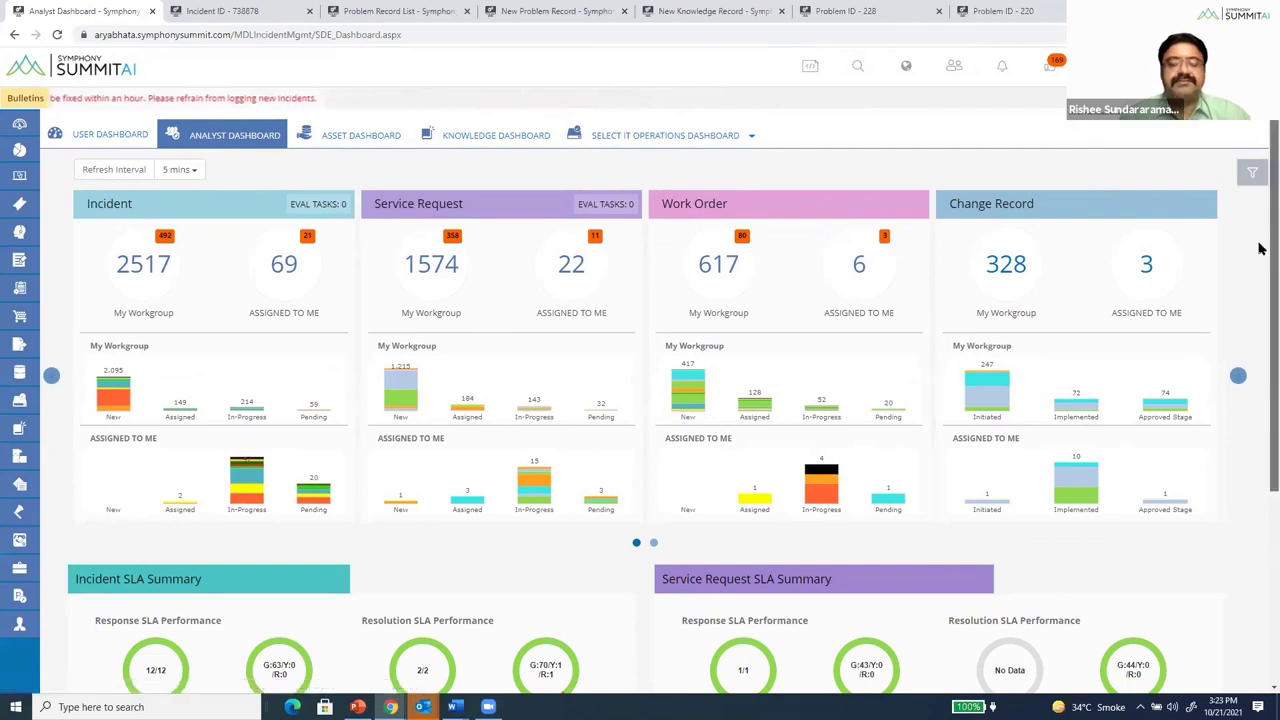
pyautogui.scroll(-1, 1260, 249)
pyautogui.scroll(-1, 1262, 310)
pyautogui.scroll(2, 1260, 360)
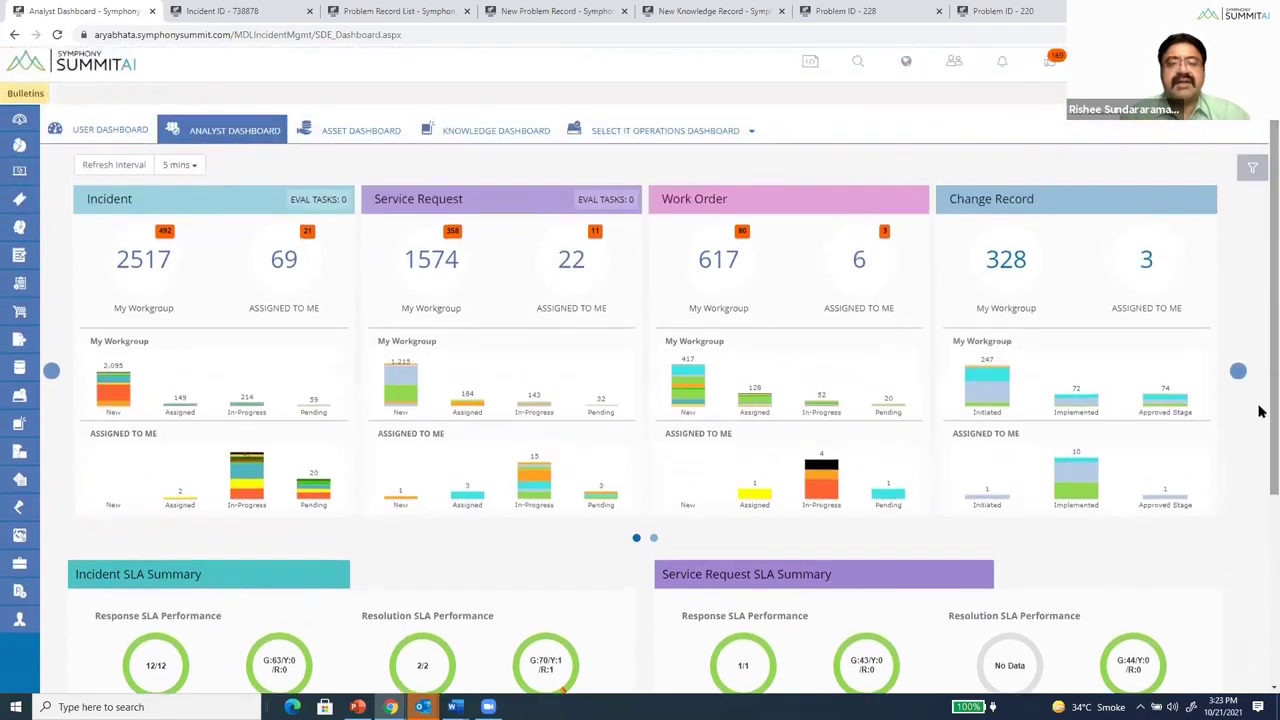
pyautogui.click(1238, 373)
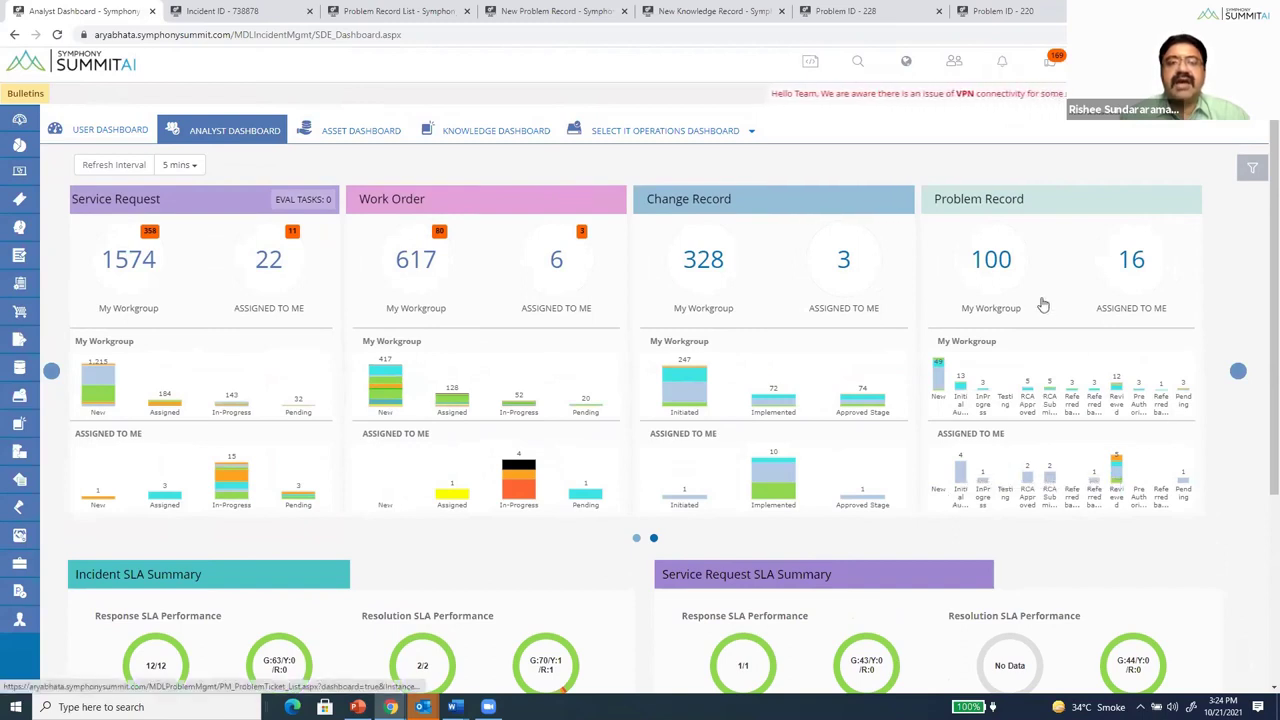
# In incident 738878's major incident details, select the Twilio conference bridge, enable problem record creation after resolution, and close without submitting
pyautogui.click(228, 18)
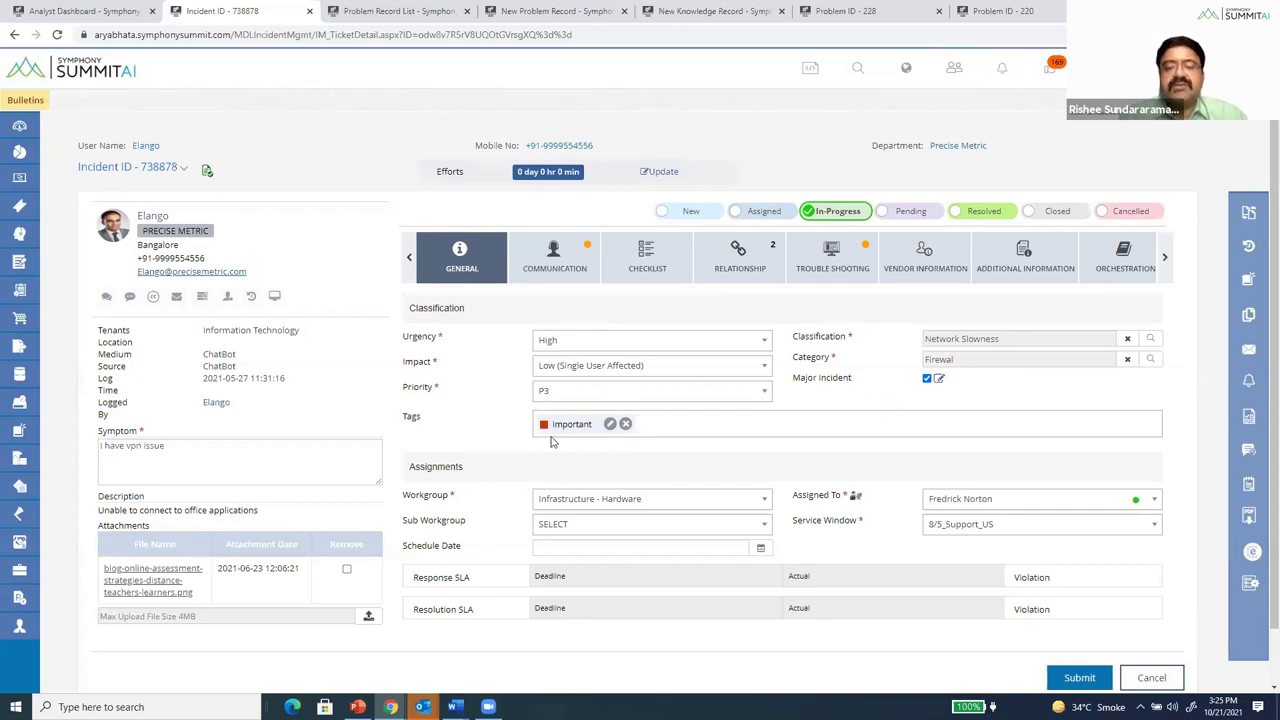
pyautogui.click(938, 380)
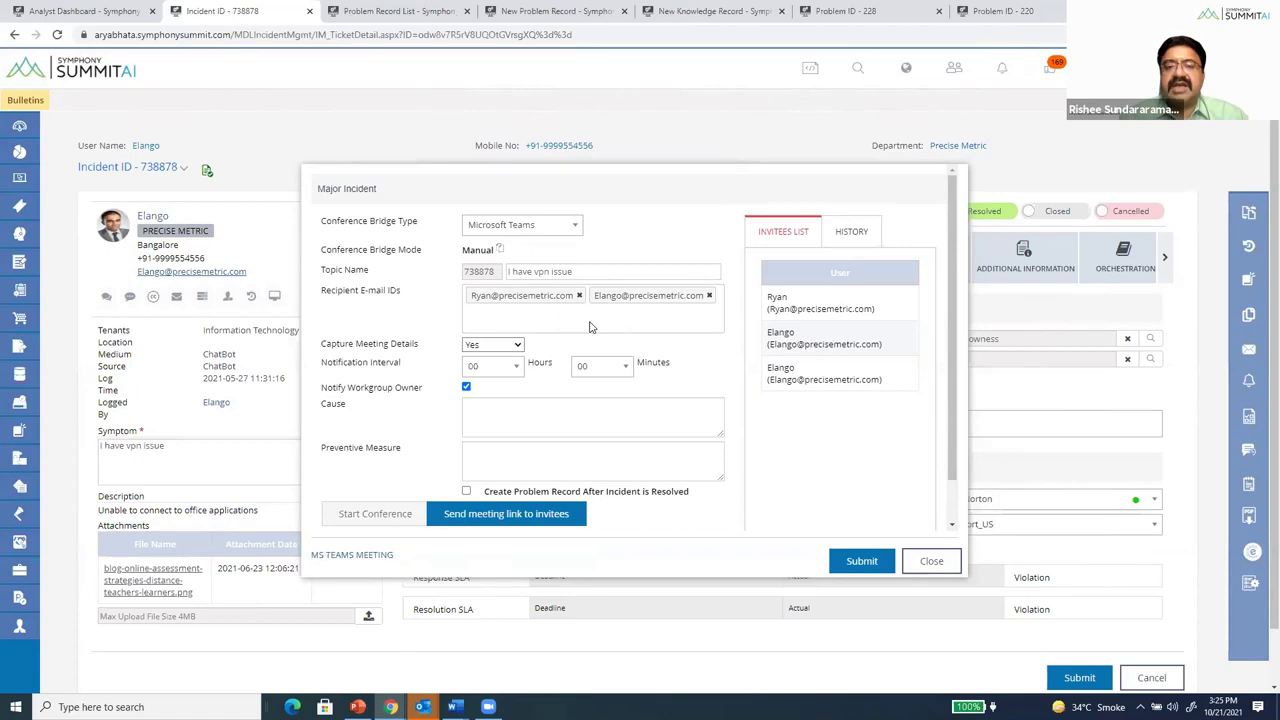
pyautogui.click(558, 226)
pyautogui.click(558, 226)
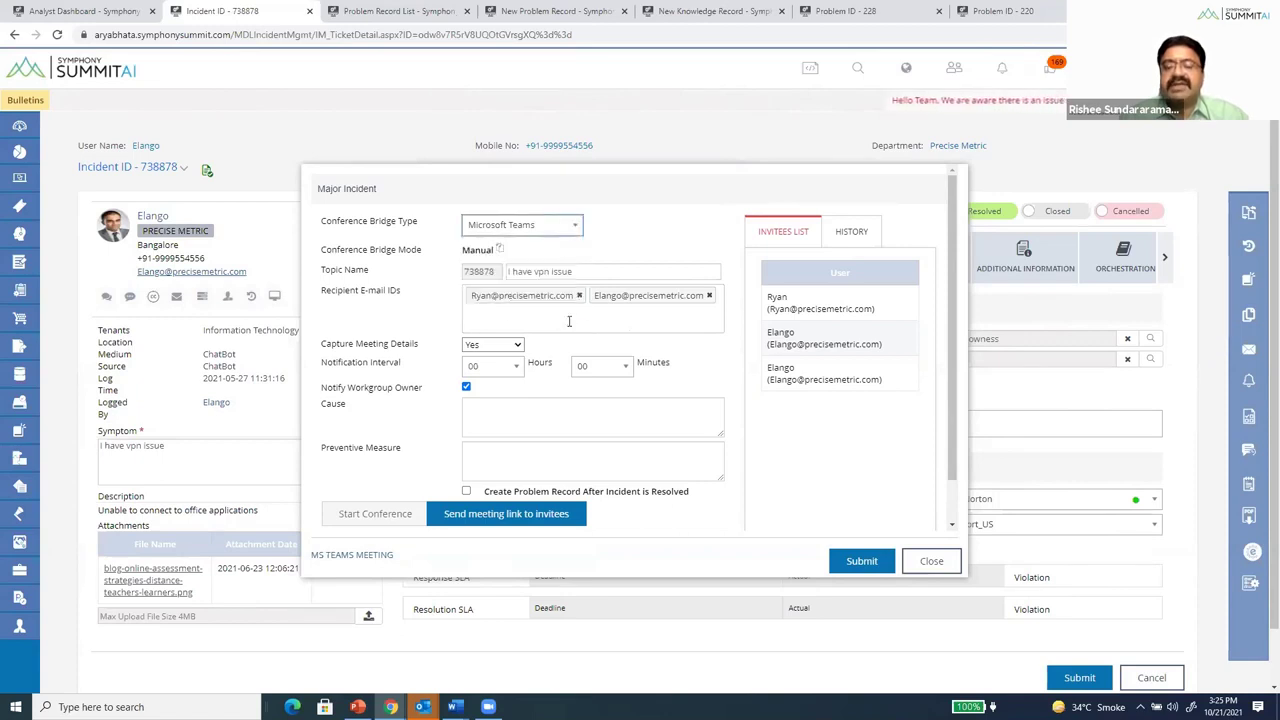
pyautogui.click(545, 226)
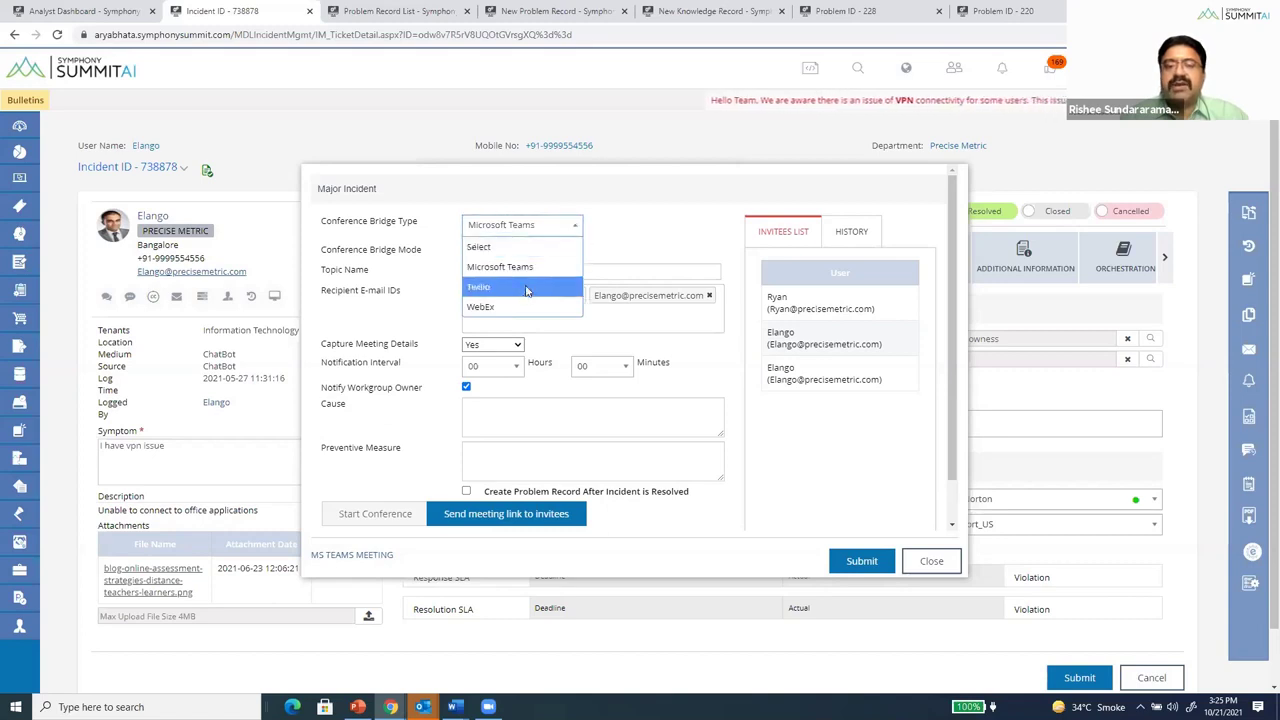
pyautogui.click(527, 288)
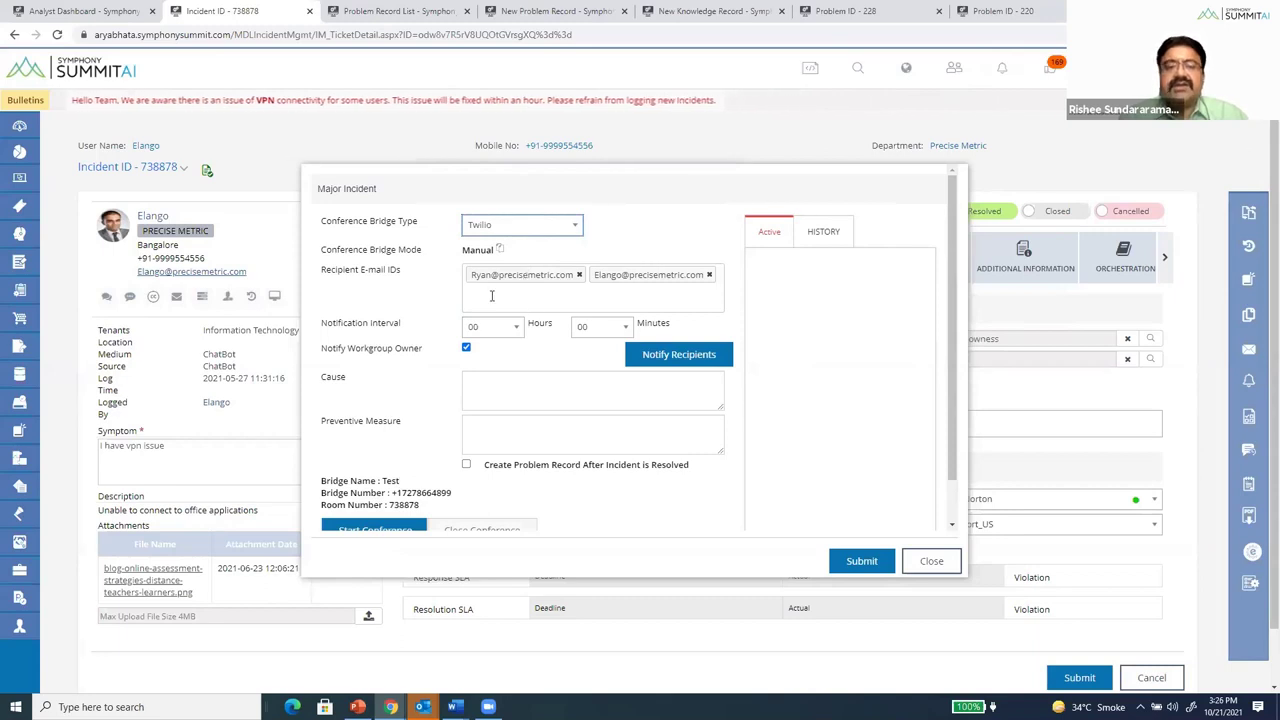
pyautogui.click(466, 465)
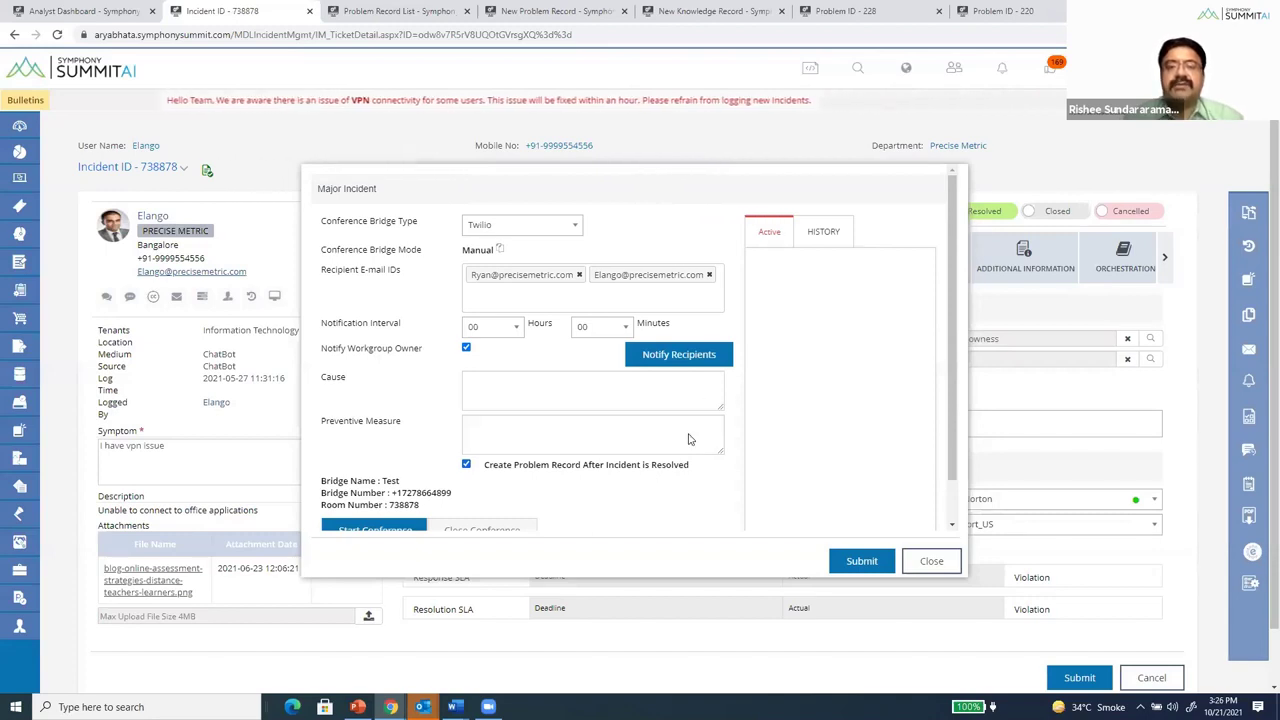
pyautogui.click(931, 562)
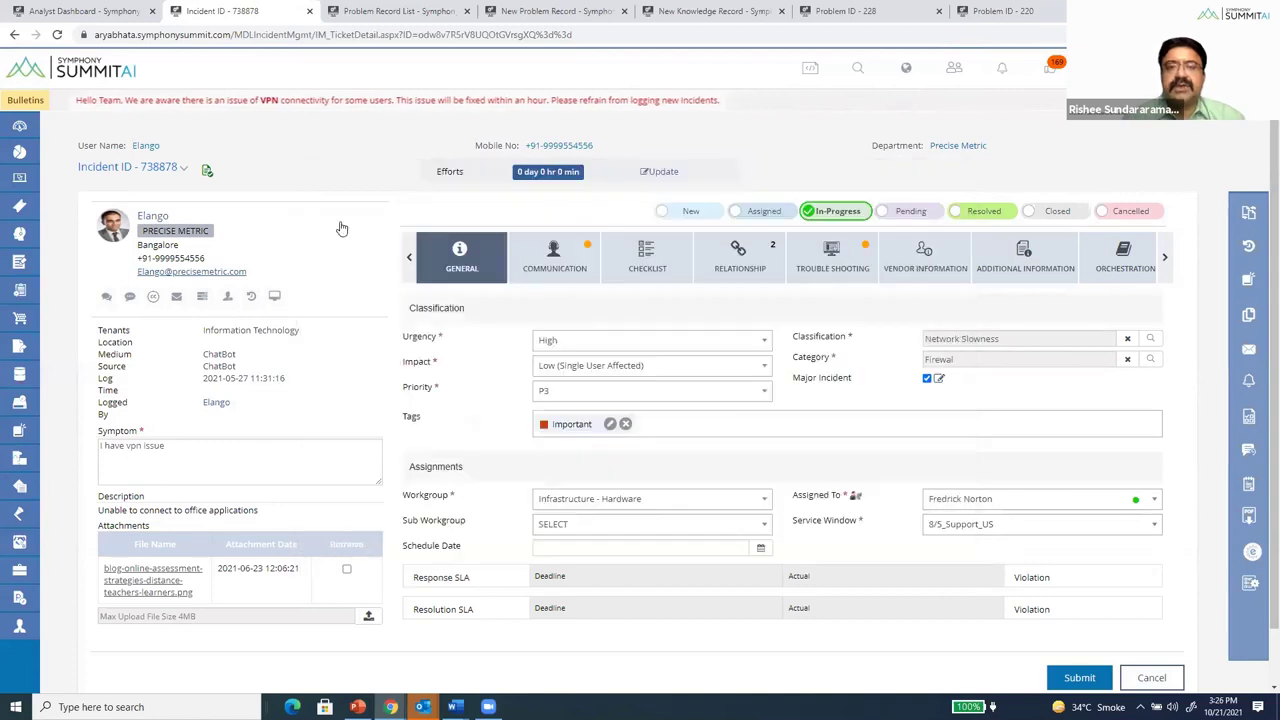
# Switch to the problem record list, expand its filters and review the listed records
pyautogui.click(380, 11)
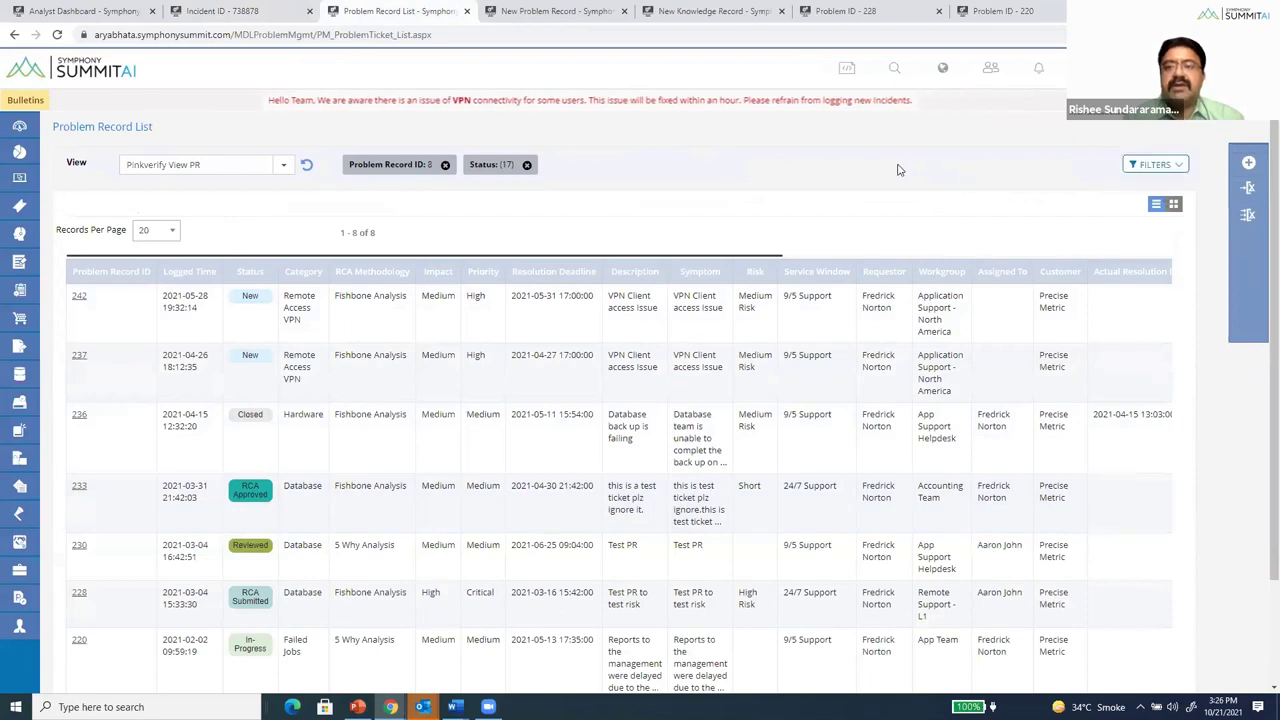
pyautogui.click(1155, 165)
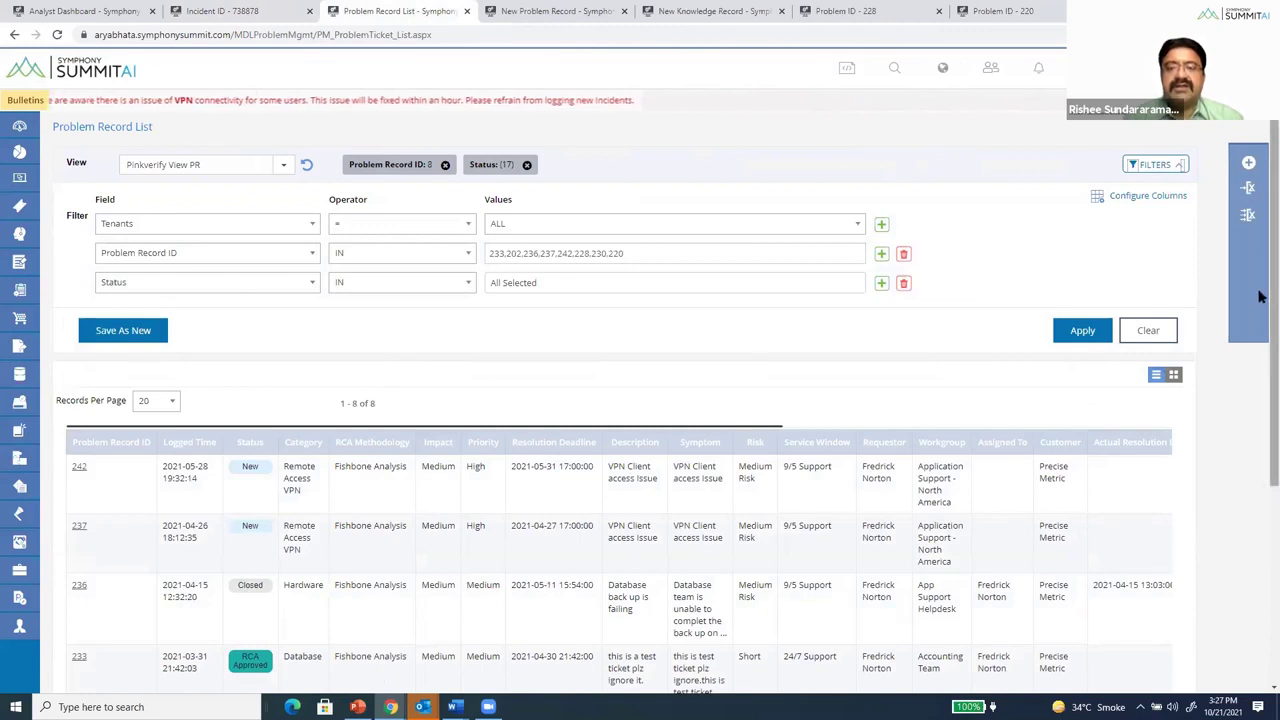
pyautogui.scroll(-1, 1260, 349)
pyautogui.scroll(-3, 1260, 349)
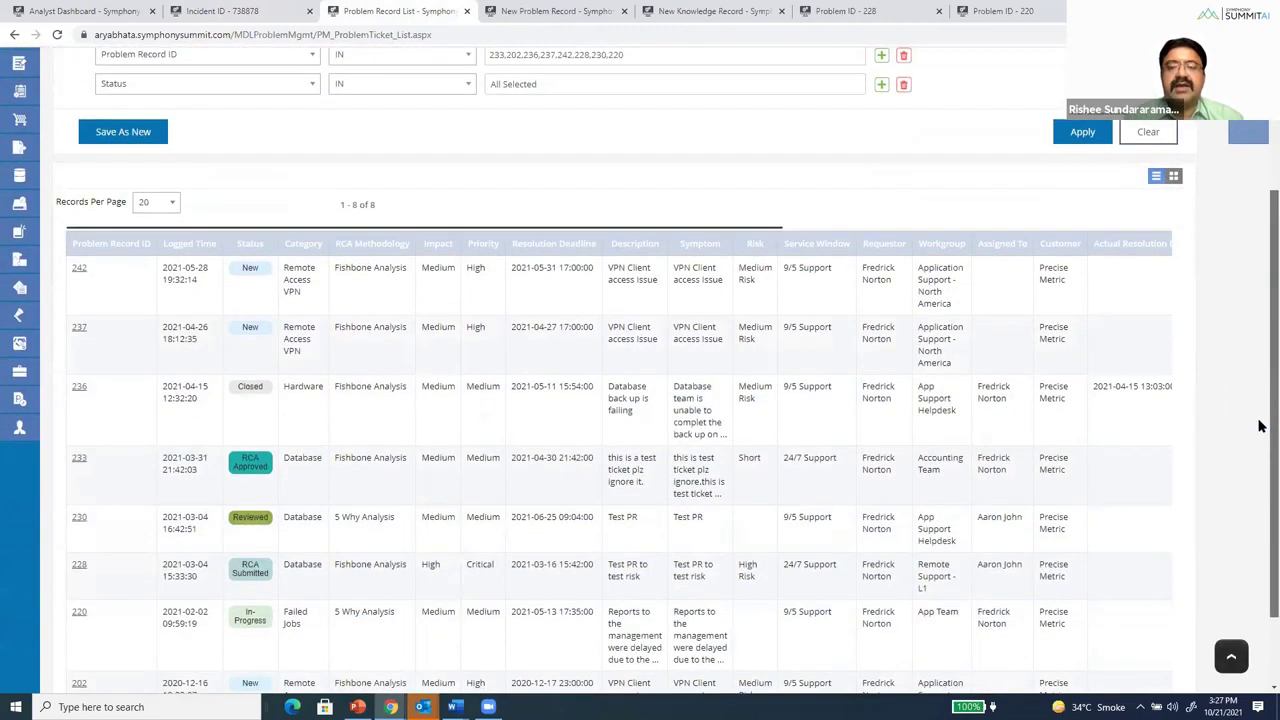
pyautogui.scroll(-1, 1260, 426)
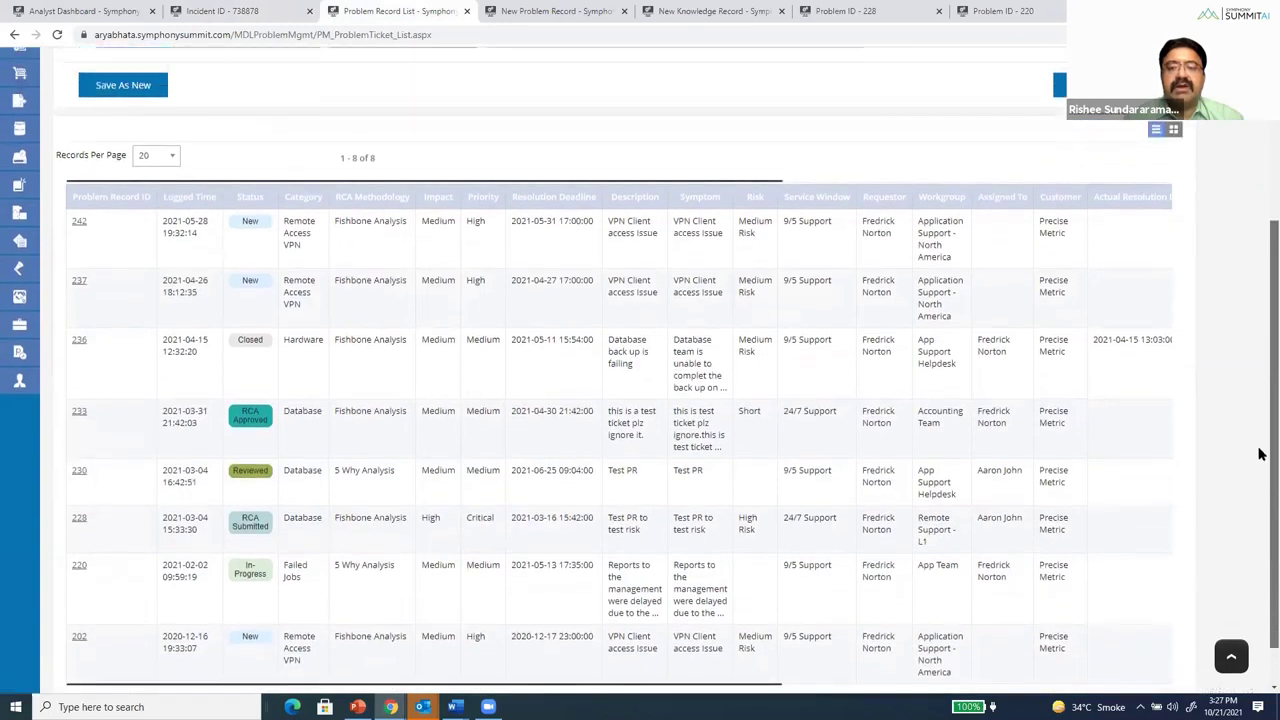
pyautogui.scroll(-1, 1262, 458)
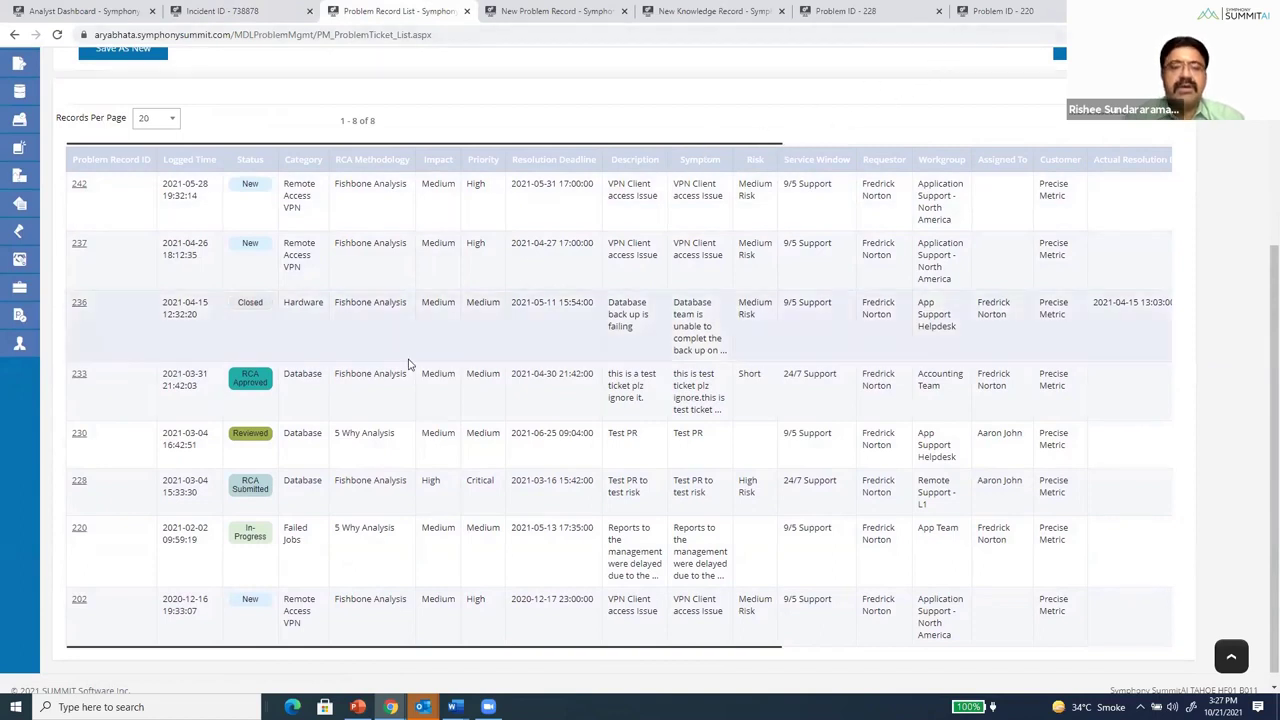
# Open problem record 233 and check the available problem record types, leaving the selection as it is
pyautogui.click(79, 376)
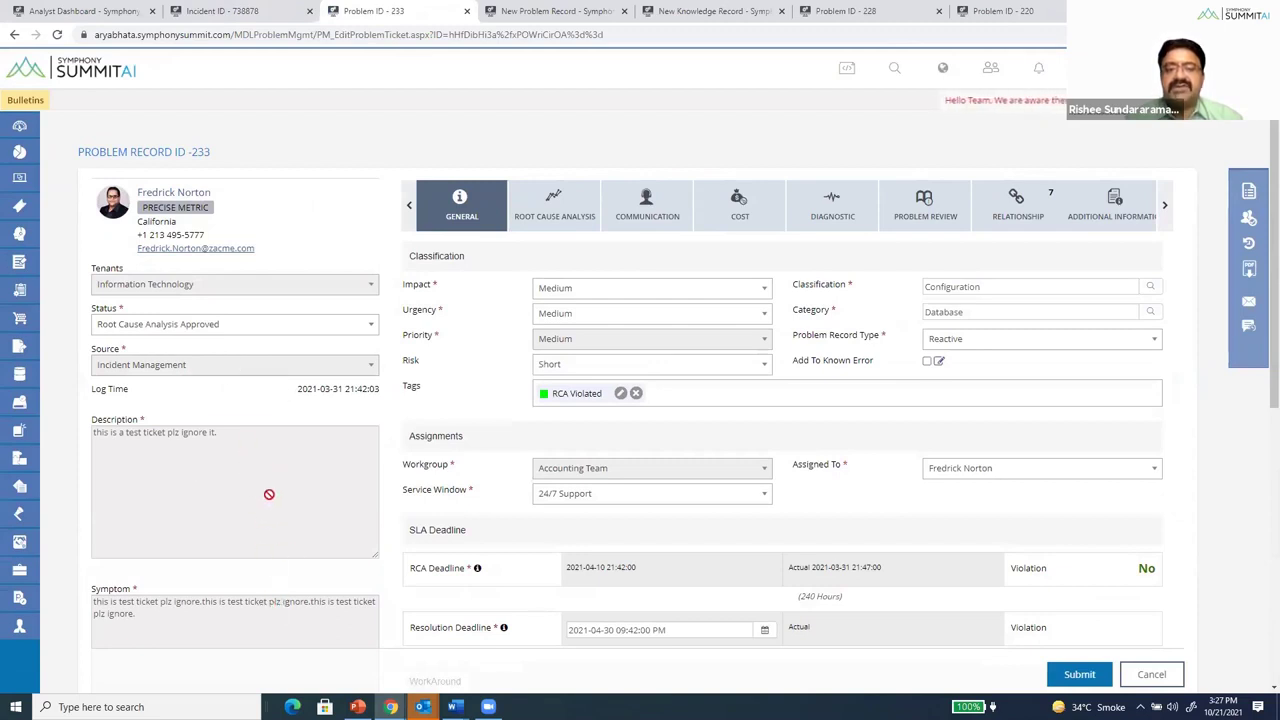
pyautogui.scroll(-1, 1262, 320)
pyautogui.scroll(1, 1262, 320)
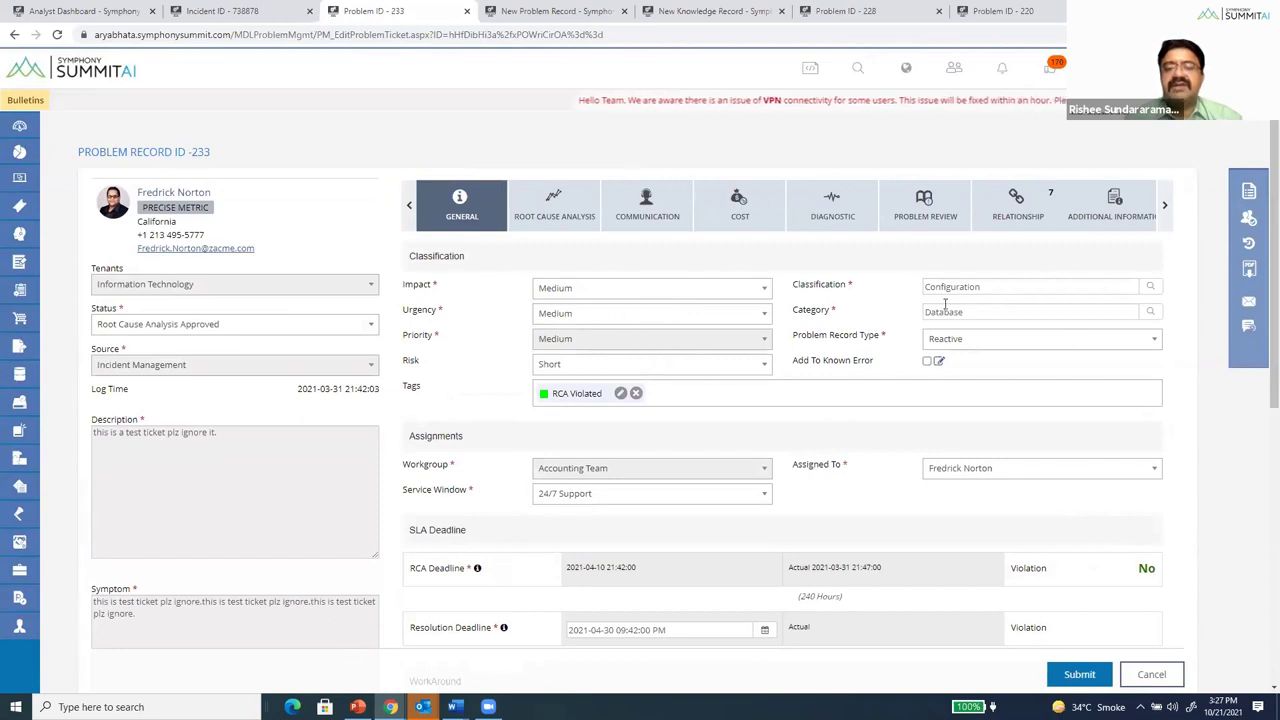
pyautogui.click(968, 342)
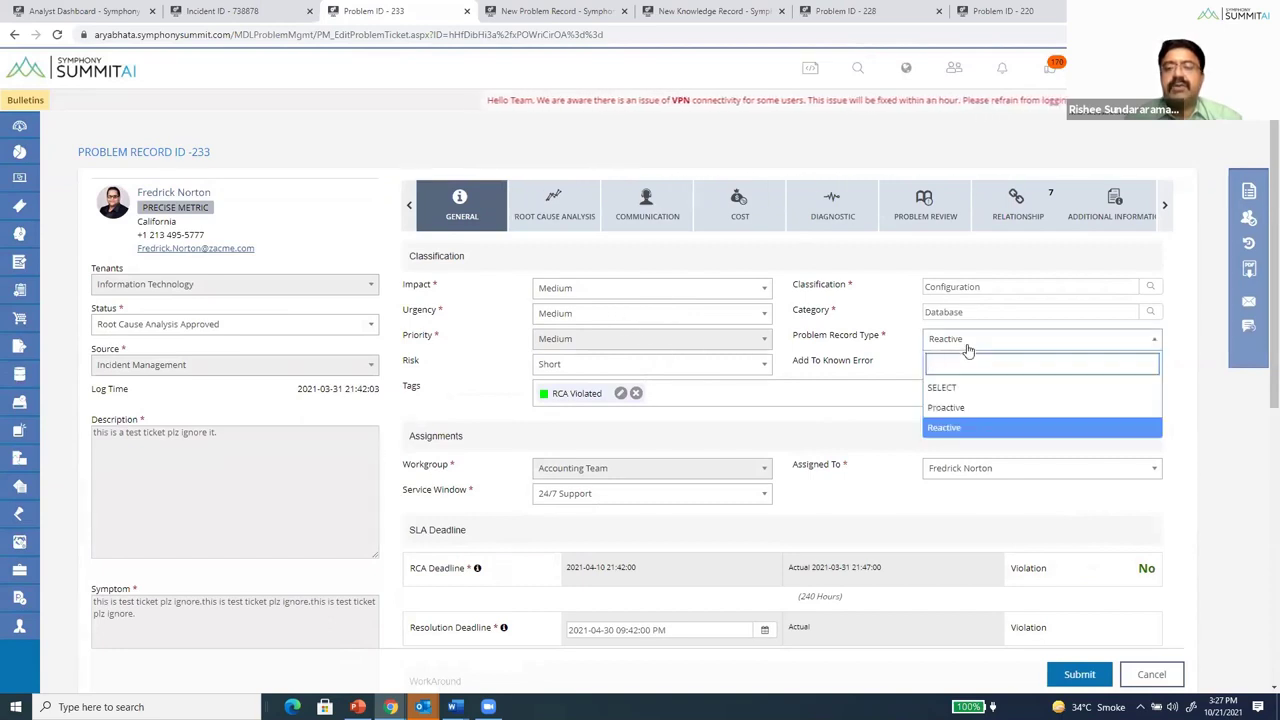
pyautogui.click(814, 251)
# Open the Problem module's Auto Creation Settings in a new browser tab
pyautogui.moveTo(15, 344)
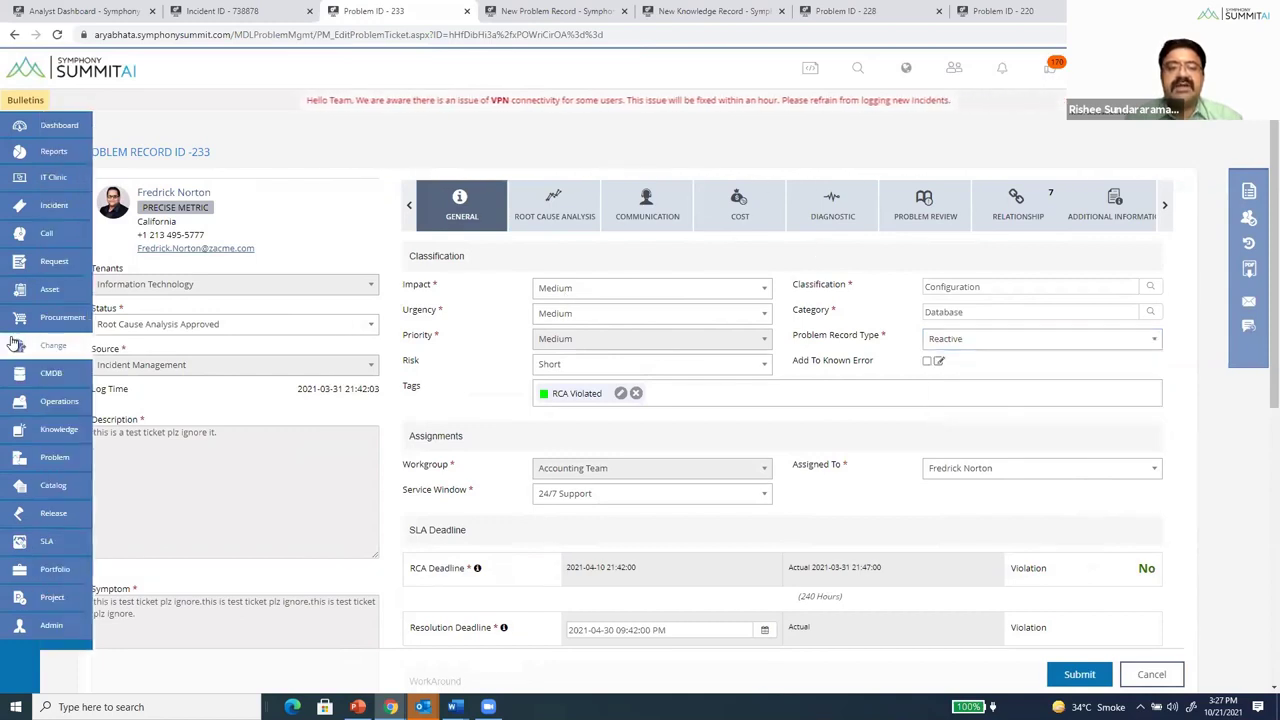
pyautogui.click(50, 457)
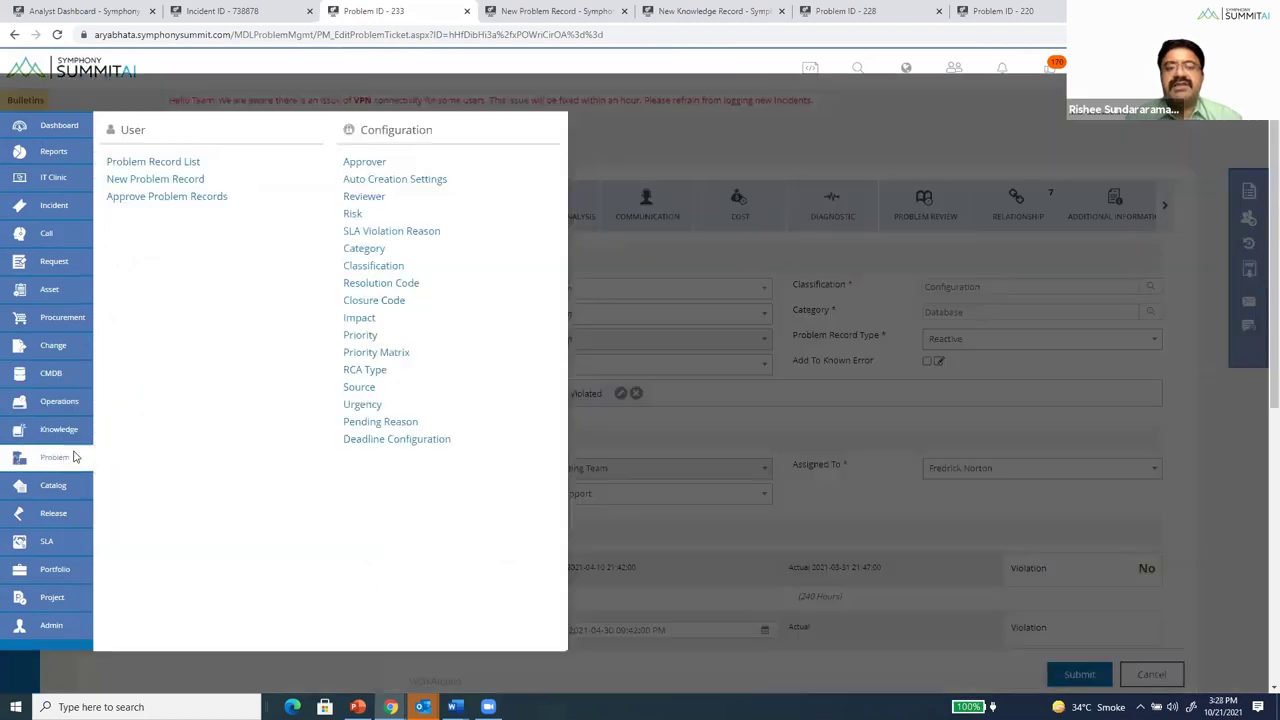
pyautogui.rightClick(405, 188)
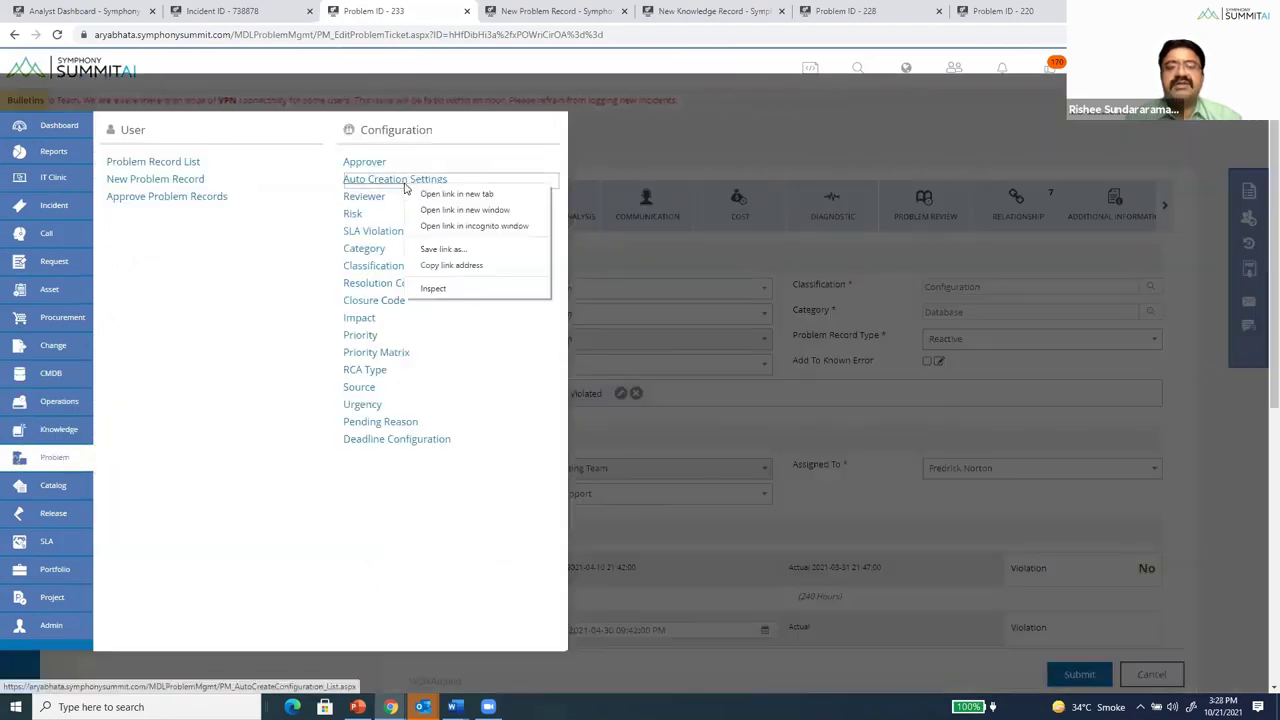
pyautogui.click(440, 197)
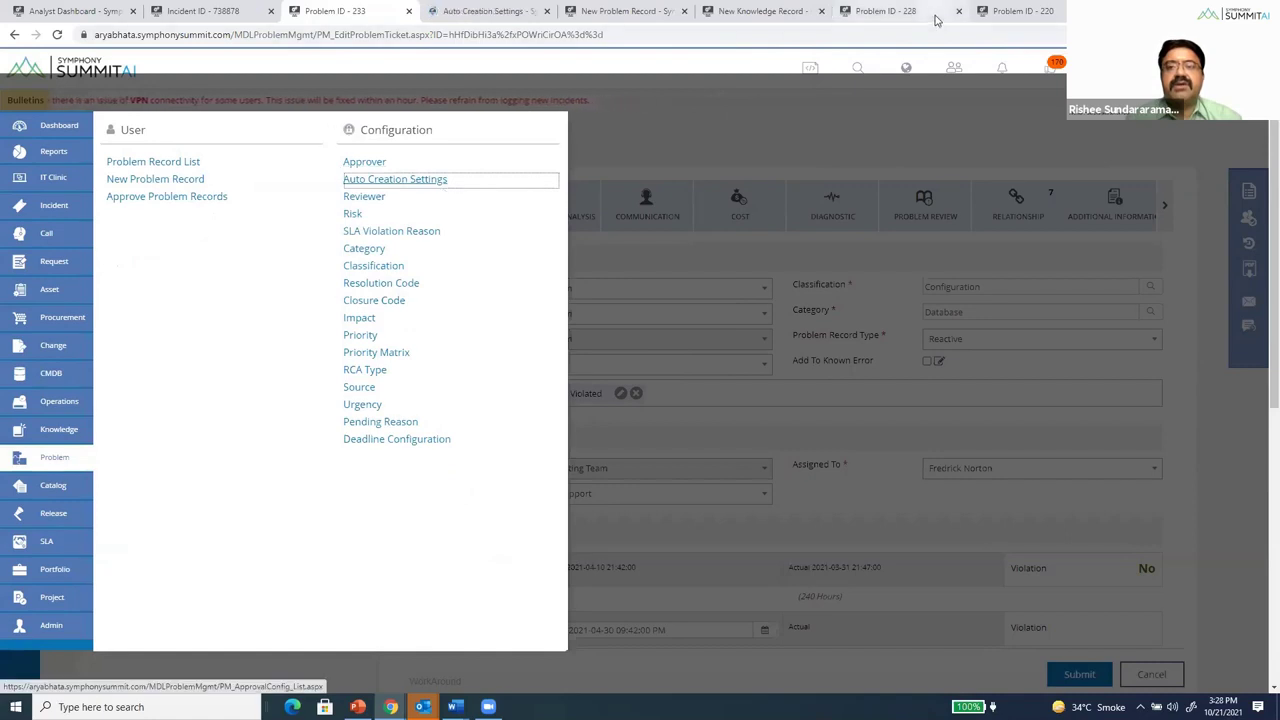
# From problem record 228, go to the Auto Creation Settings and open the configuration "Auto Creation Problem from P1 and P2 Inc"
pyautogui.click(934, 18)
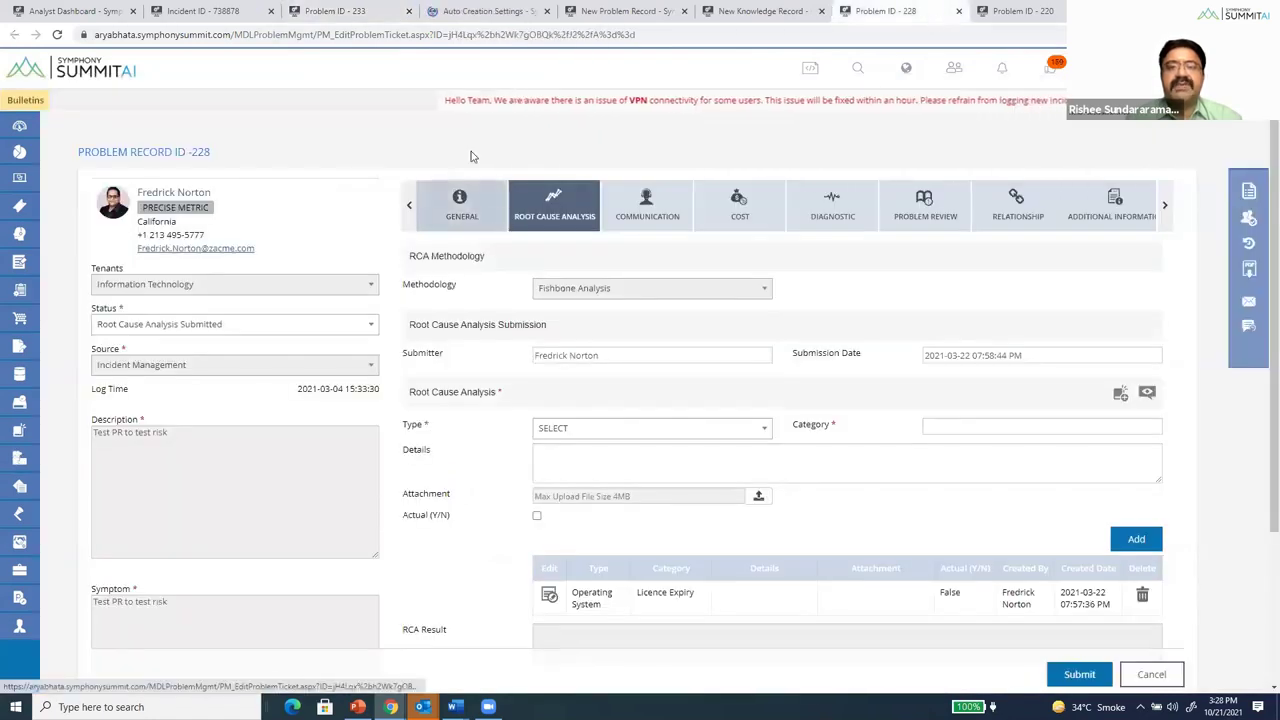
pyautogui.moveTo(42, 356)
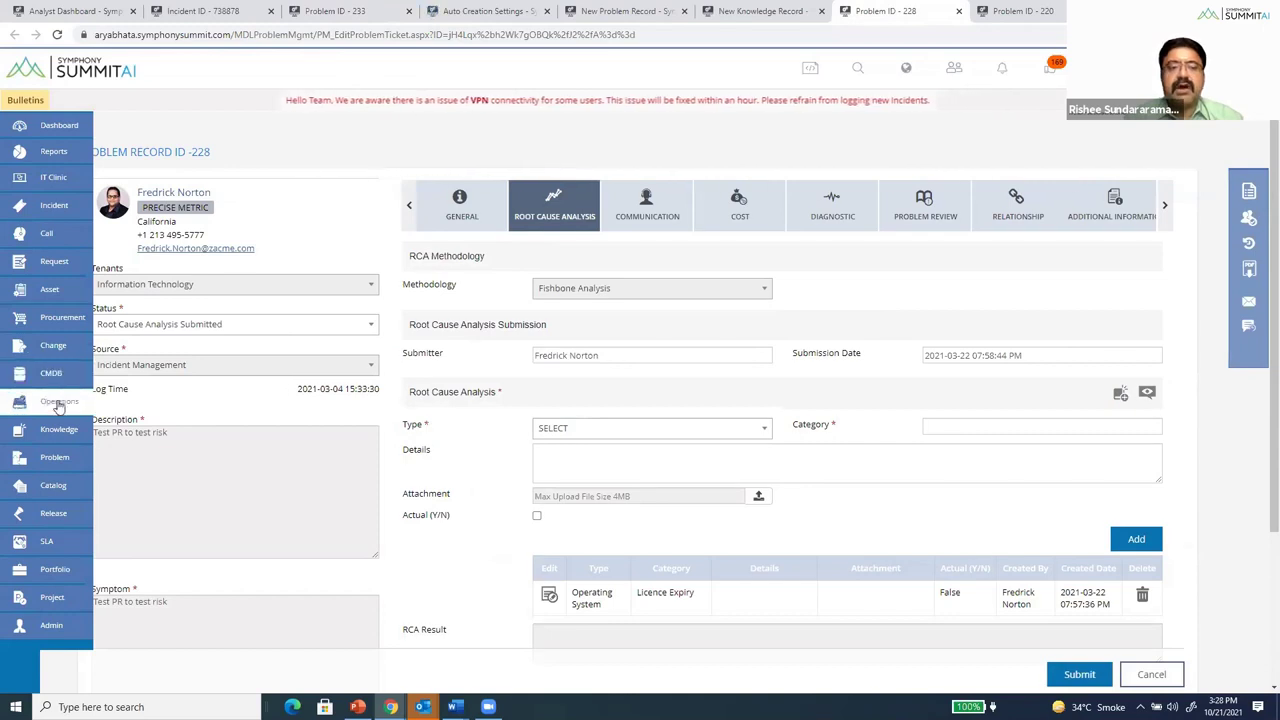
pyautogui.click(54, 457)
pyautogui.click(379, 181)
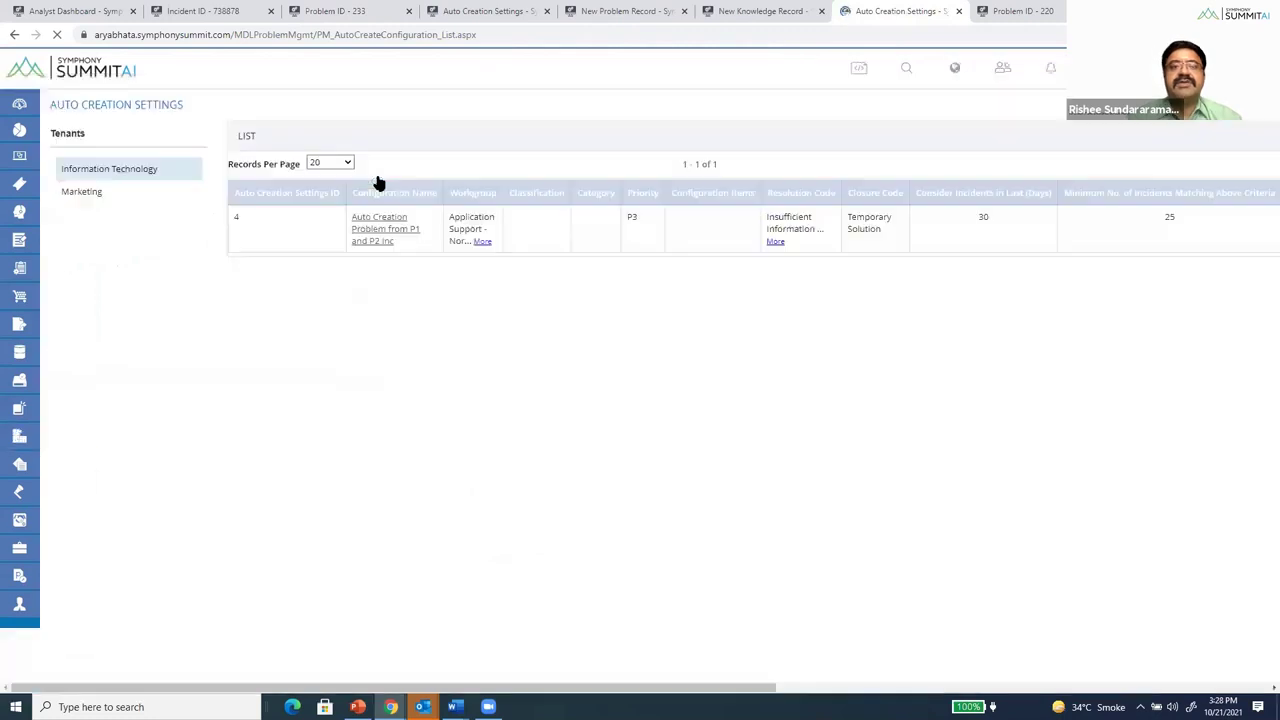
pyautogui.click(396, 238)
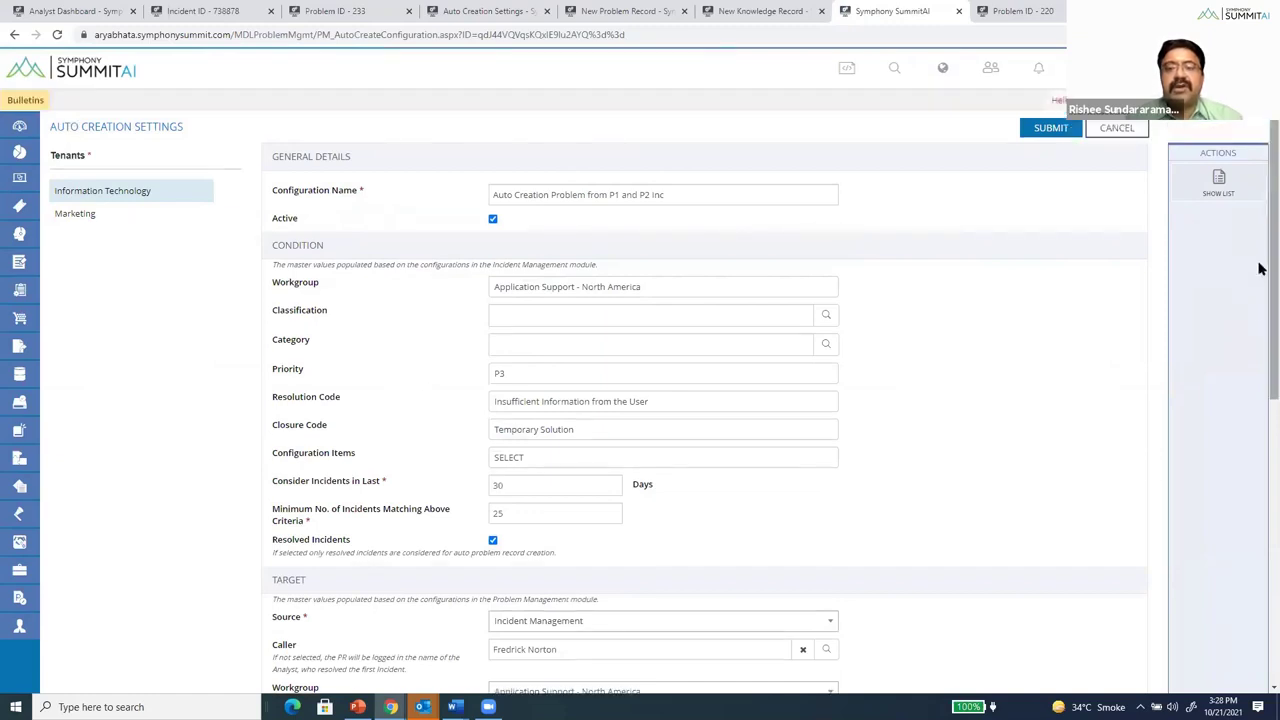
# Examine the configuration's condition and target settings, including the incident period in days and the minimum number of matching incidents
pyautogui.scroll(-1, 1257, 300)
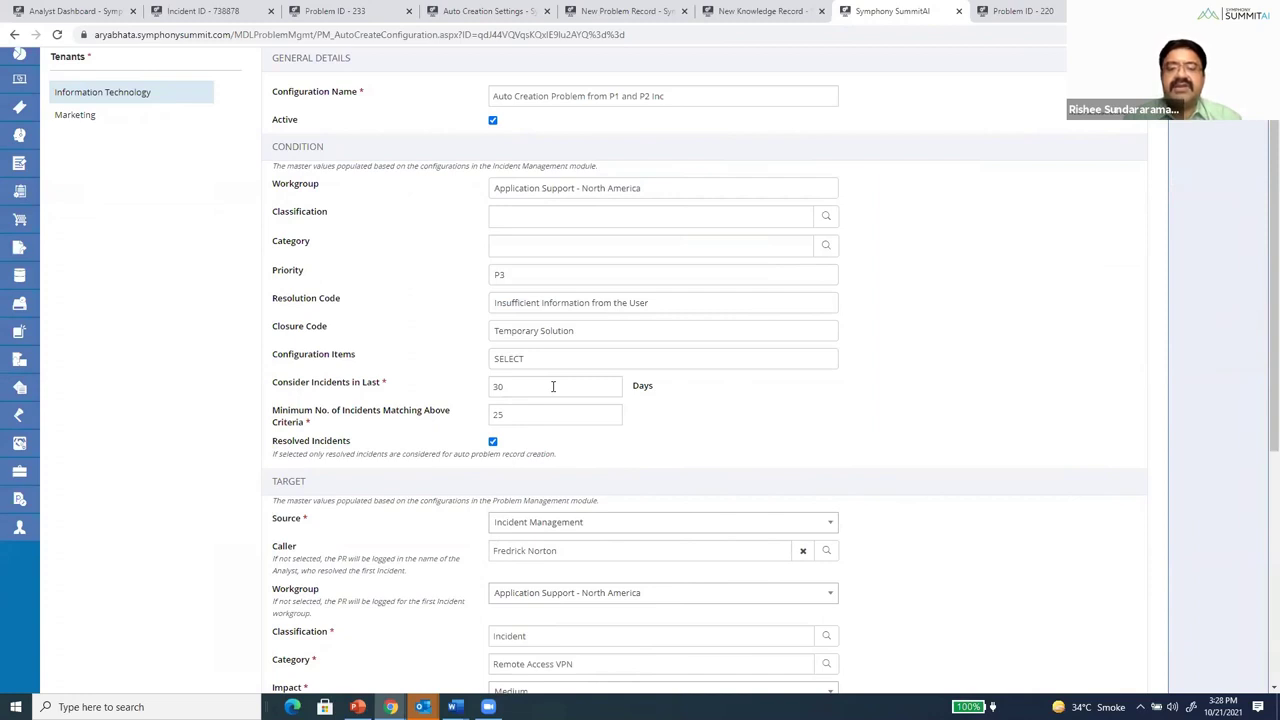
pyautogui.click(553, 386)
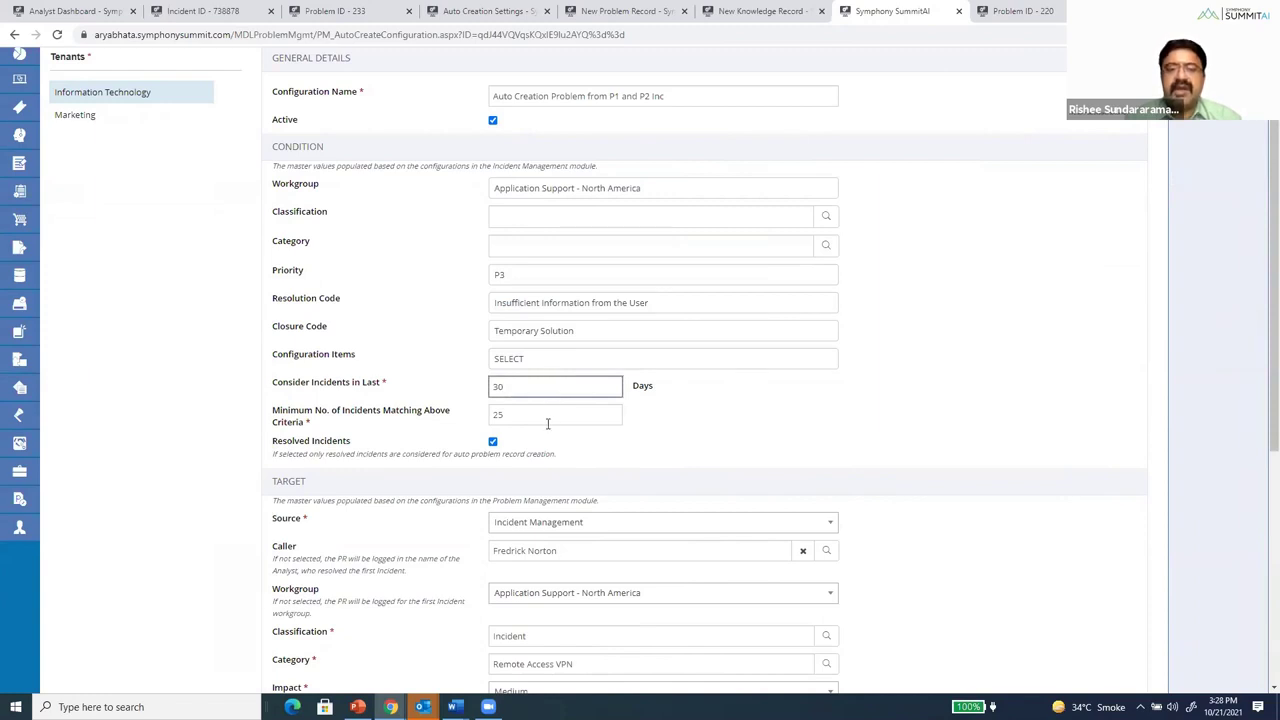
pyautogui.click(548, 420)
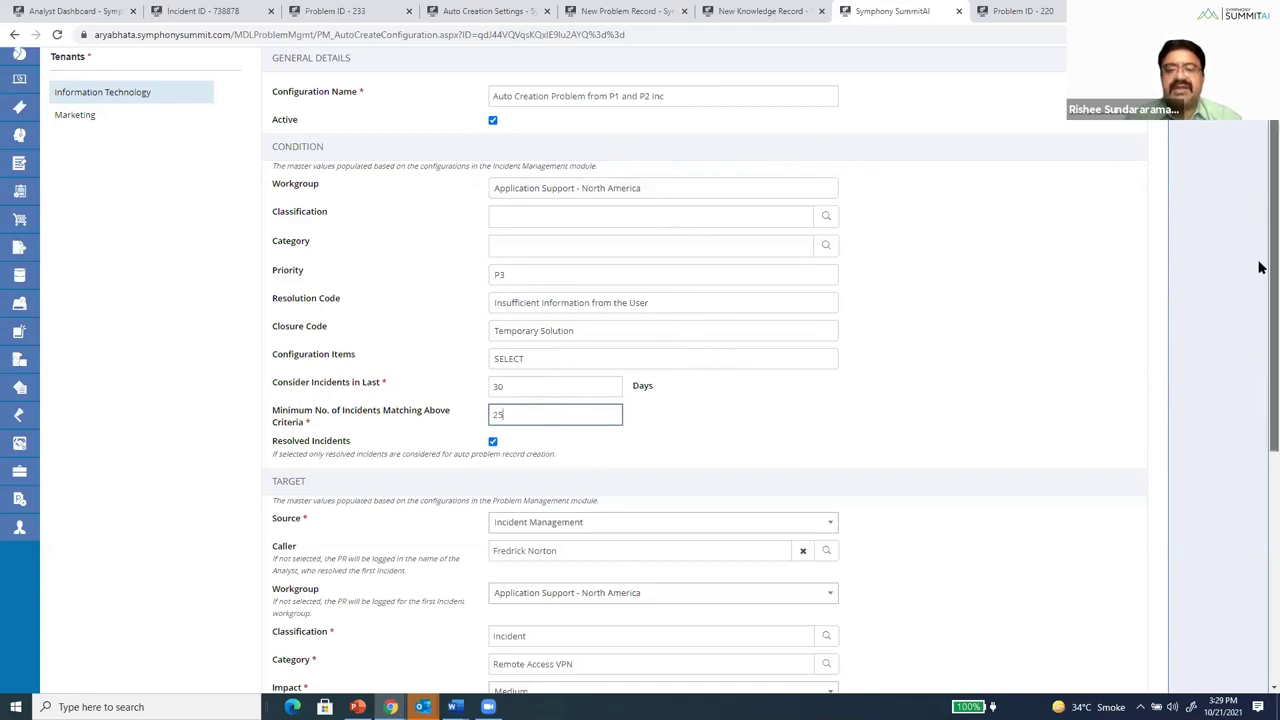
pyautogui.scroll(-3, 1260, 273)
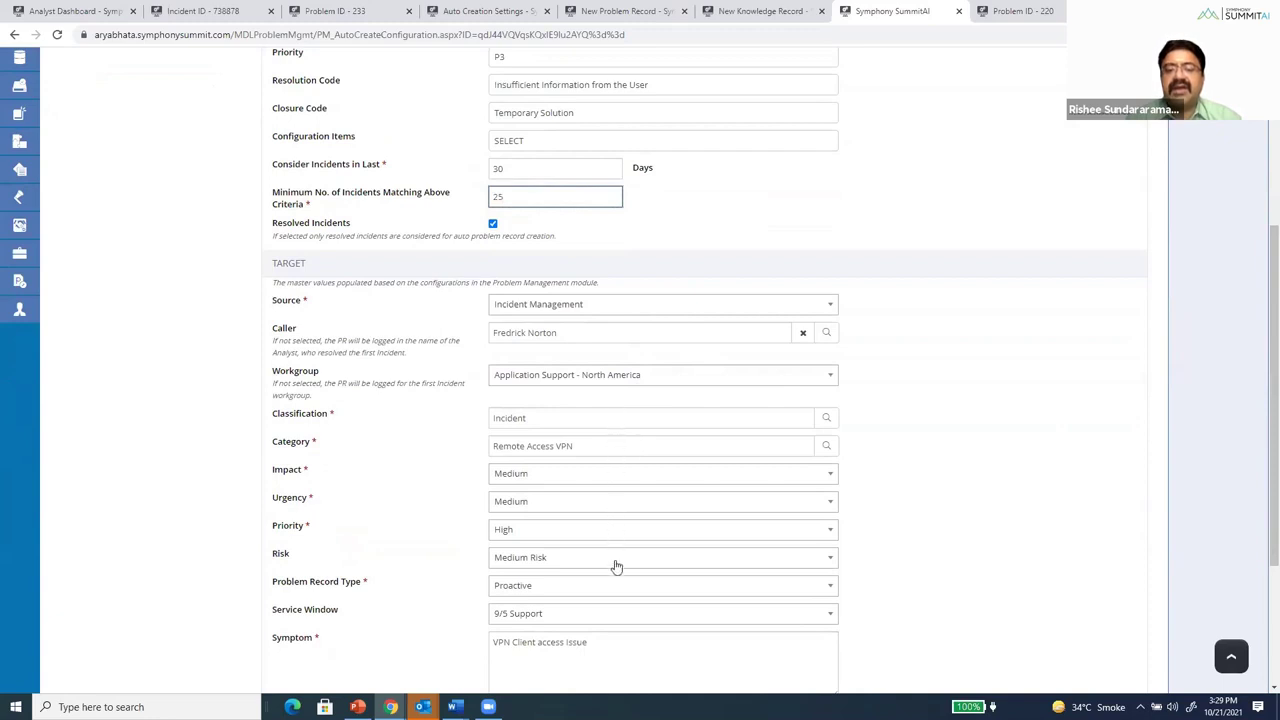
pyautogui.moveTo(1260, 558); pyautogui.dragTo(1260, 425)
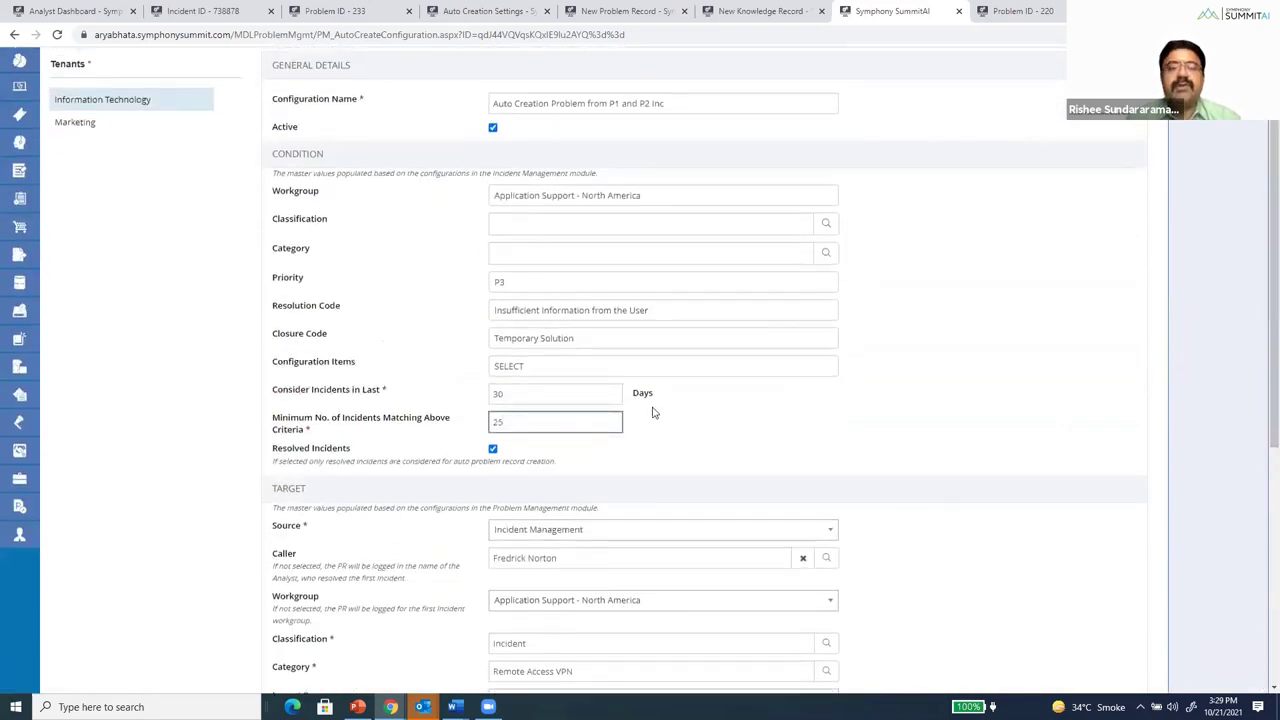
# Return to problem record 233, dismiss the module menu and review its general details, SLA deadlines and workaround
pyautogui.click(340, 11)
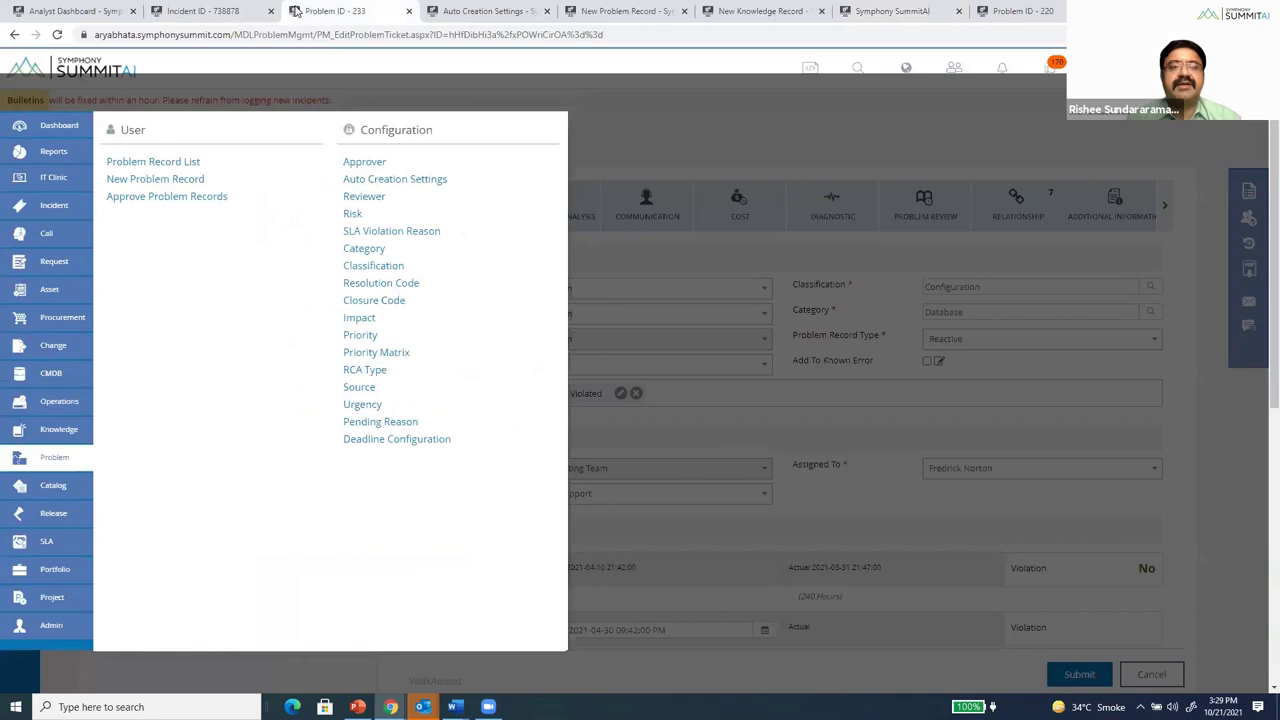
pyautogui.click(690, 322)
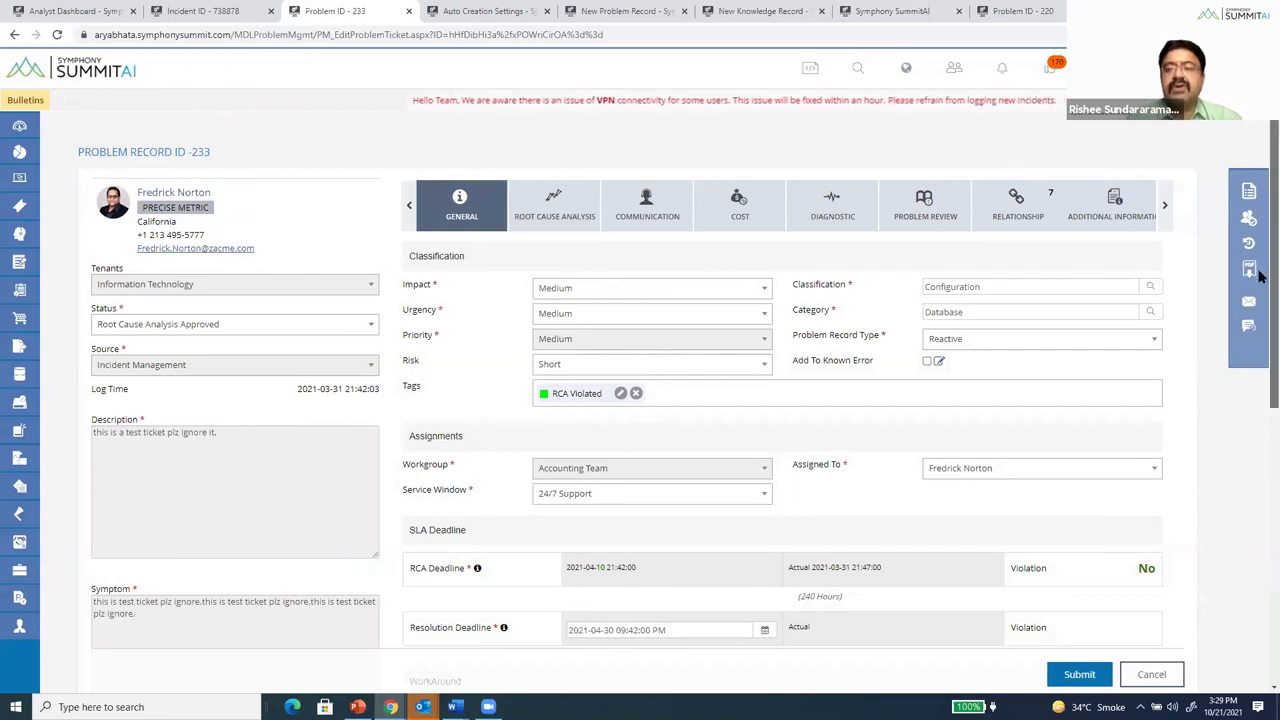
pyautogui.scroll(-2, 1260, 351)
pyautogui.scroll(-1, 1260, 351)
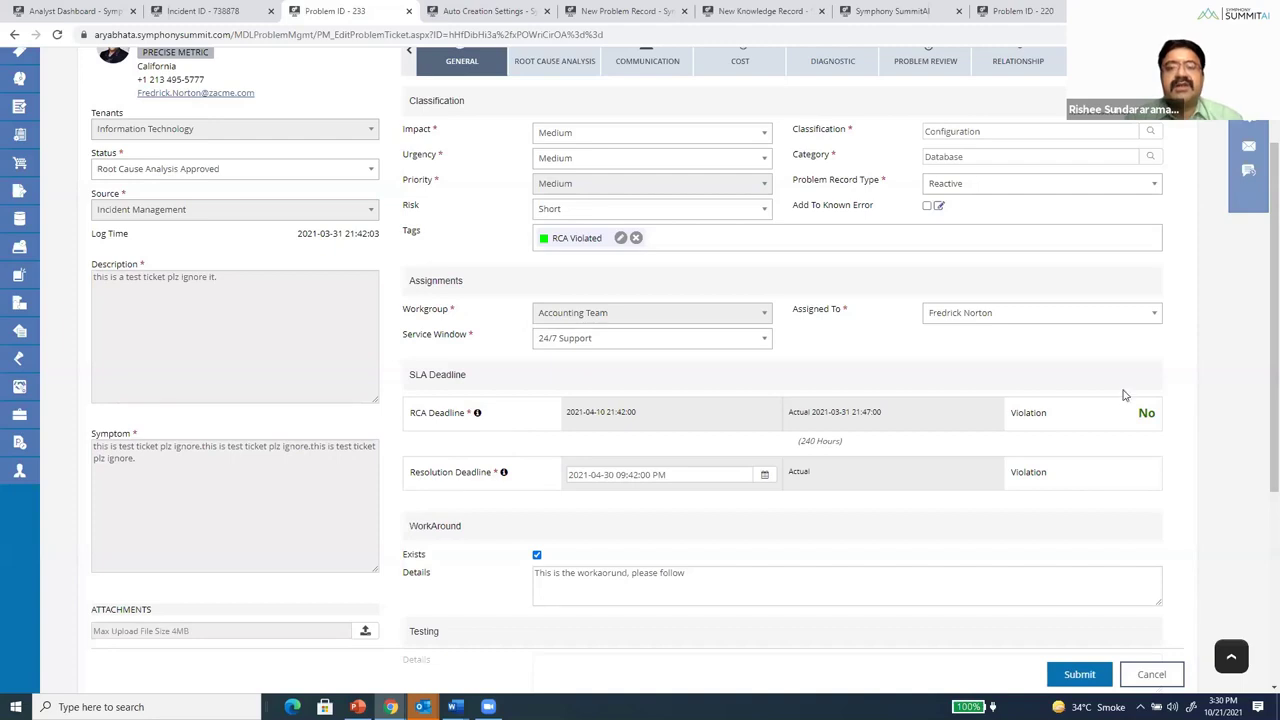
pyautogui.scroll(1, 1260, 377)
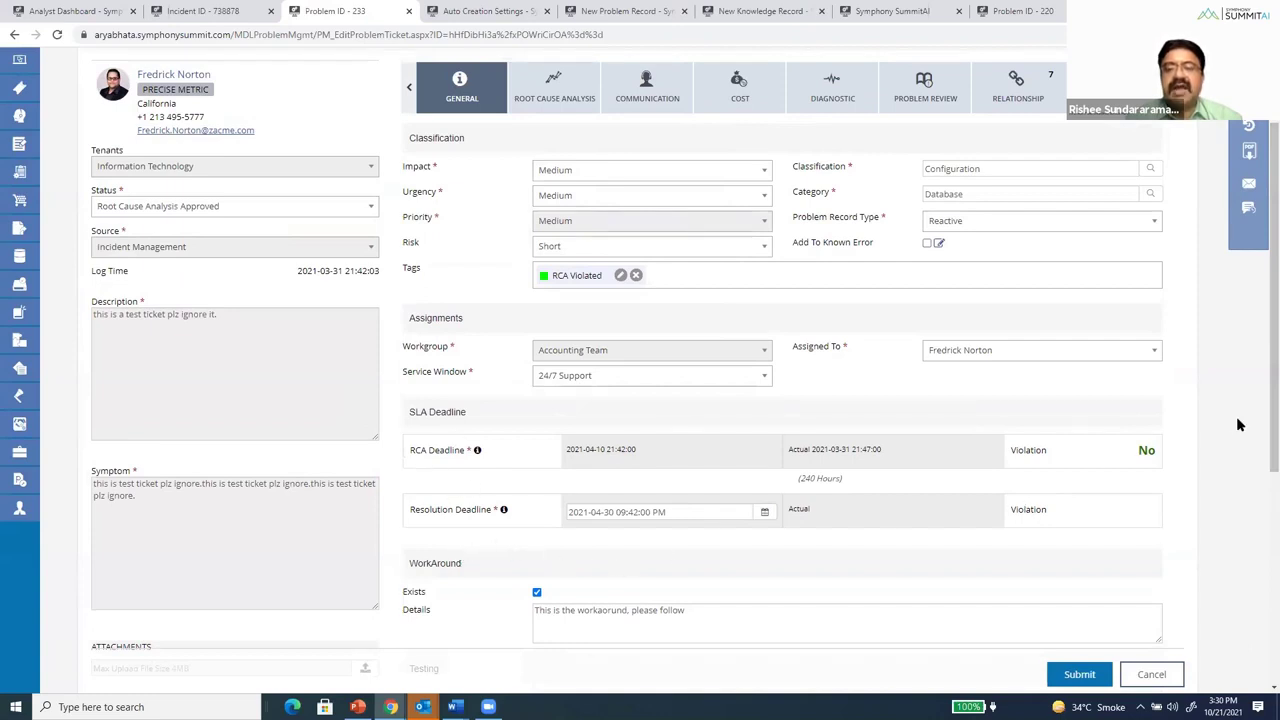
# Review the record's testing, resolution and closure fields, and check the knowledge articles linked under Add To Known Error, submitting that dialog
pyautogui.scroll(-3, 1258, 480)
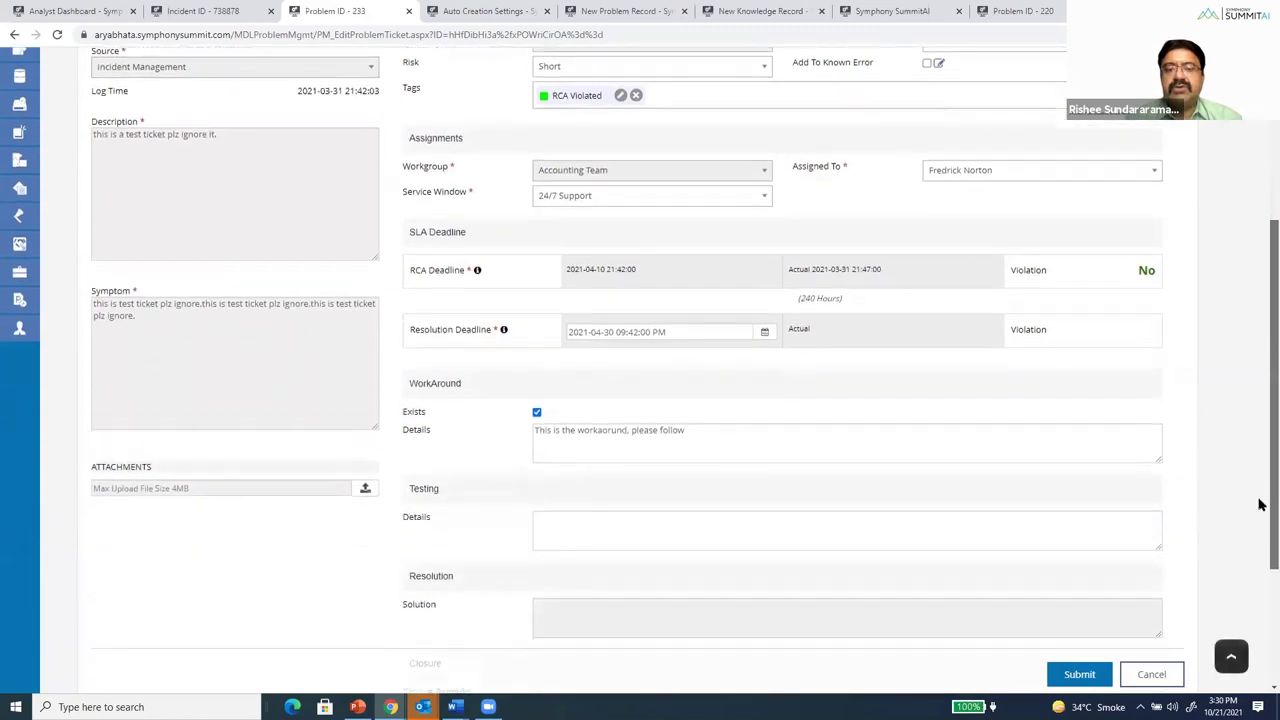
pyautogui.scroll(-1, 1260, 510)
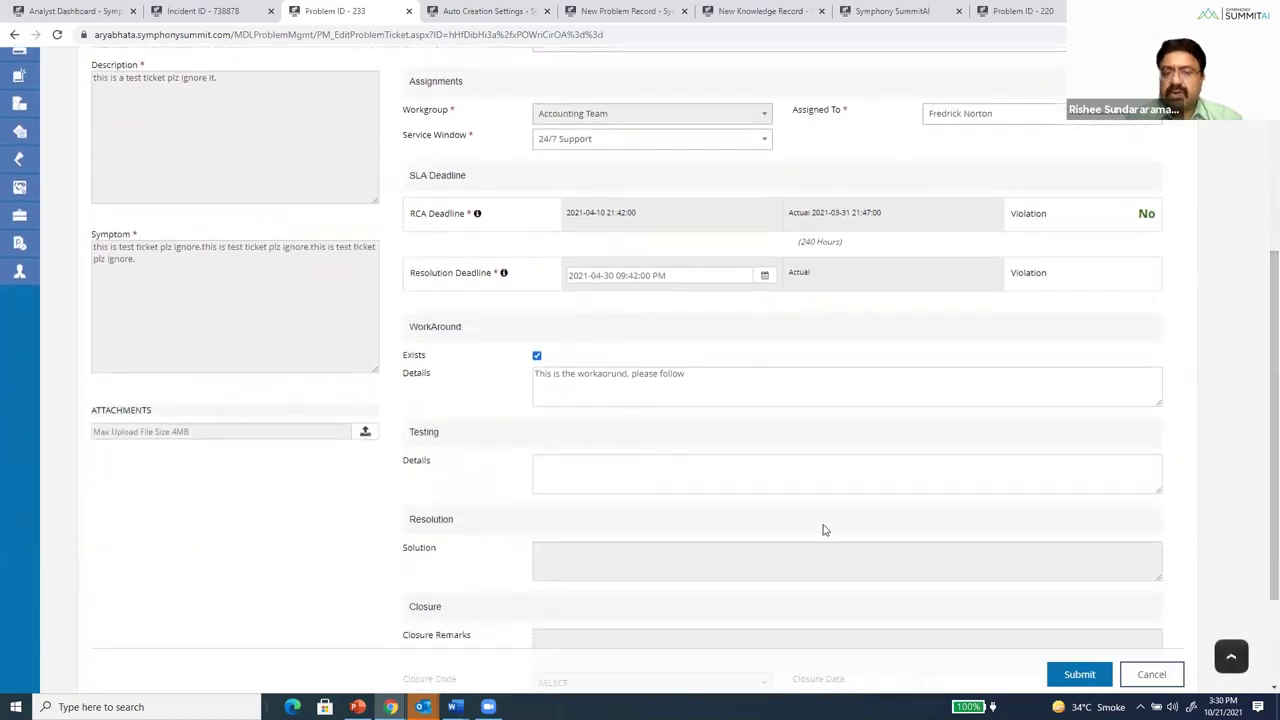
pyautogui.scroll(6, 1260, 528)
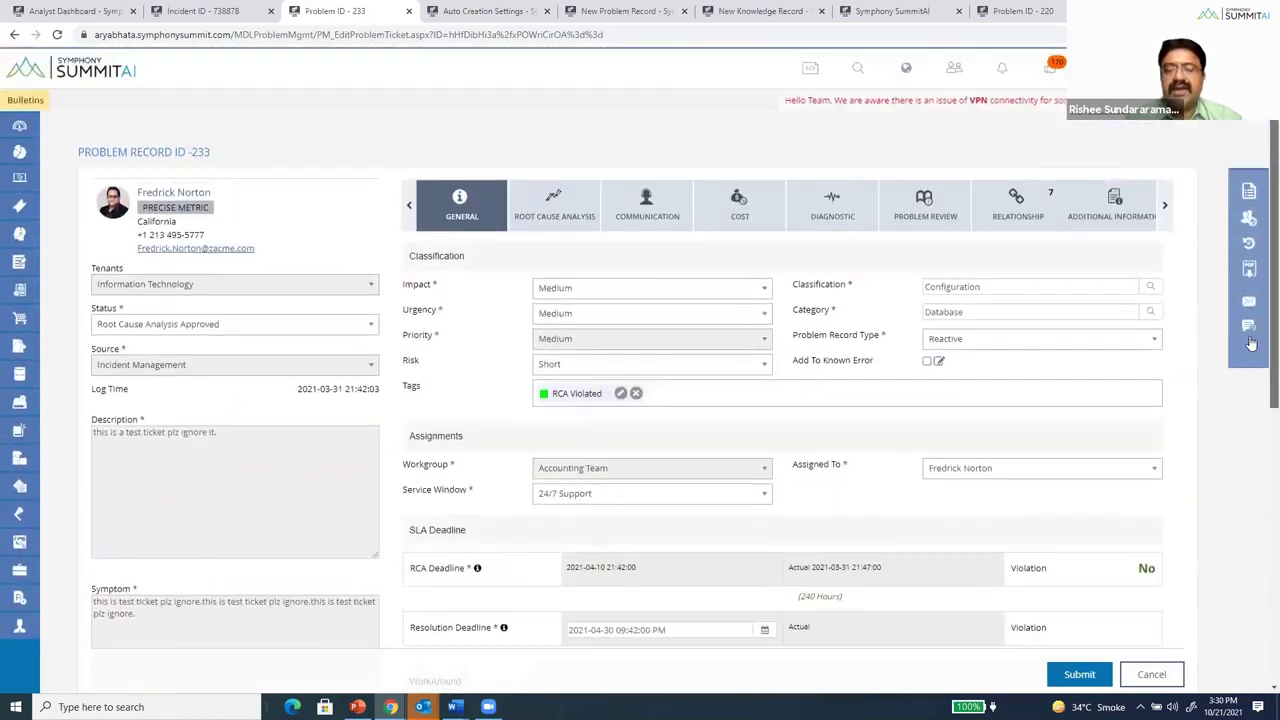
pyautogui.click(936, 364)
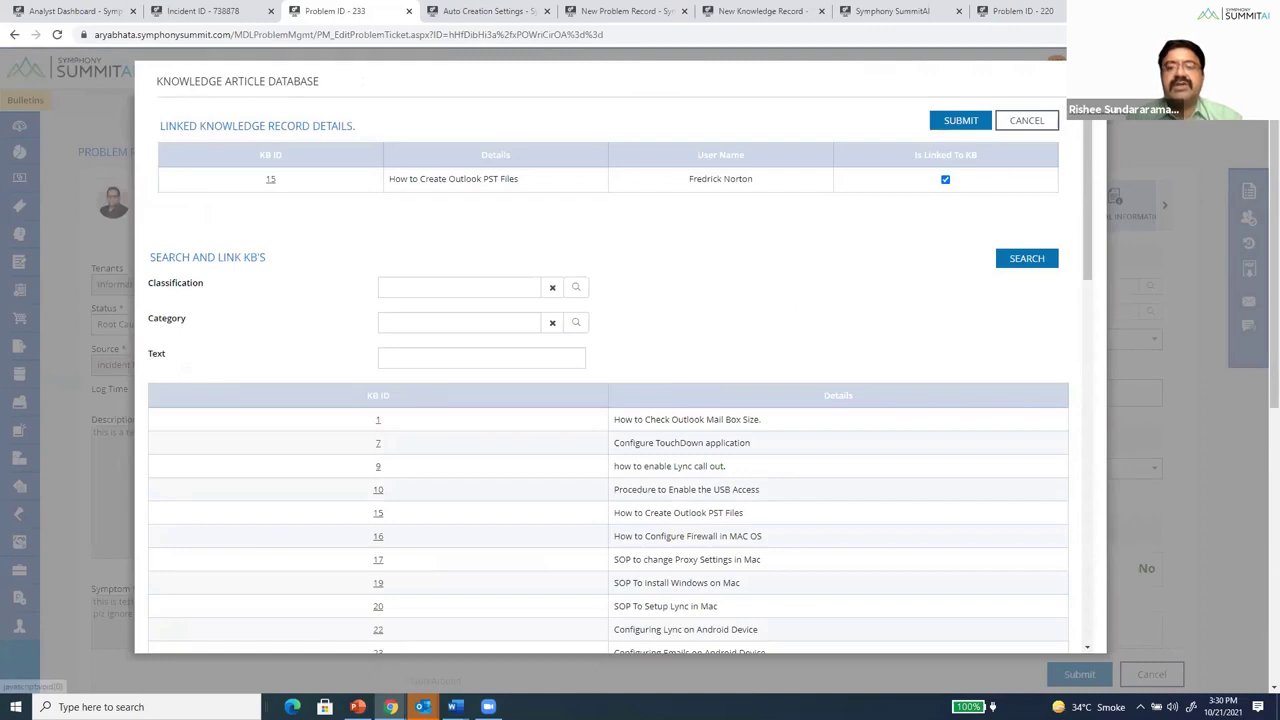
pyautogui.click(960, 120)
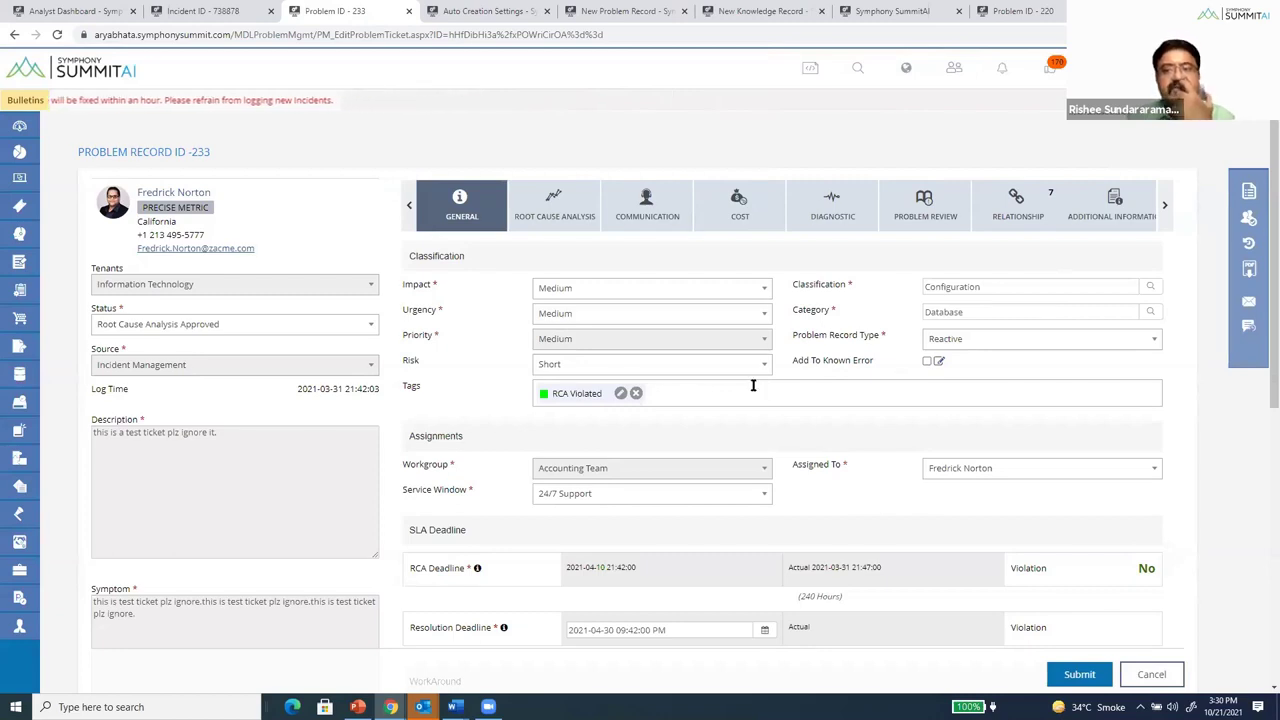
# Examine the record's authorization, root cause analysis approval and root cause analysis review details, and close the approval view
pyautogui.click(1247, 218)
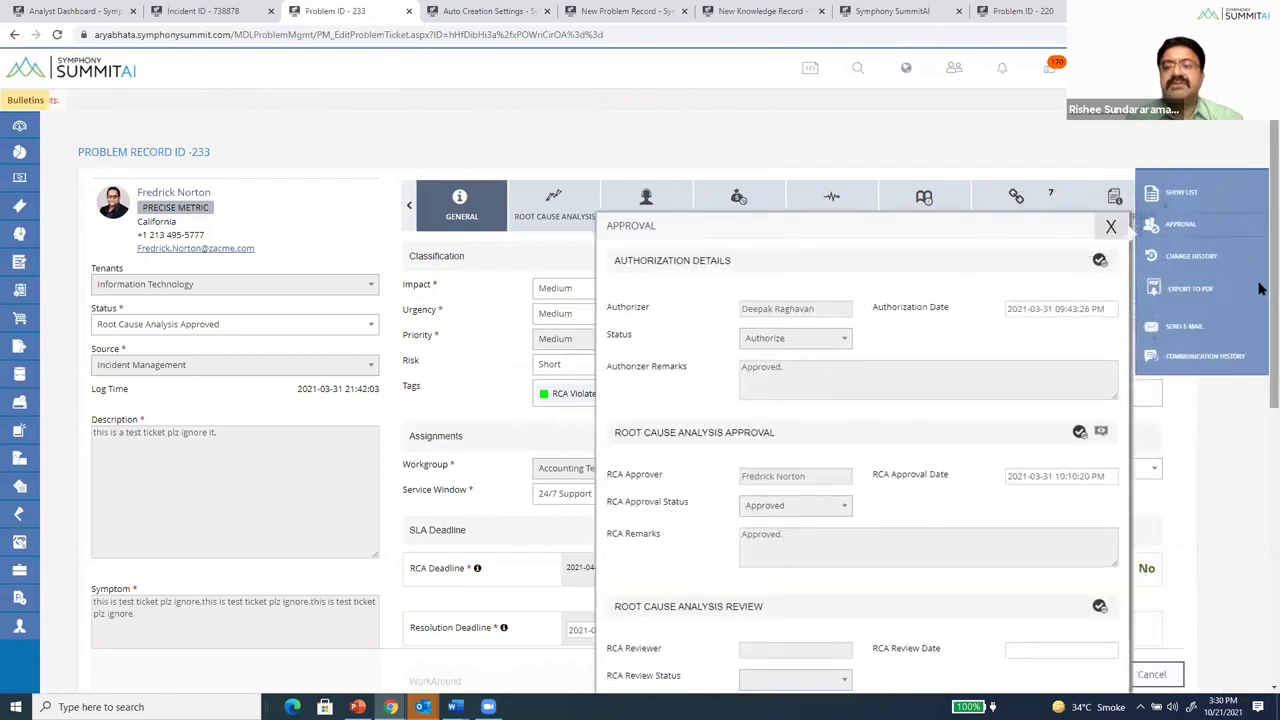
pyautogui.scroll(-2, 1260, 288)
pyautogui.scroll(2, 1260, 397)
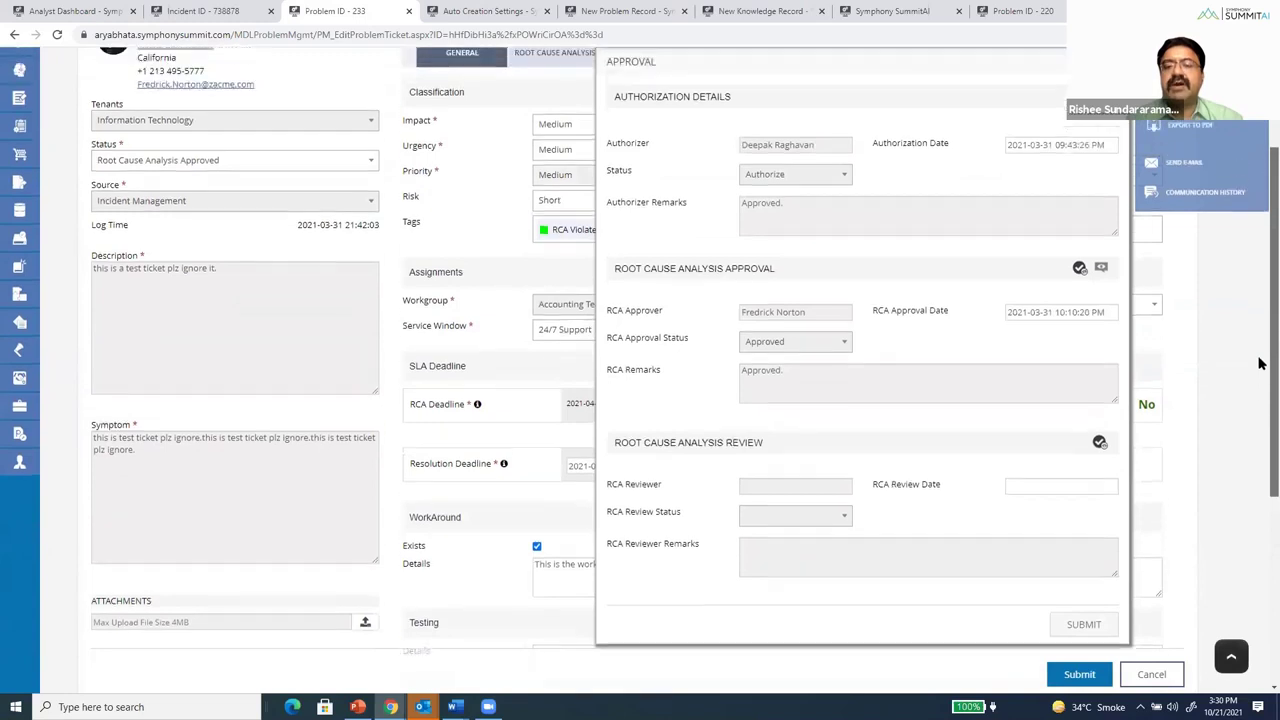
pyautogui.scroll(-1, 1260, 300)
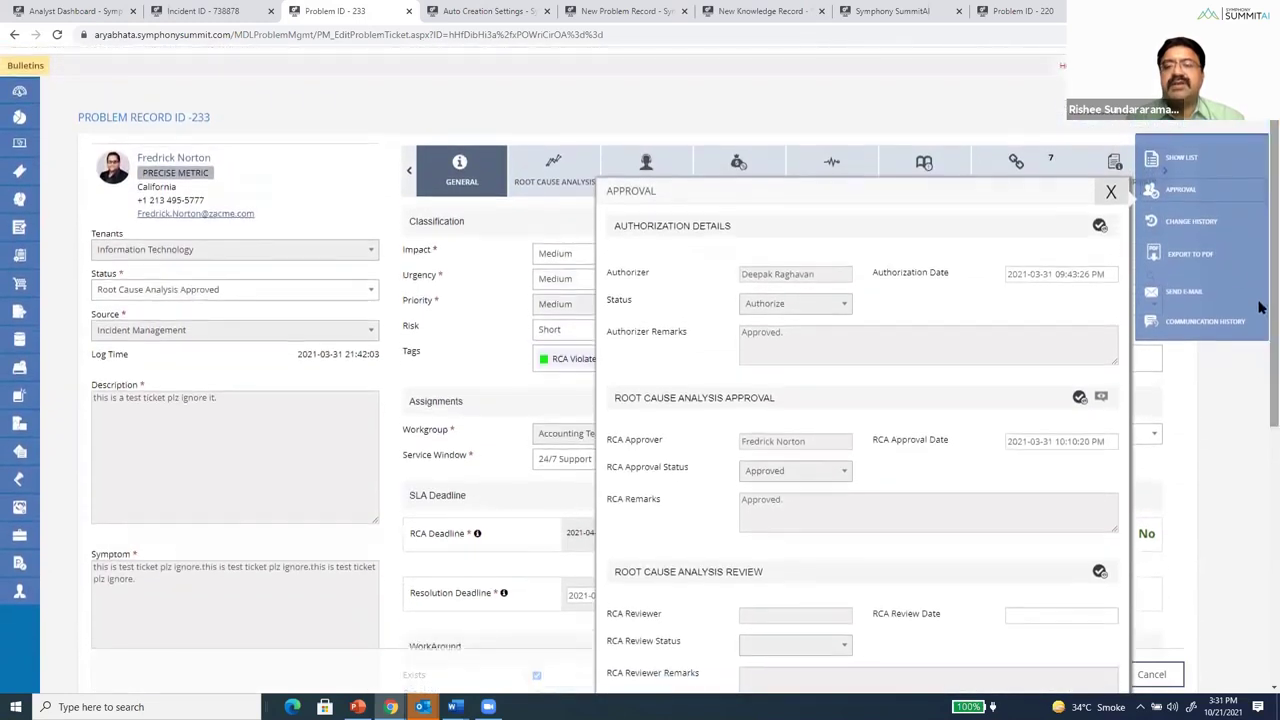
pyautogui.click(1110, 193)
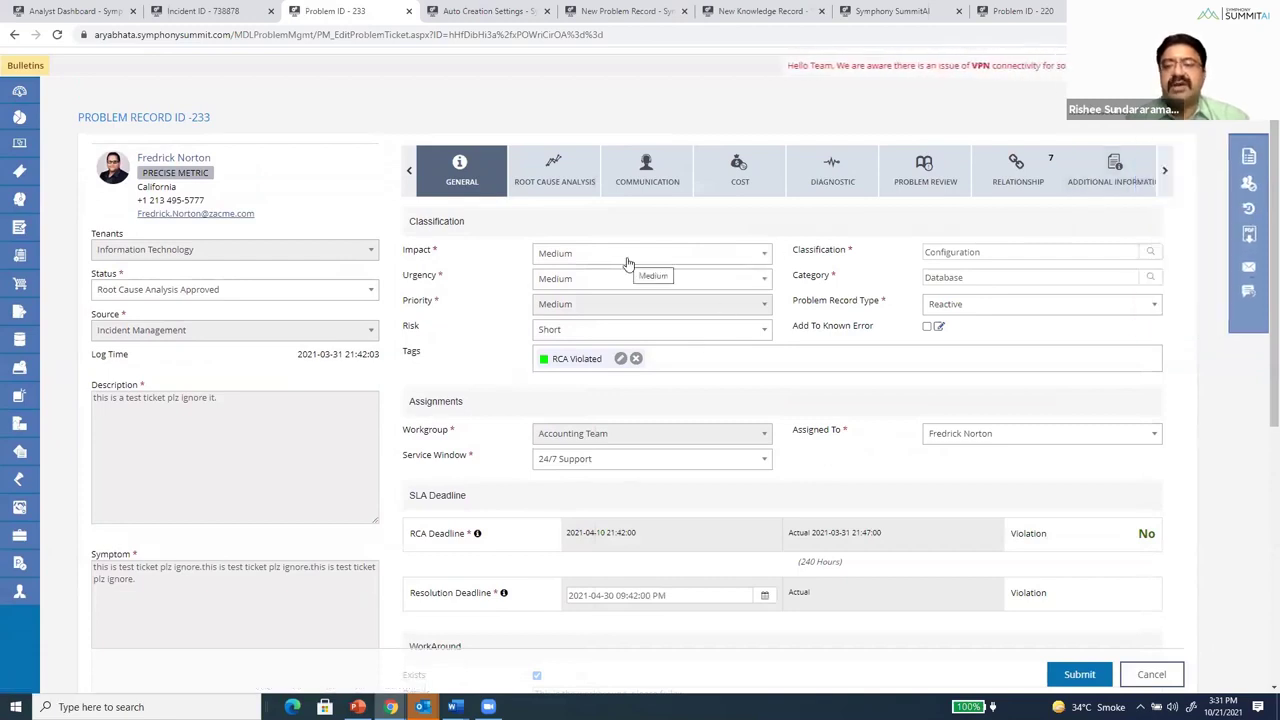
# Review the root cause analysis entries and result, and view and close their fishbone diagram
pyautogui.click(565, 179)
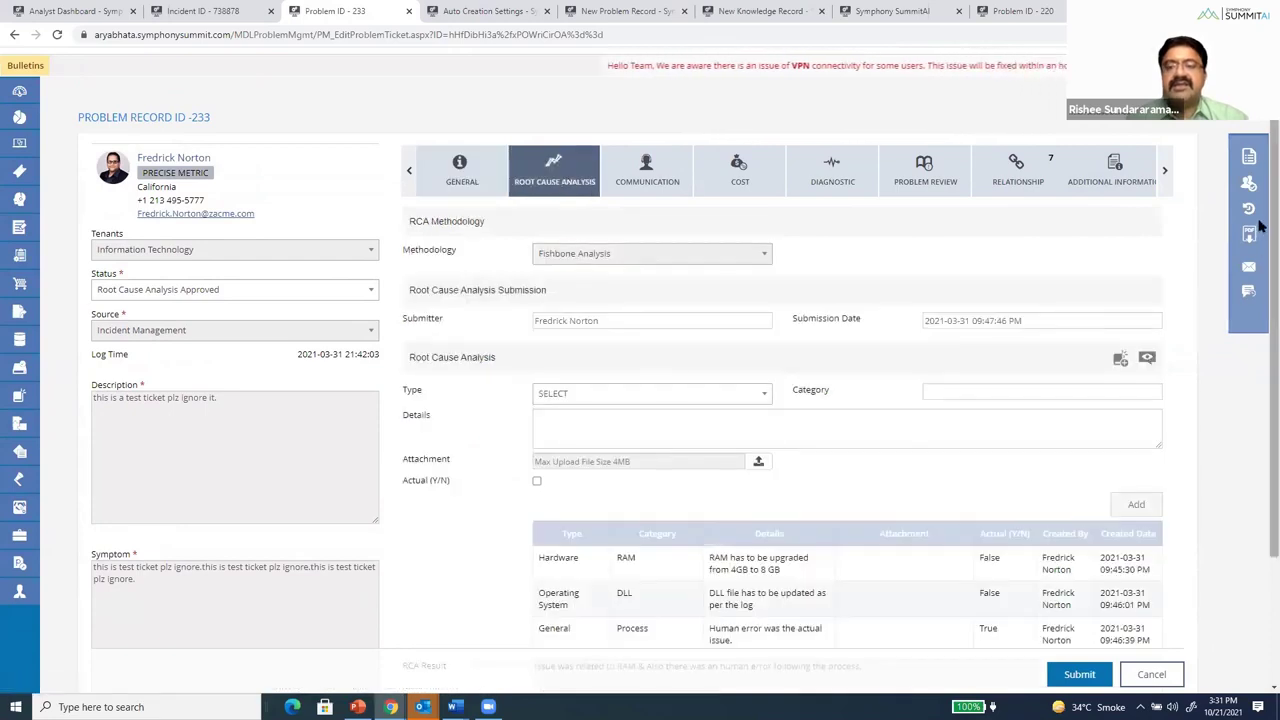
pyautogui.scroll(-3, 631, 290)
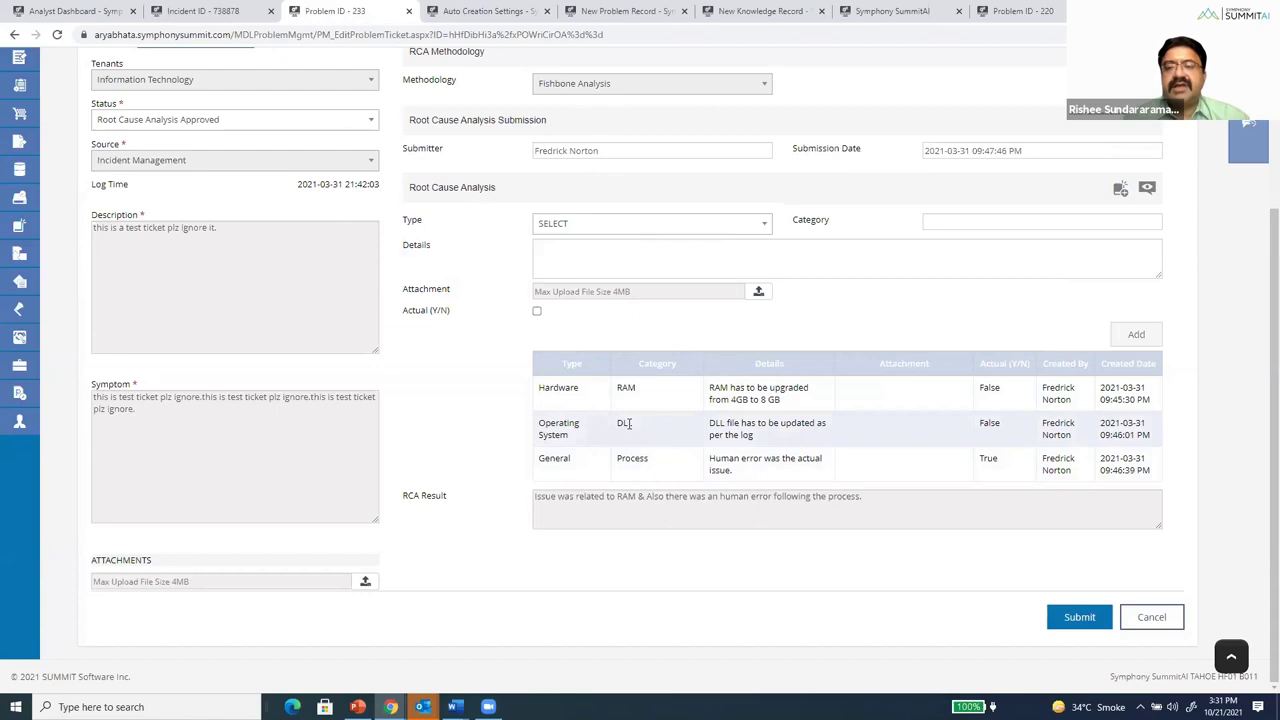
pyautogui.click(1147, 189)
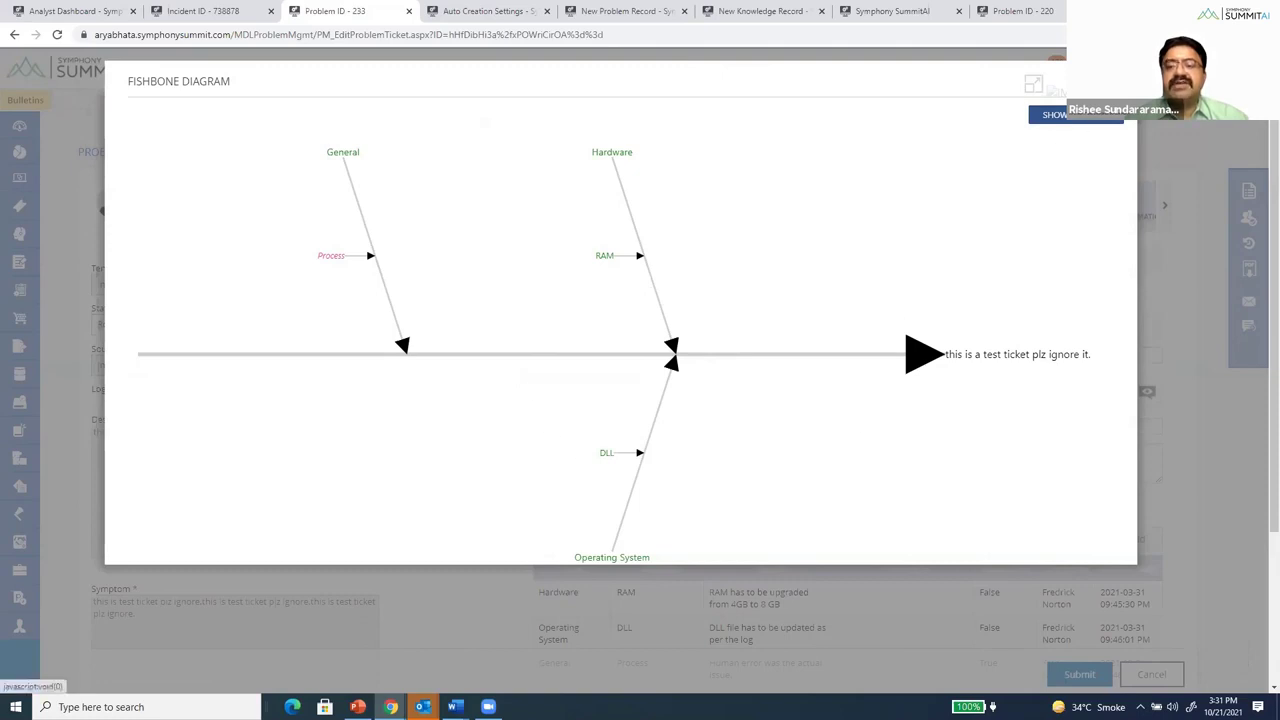
pyautogui.click(1118, 81)
pyautogui.scroll(-2, 1260, 364)
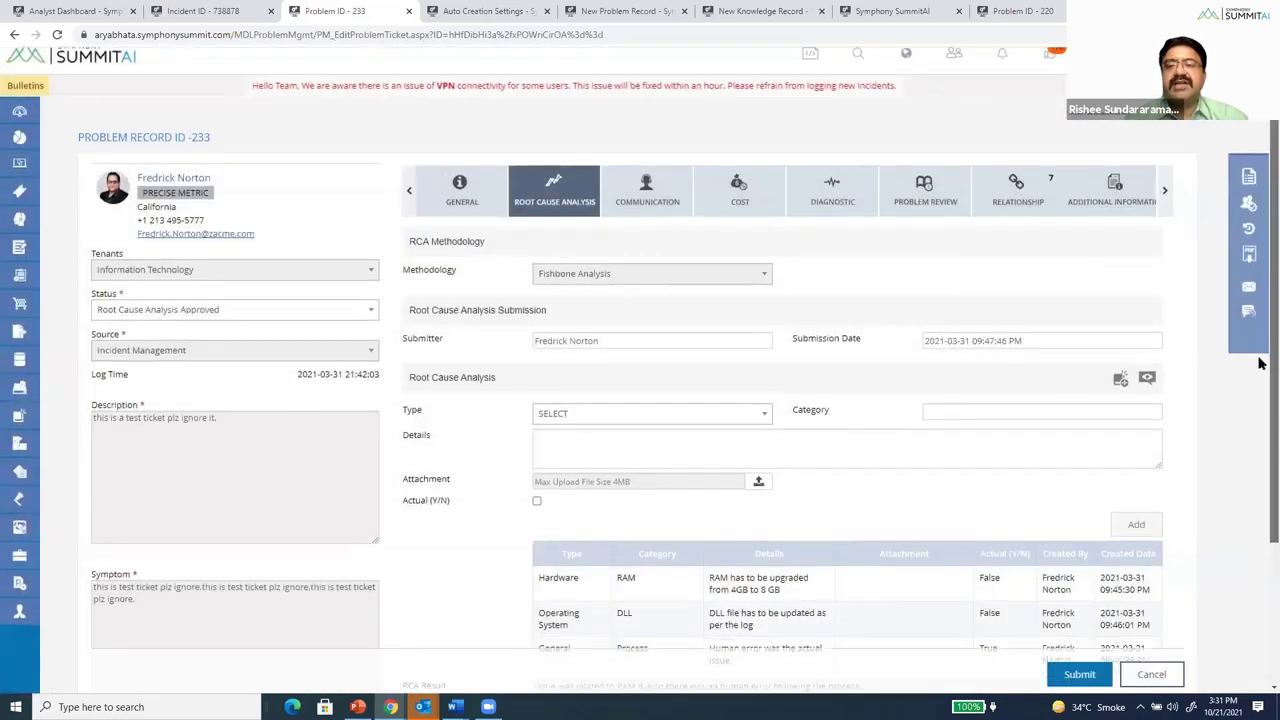
pyautogui.scroll(-2, 1260, 364)
pyautogui.scroll(2, 829, 522)
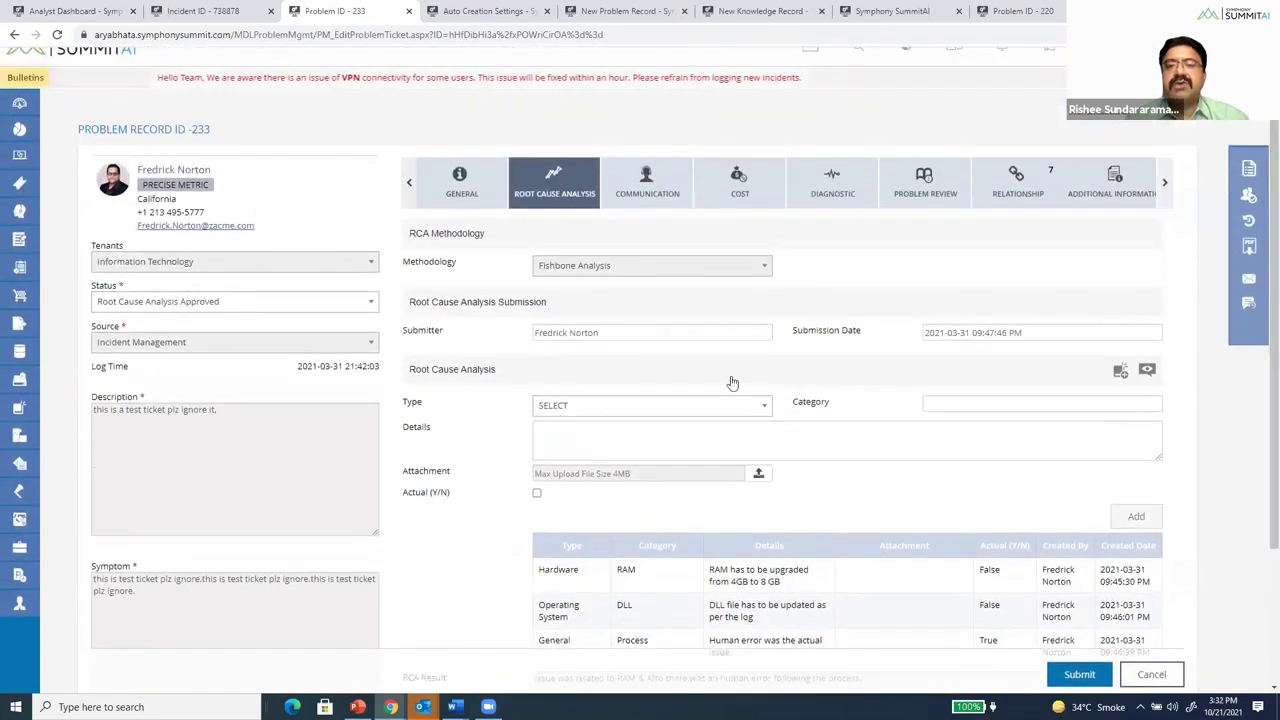
# Look through the record's communication, cost and diagnostic sections
pyautogui.click(646, 193)
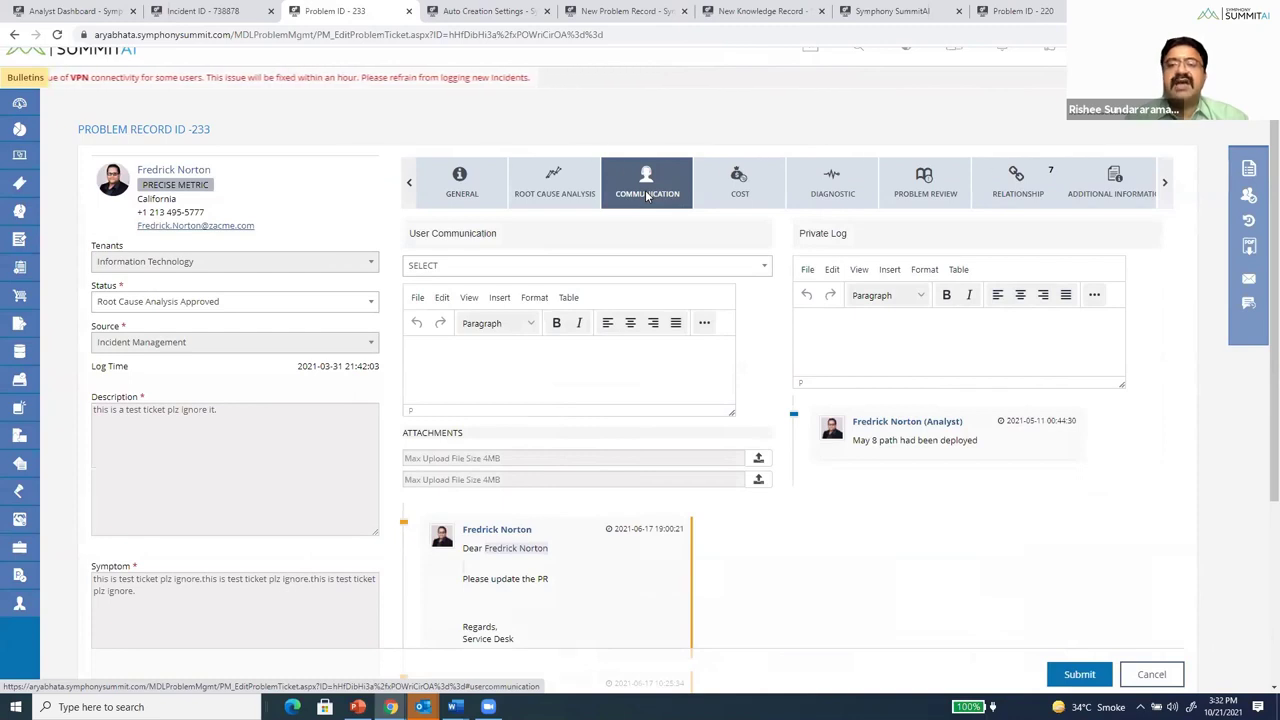
pyautogui.click(736, 205)
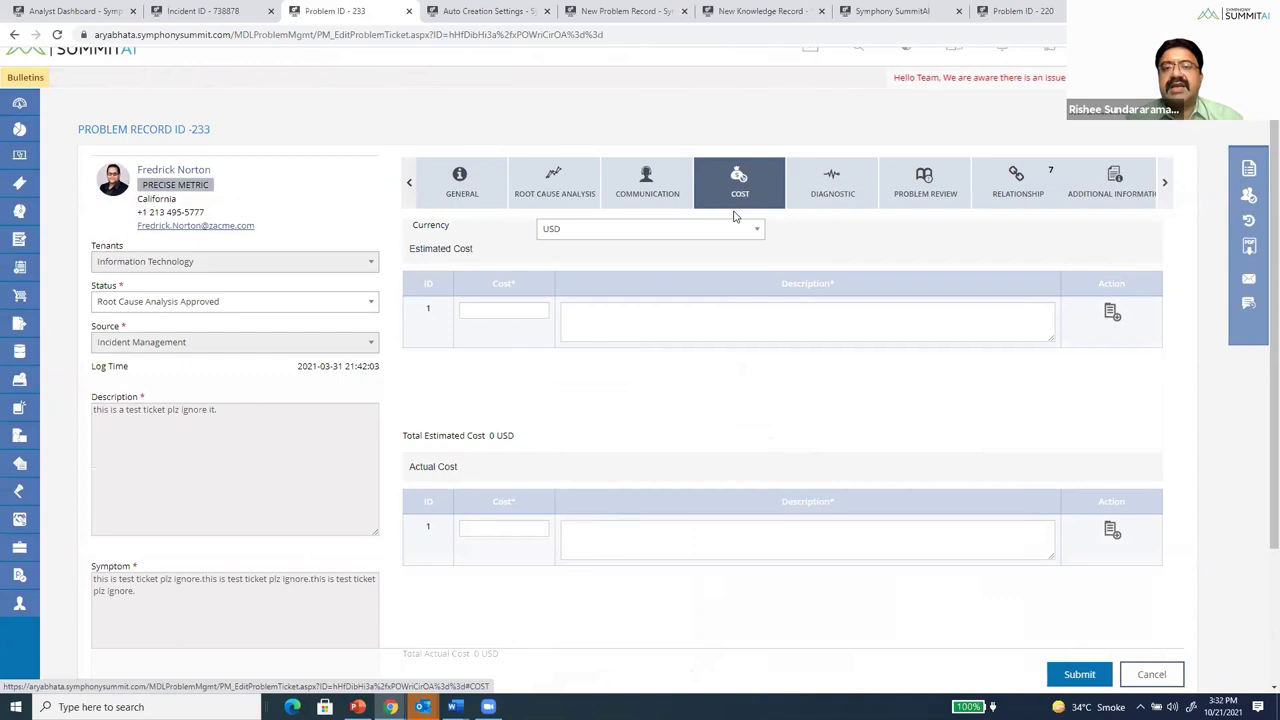
pyautogui.click(829, 190)
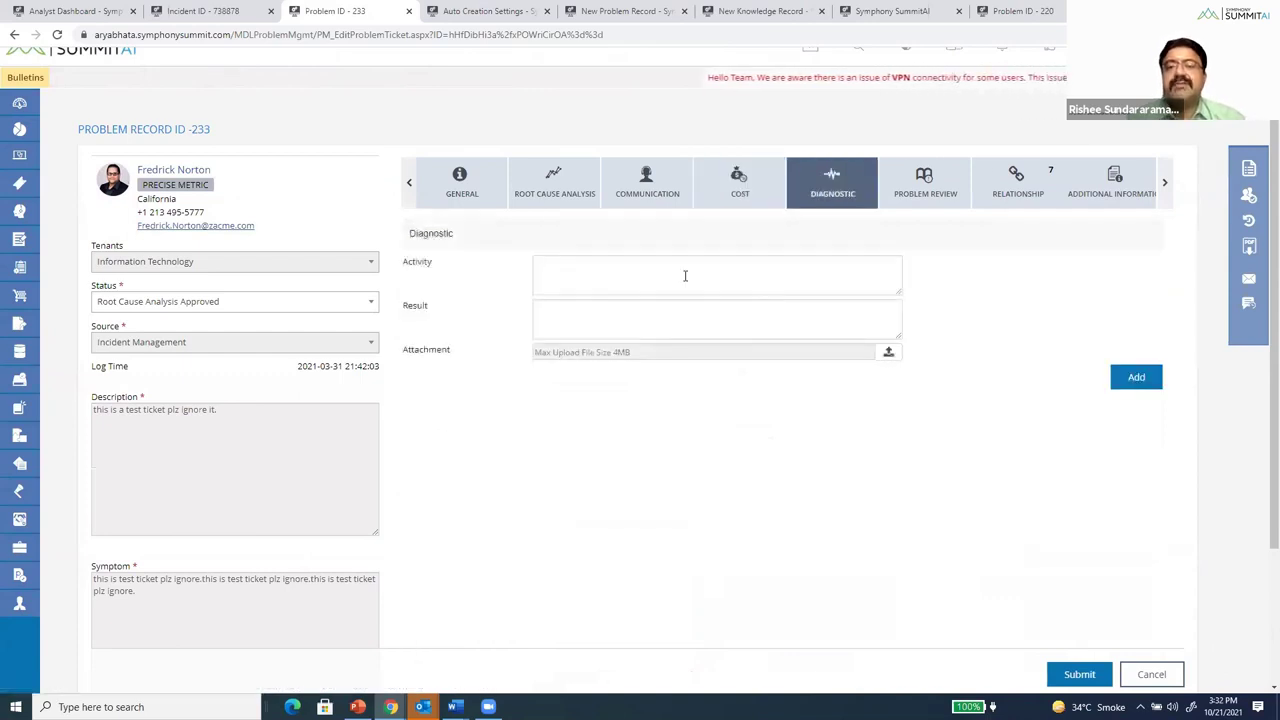
# Recheck the root cause analysis entries, and look at the diagnostic and problem review fields
pyautogui.click(554, 185)
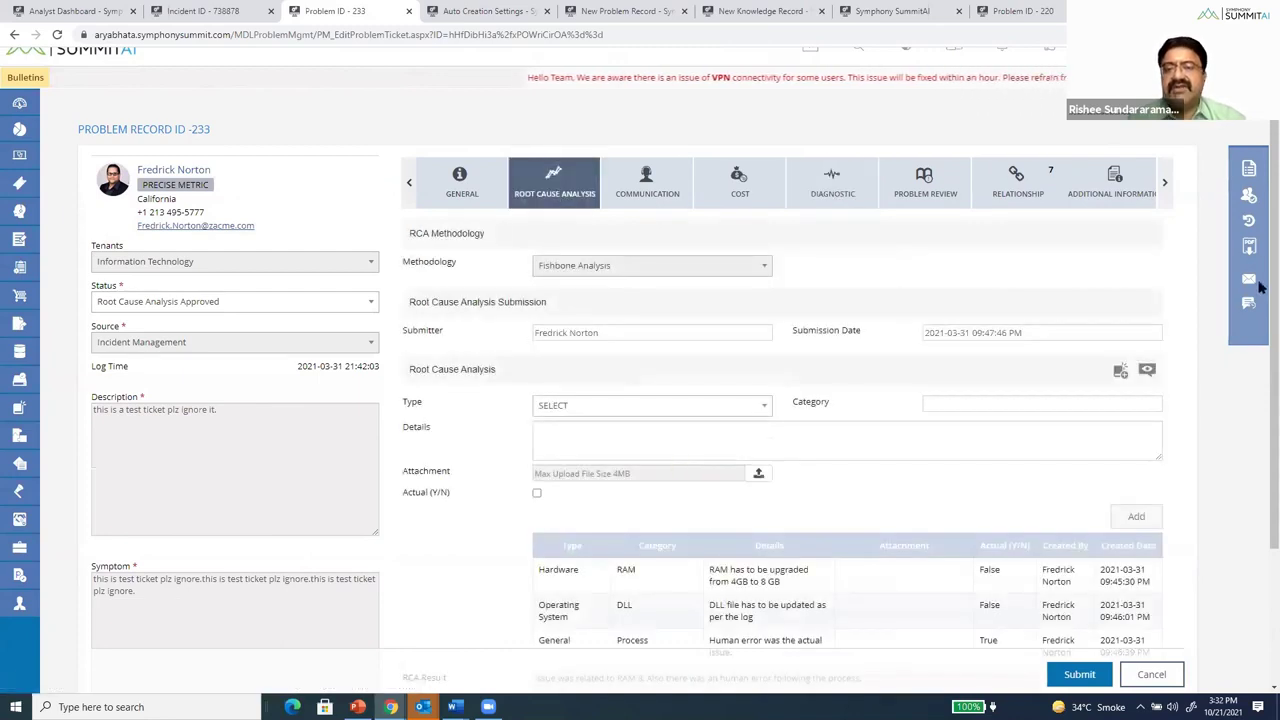
pyautogui.scroll(-3, 1260, 348)
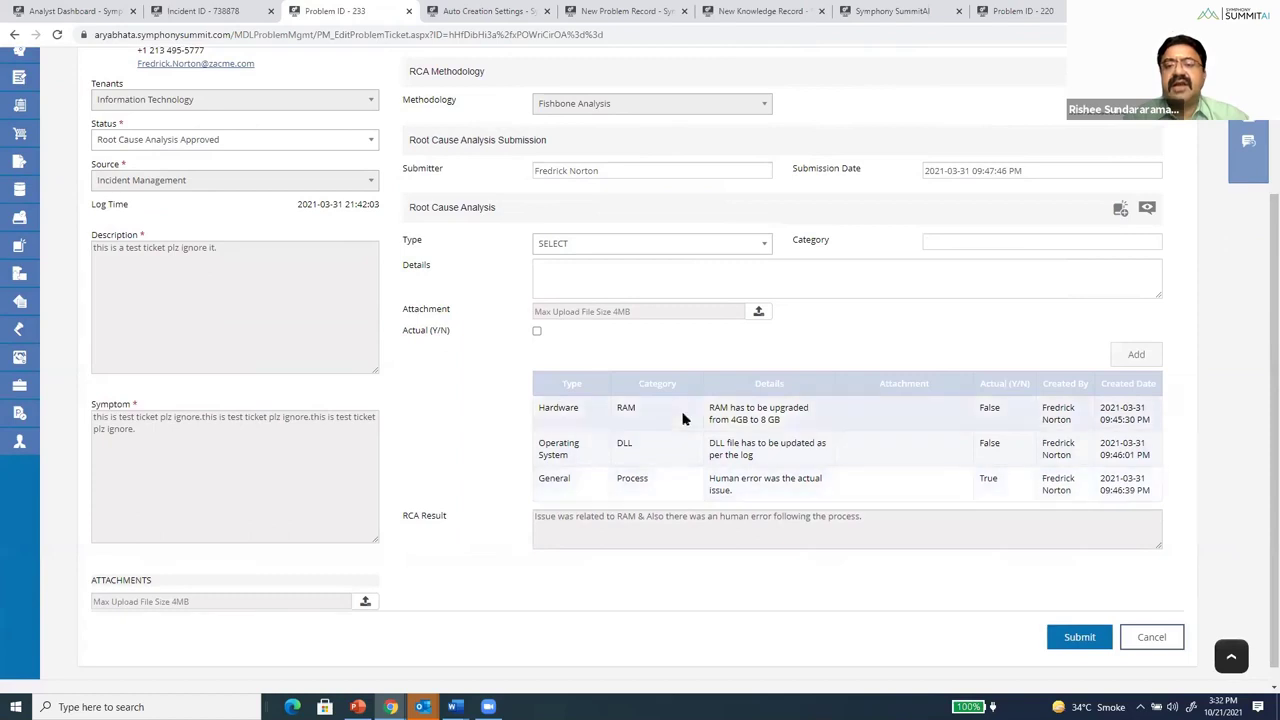
pyautogui.scroll(3, 1260, 445)
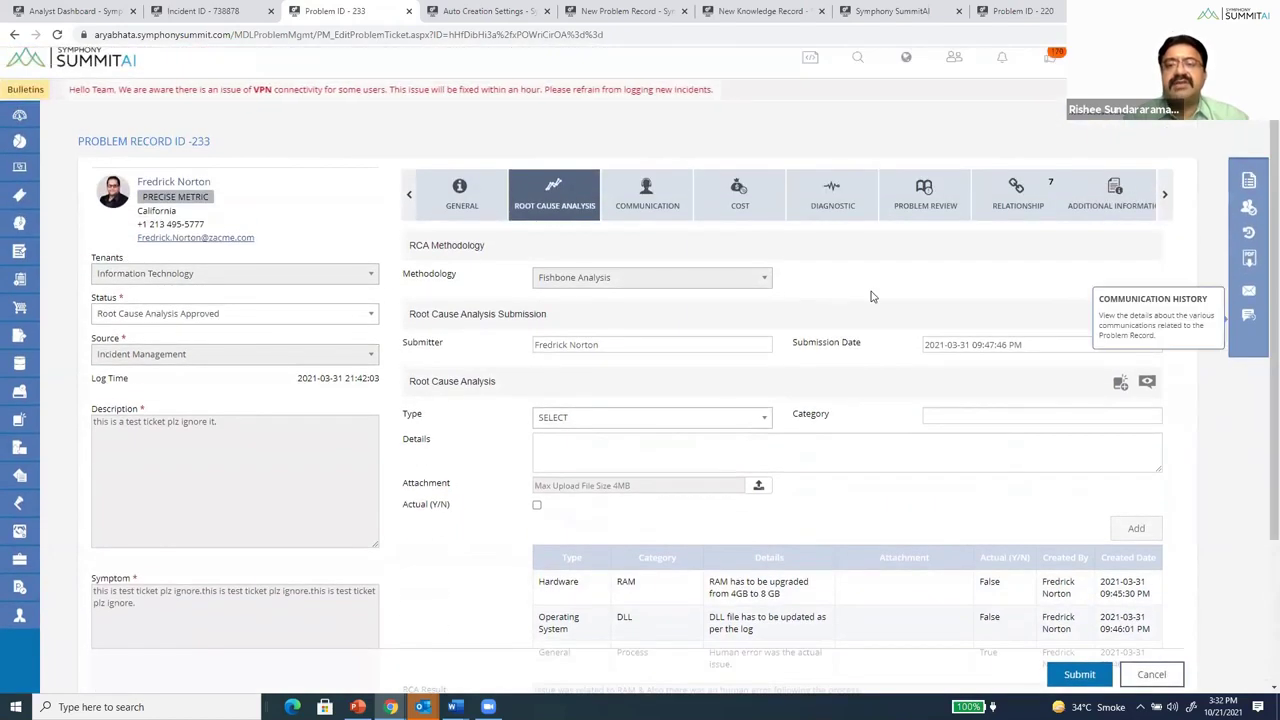
pyautogui.click(831, 207)
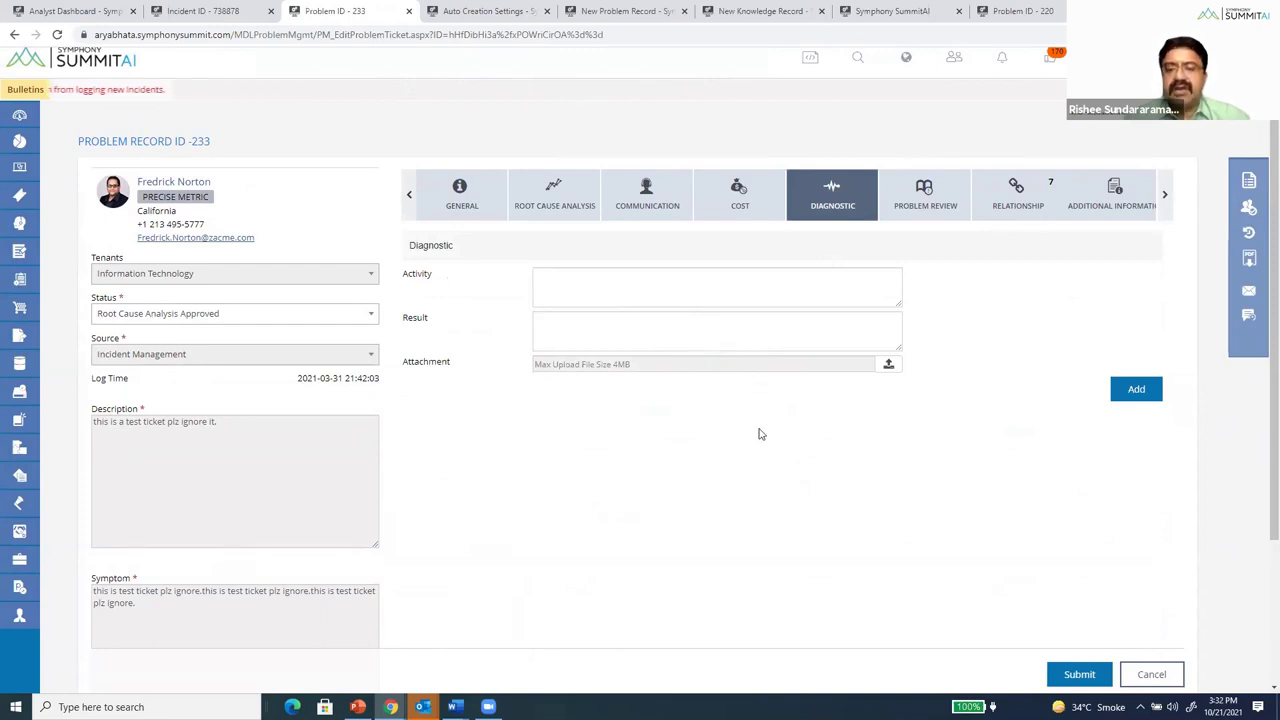
pyautogui.click(926, 210)
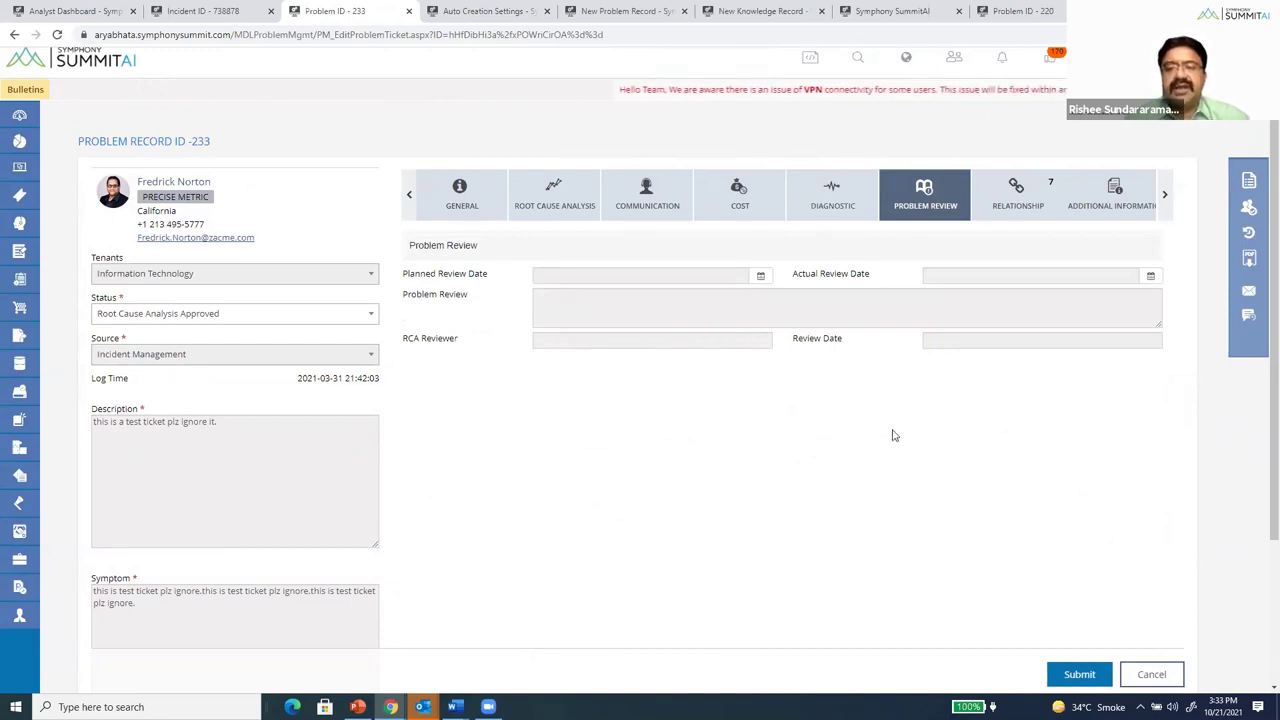
# Review the configuration item, incidents and knowledge article related to the record, and show the options for creating related records
pyautogui.click(1008, 205)
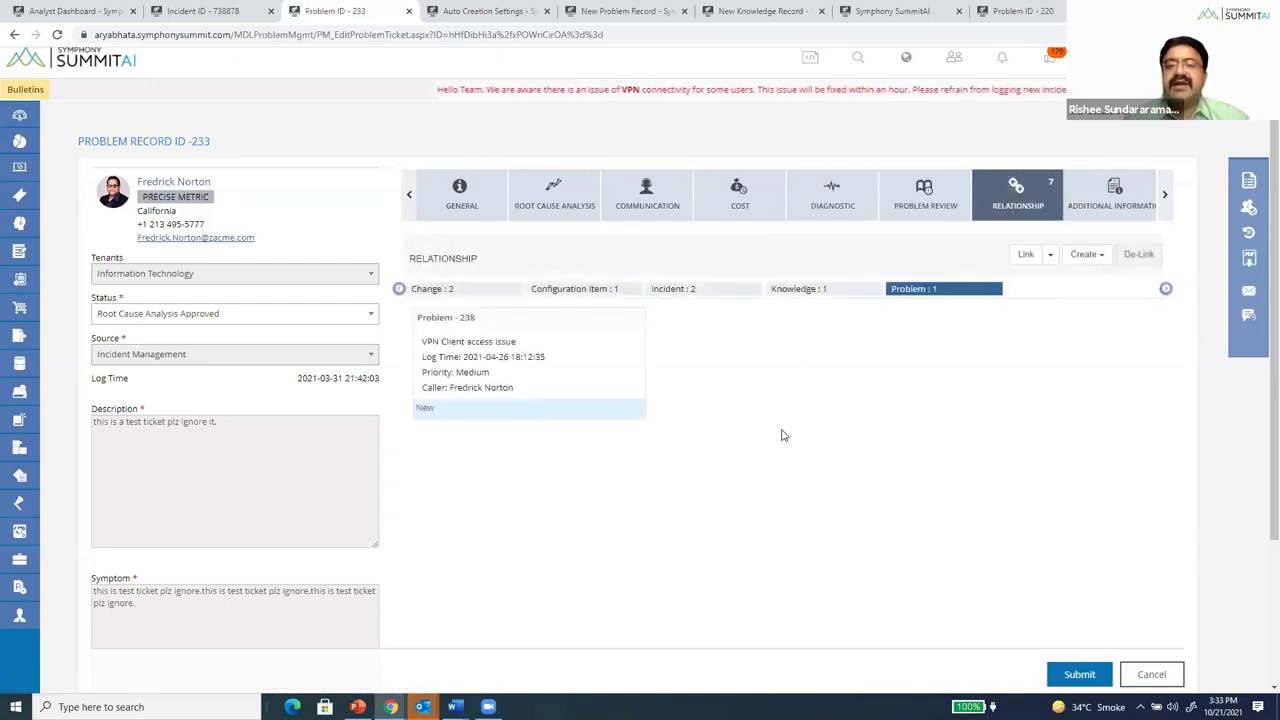
pyautogui.click(591, 292)
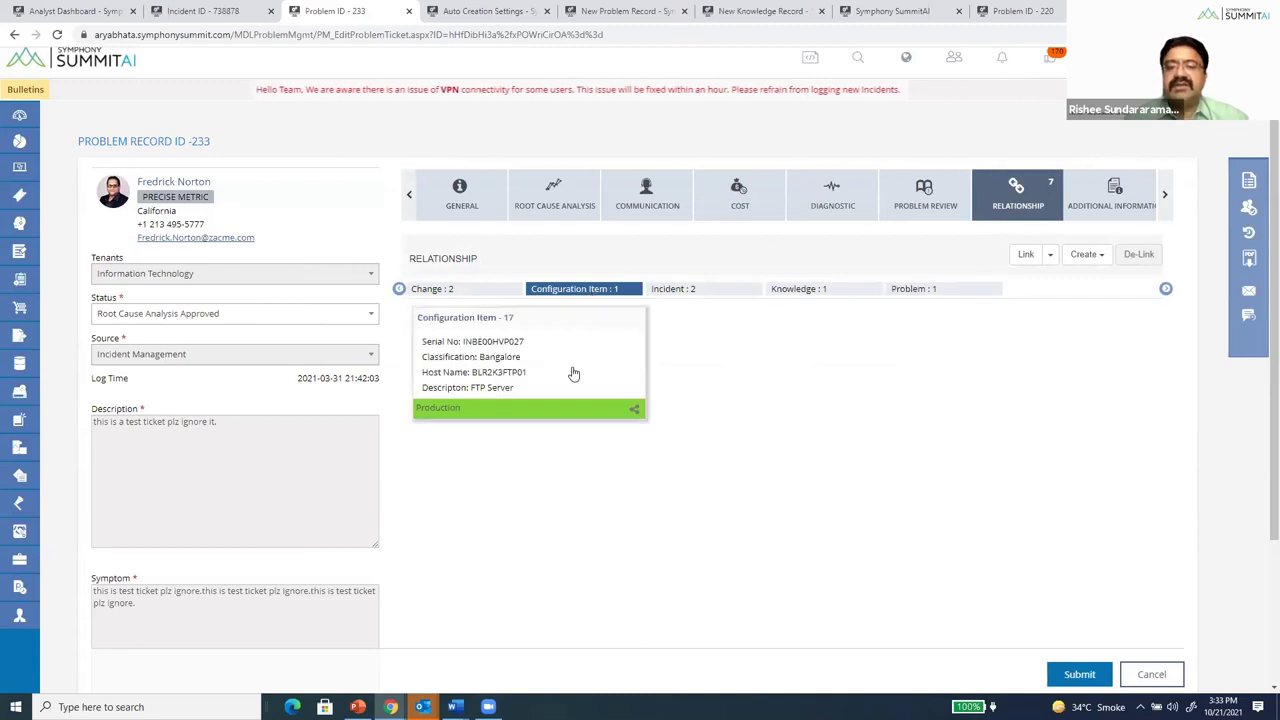
pyautogui.click(680, 289)
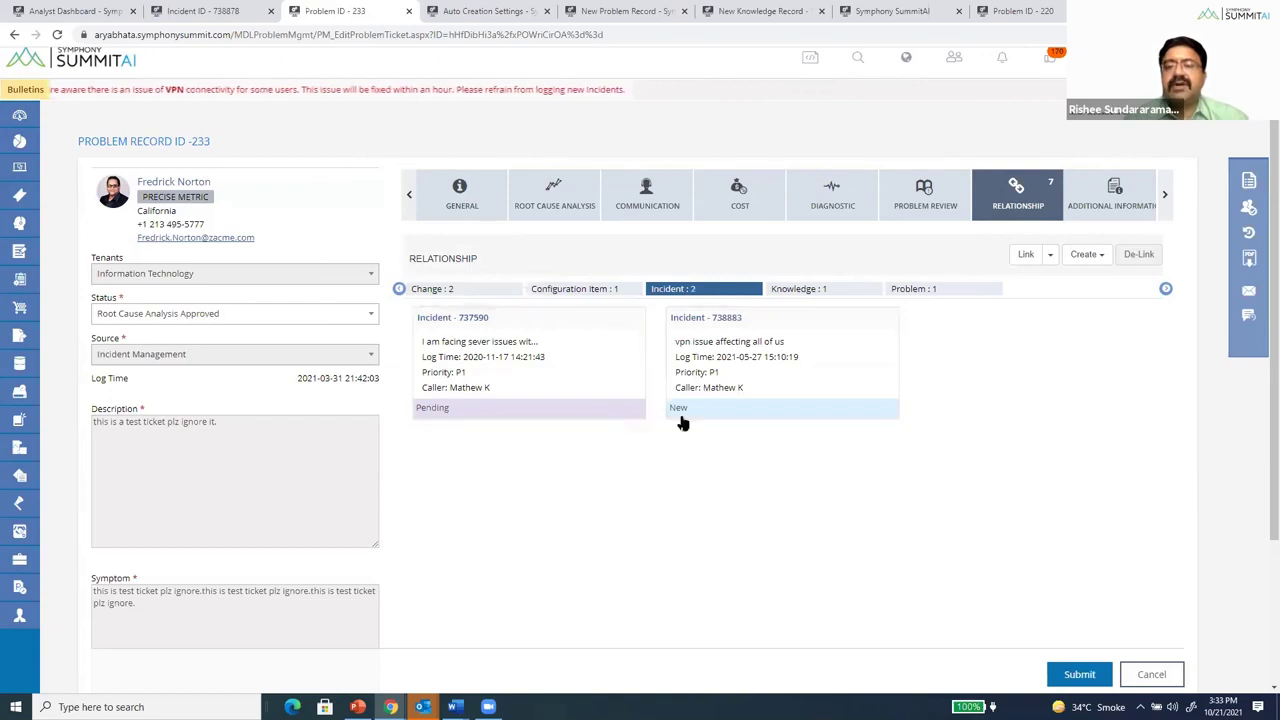
pyautogui.click(830, 292)
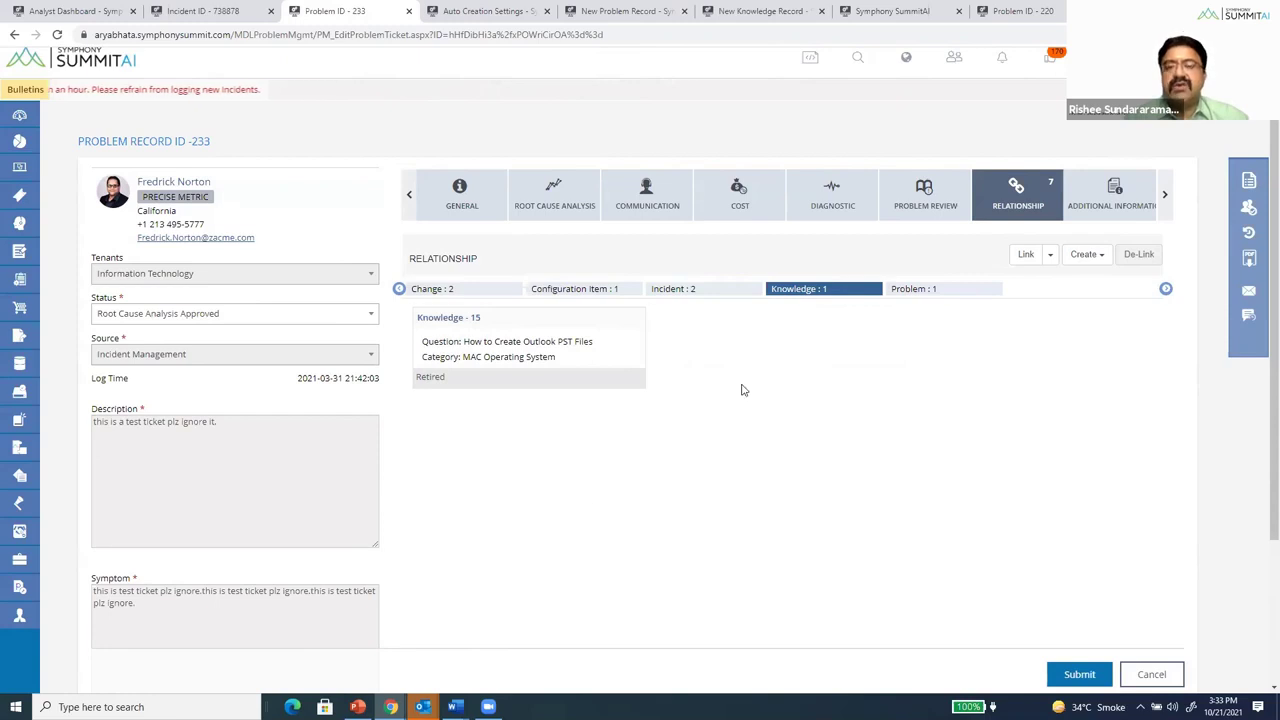
pyautogui.click(1101, 256)
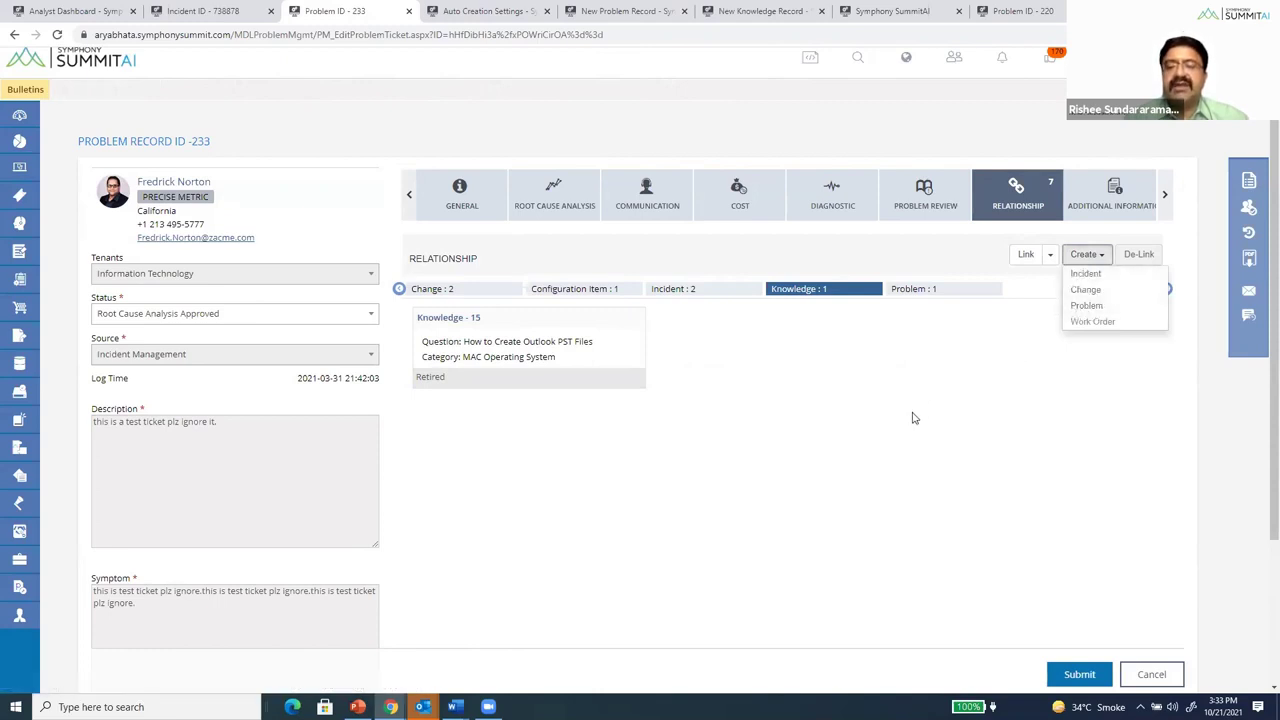
# Revisit the root cause analysis, and return to the relationships to show the record types that can be created from this problem
pyautogui.click(556, 205)
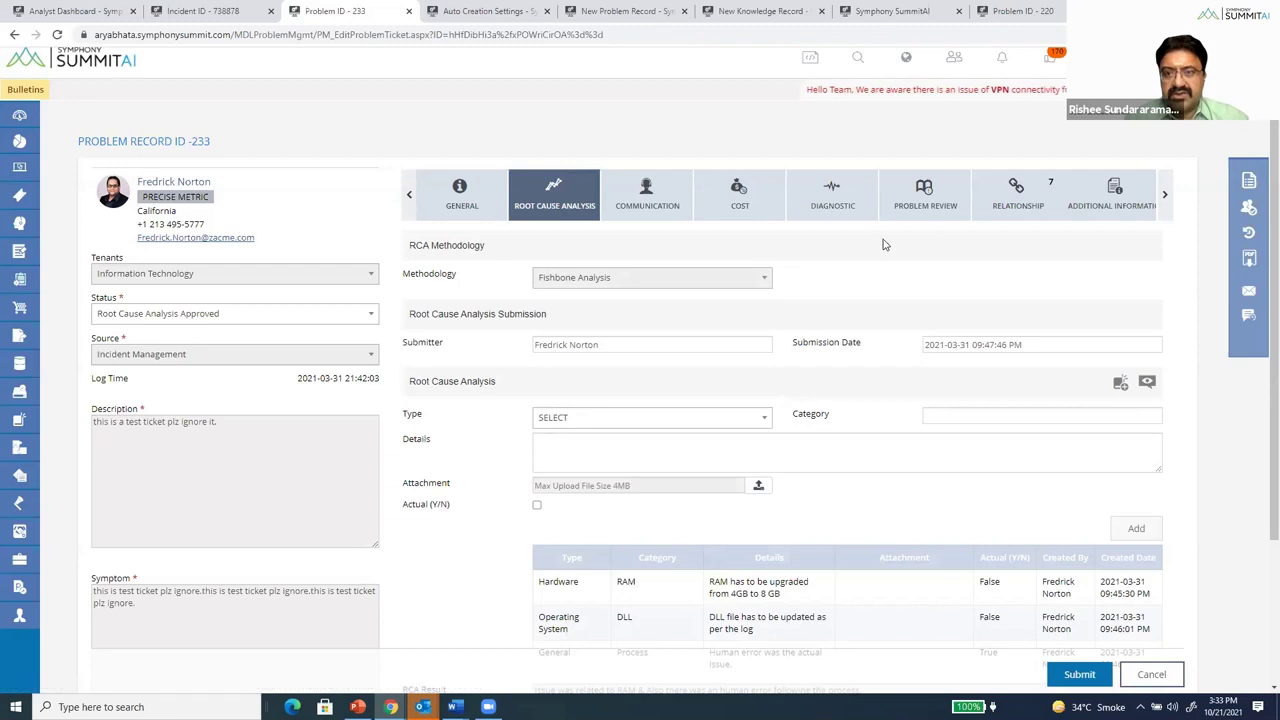
pyautogui.click(1002, 213)
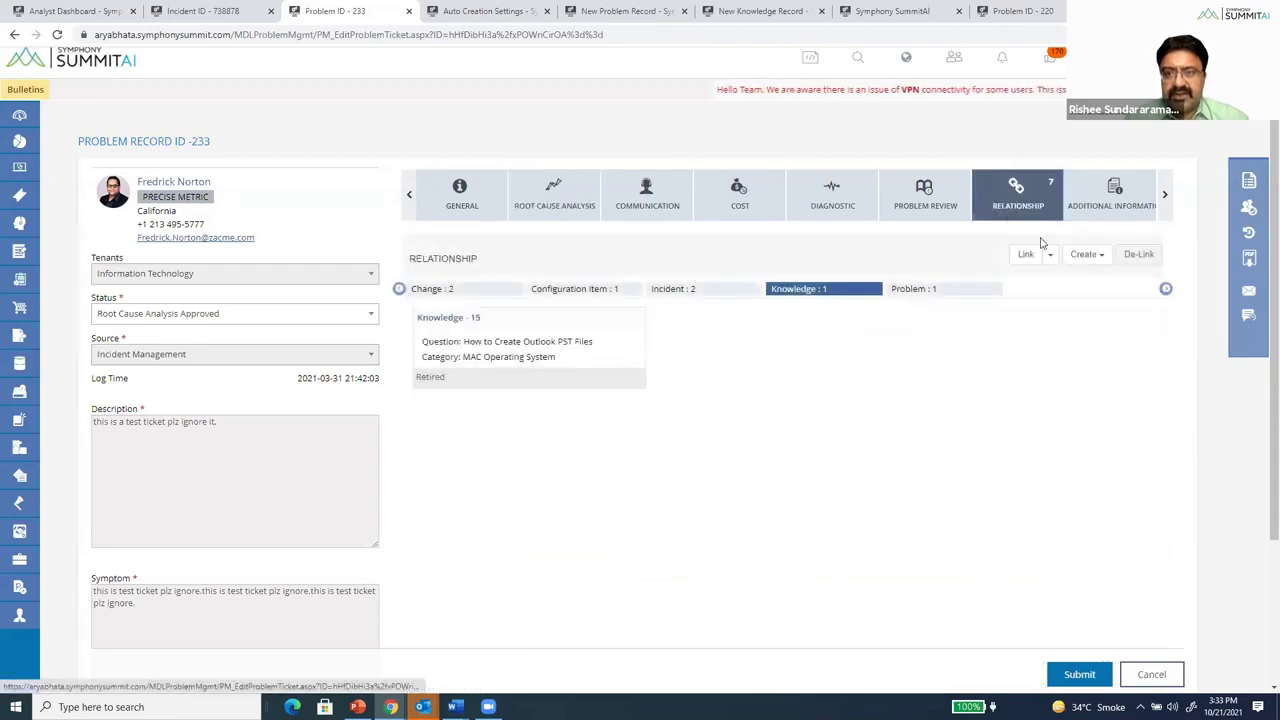
pyautogui.click(1104, 258)
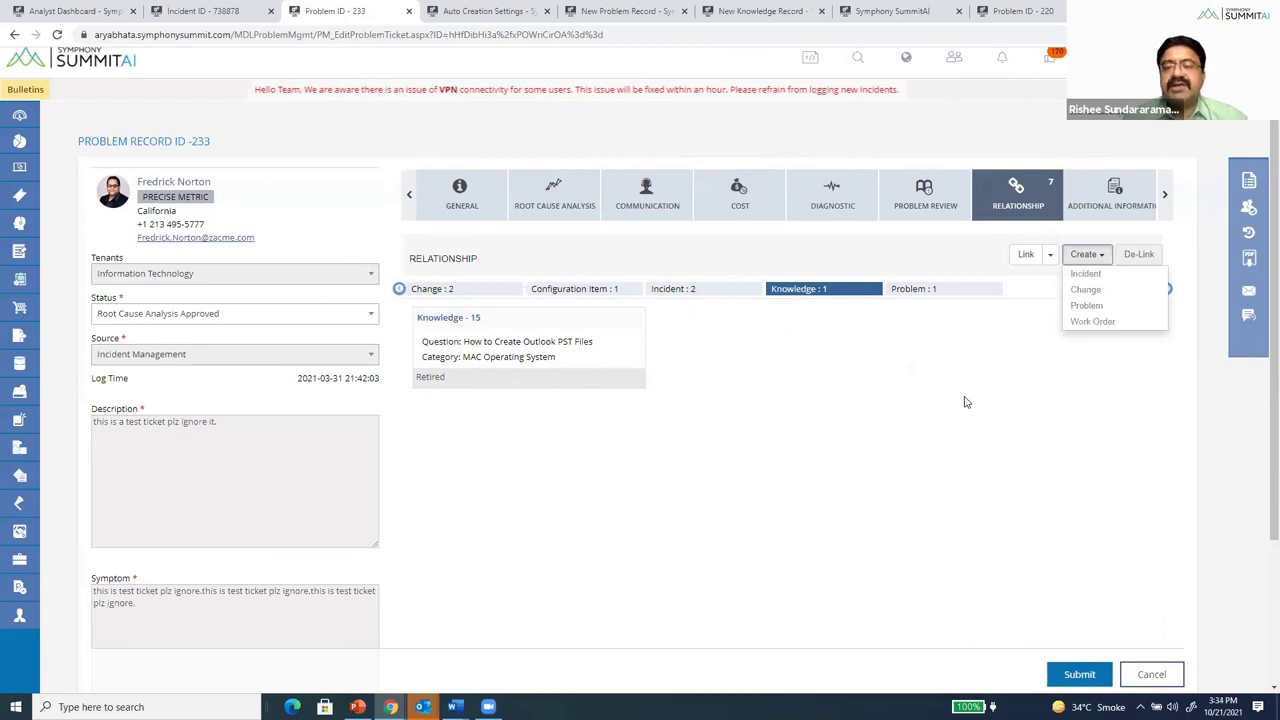
pyautogui.moveTo(1174, 282)
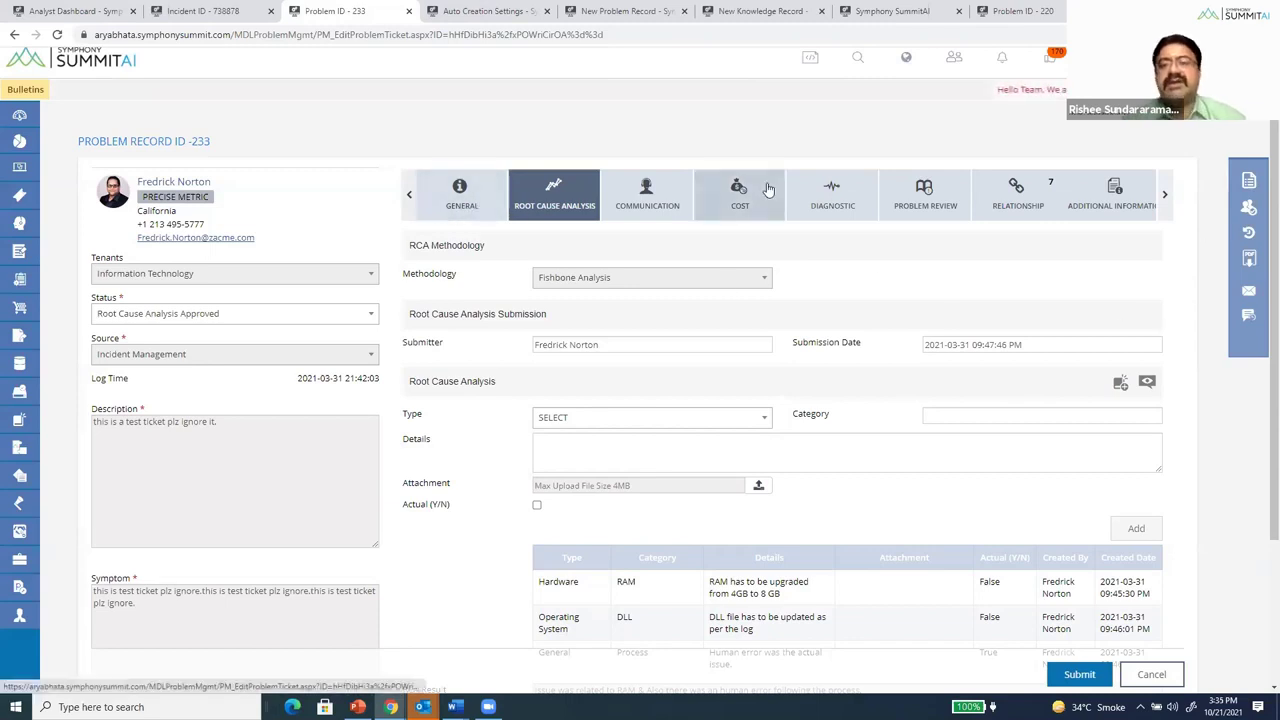
# Examine the record's communication section, including the user communication history and the private log
pyautogui.click(663, 208)
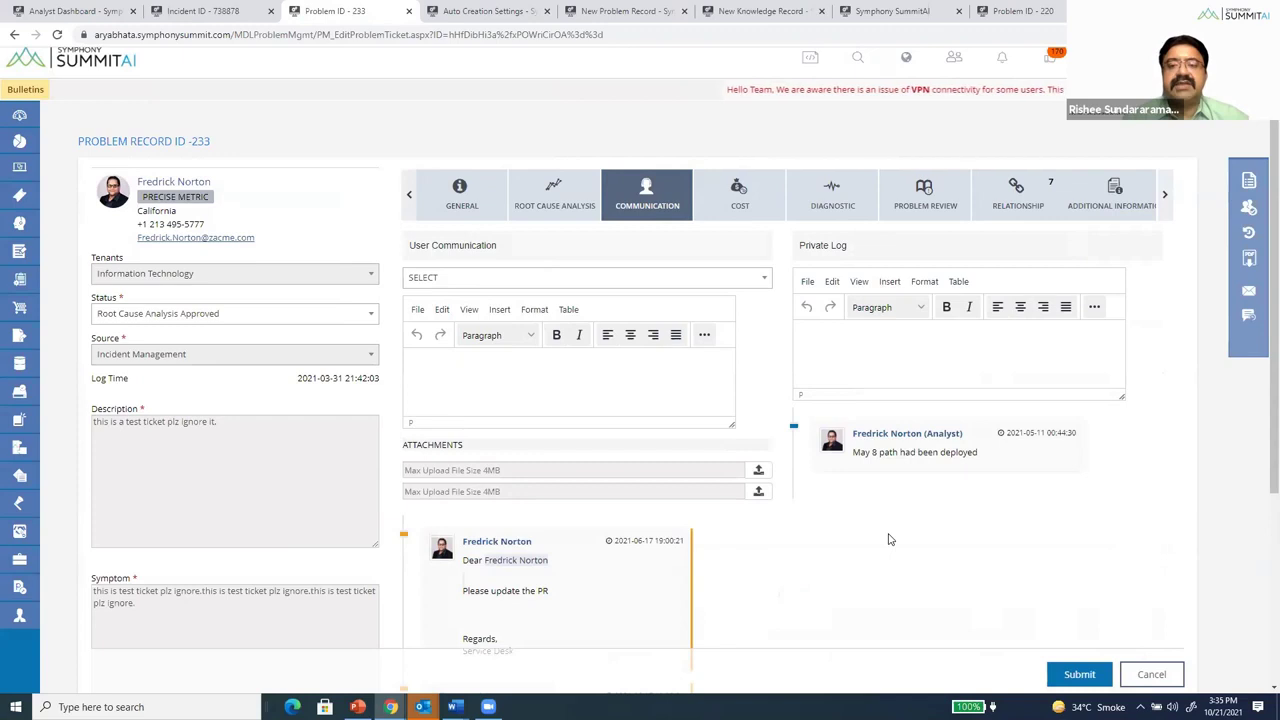
pyautogui.scroll(-2, 1260, 487)
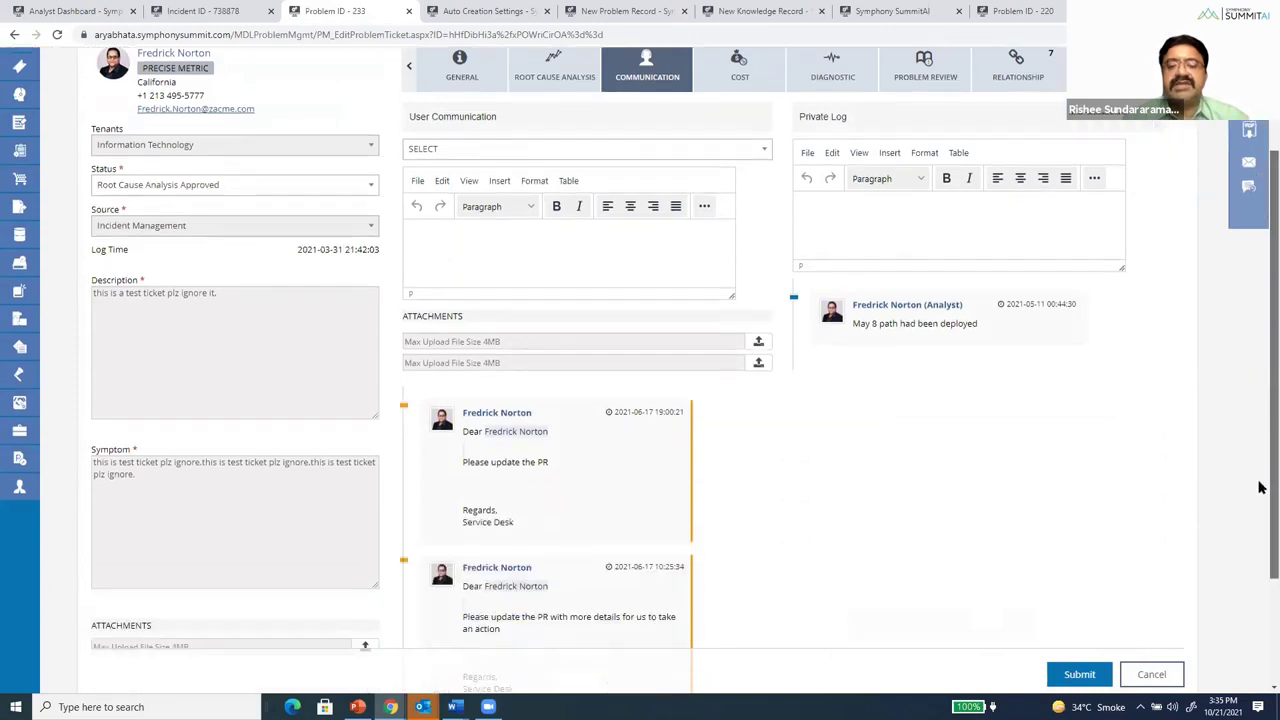
pyautogui.scroll(-3, 1260, 450)
pyautogui.scroll(2, 800, 436)
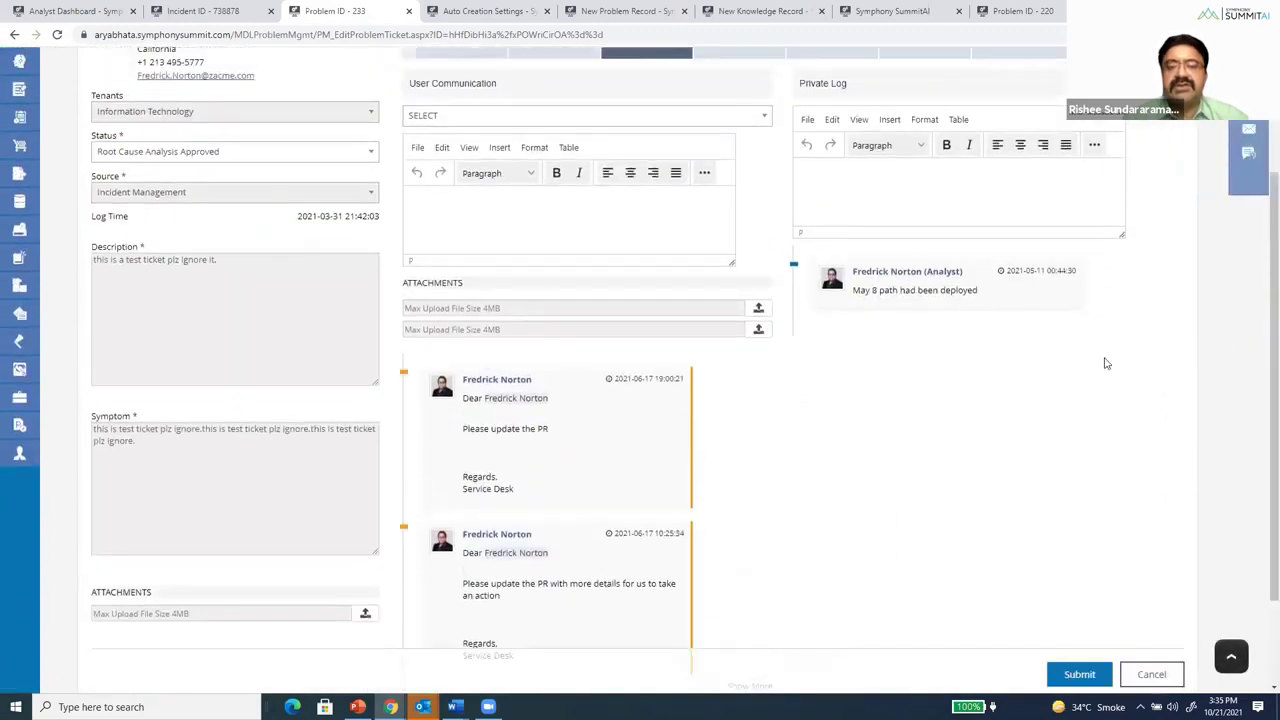
pyautogui.scroll(2, 1263, 290)
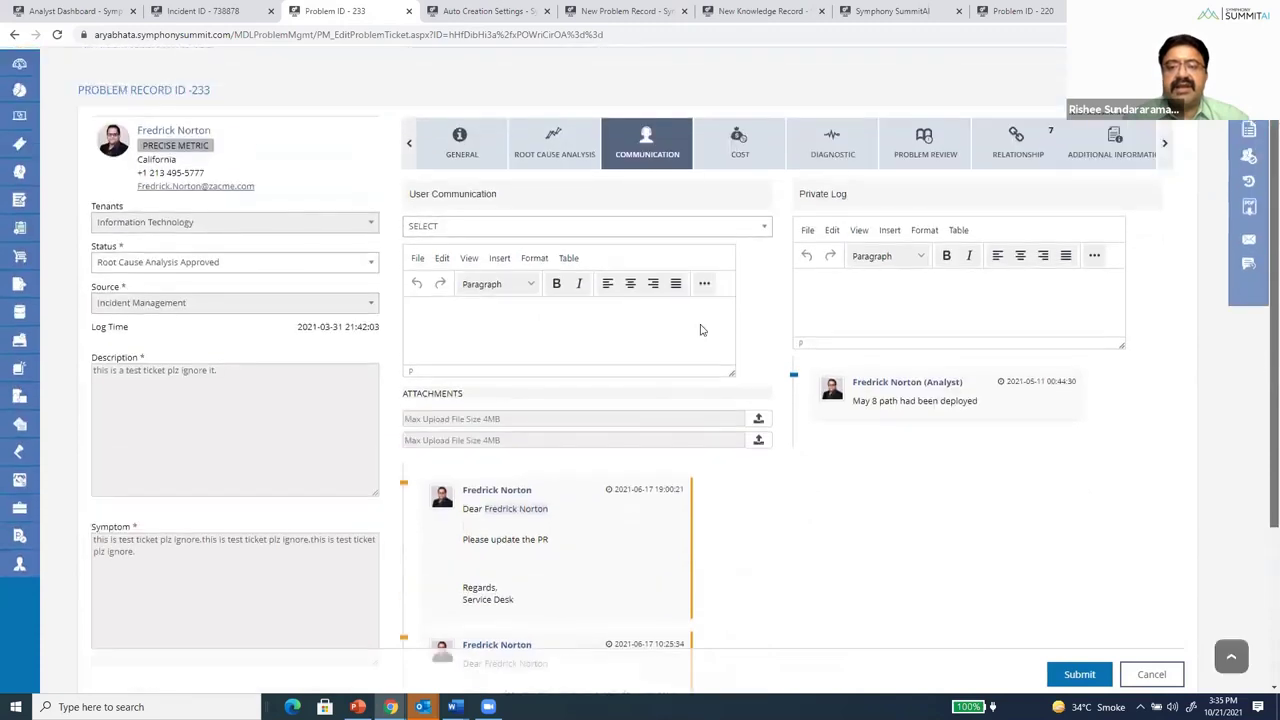
# Revisit the root cause analysis of problem record 233, reopening the record from the problem record list
pyautogui.scroll(1, 700, 330)
pyautogui.click(553, 203)
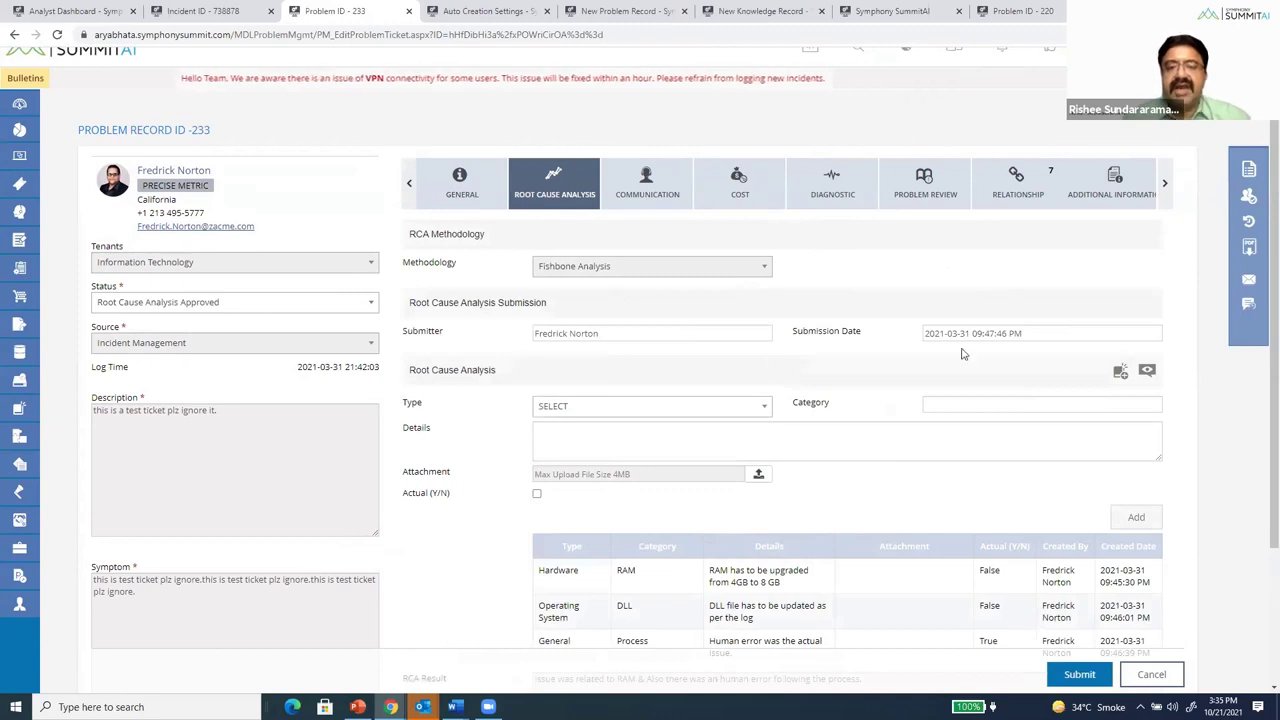
pyautogui.moveTo(20, 406)
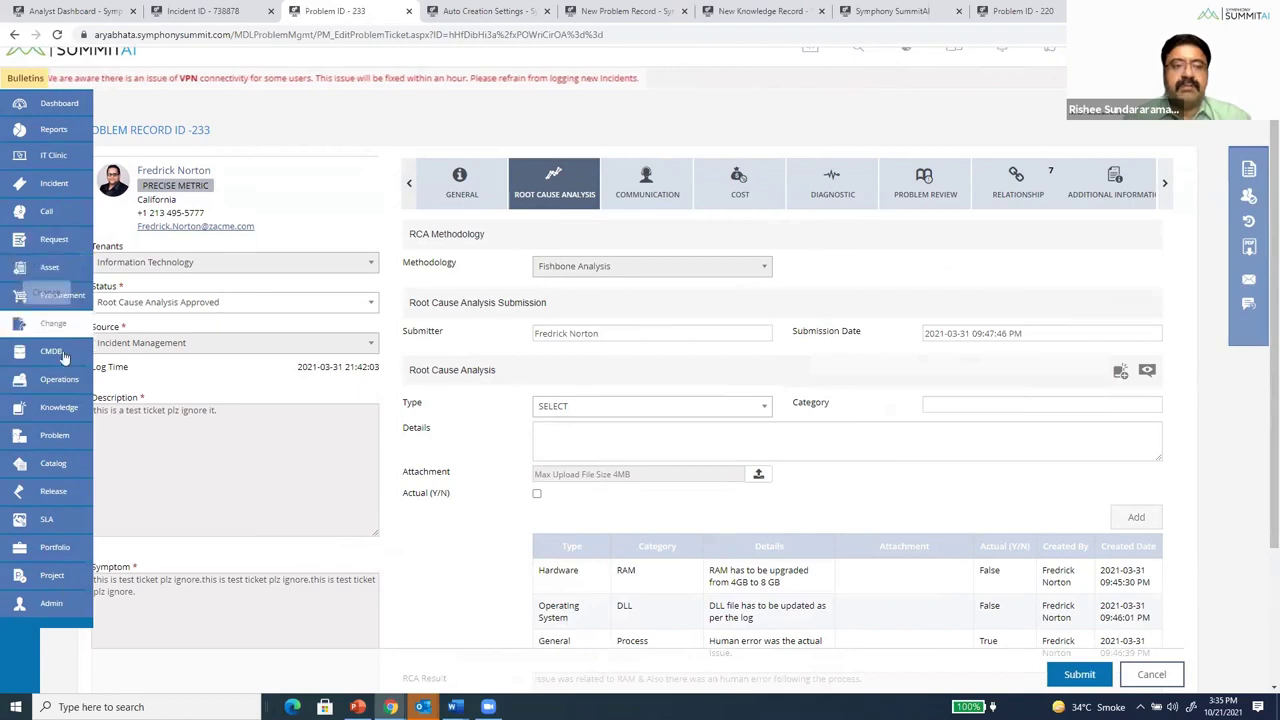
pyautogui.click(54, 435)
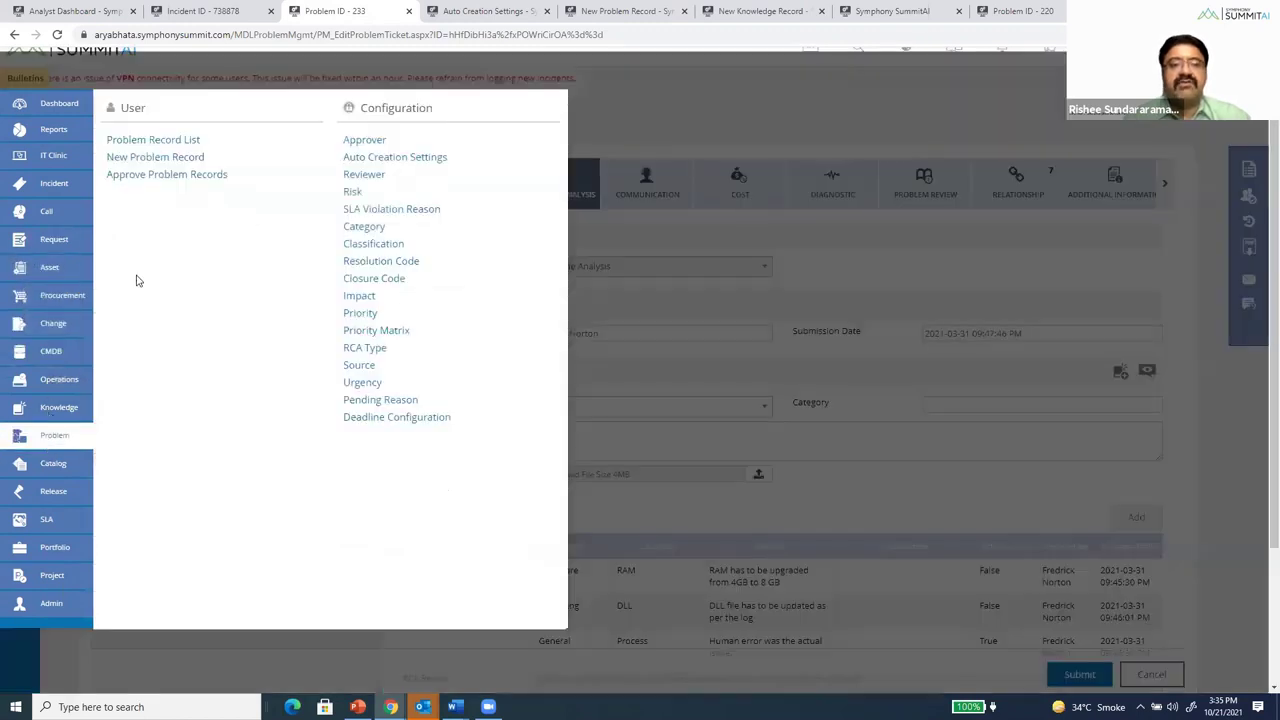
pyautogui.click(148, 142)
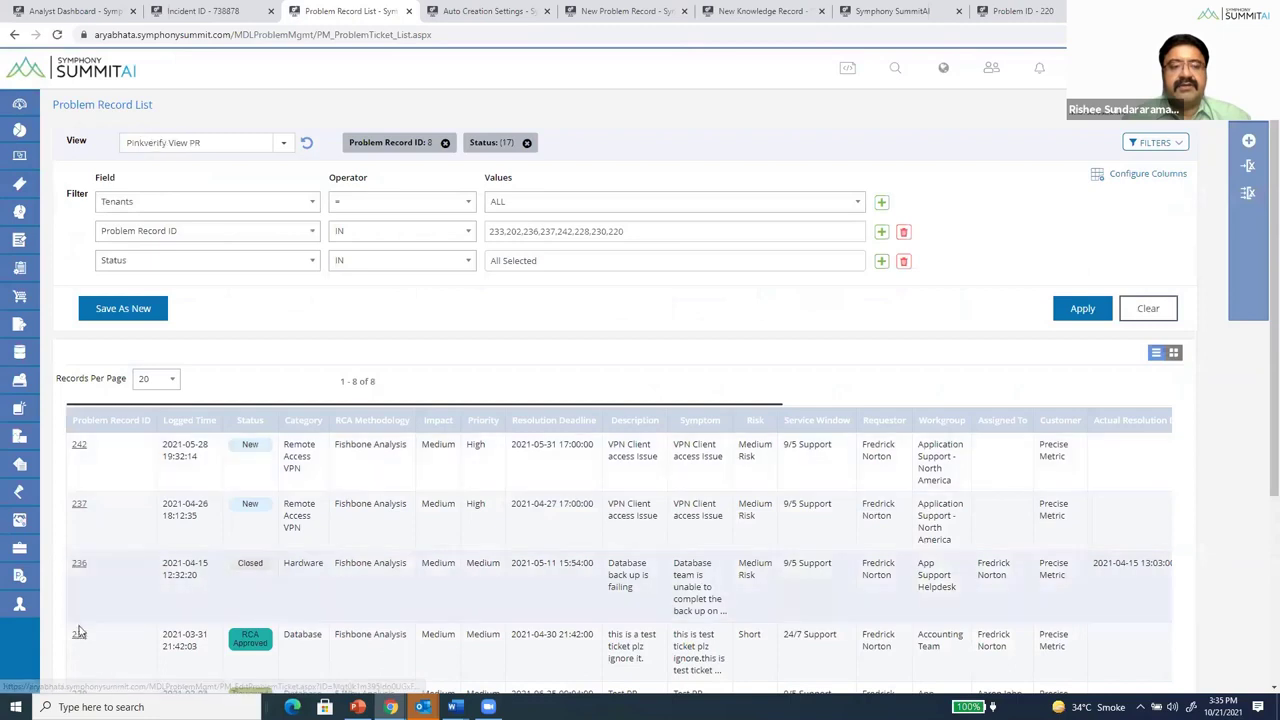
pyautogui.click(79, 634)
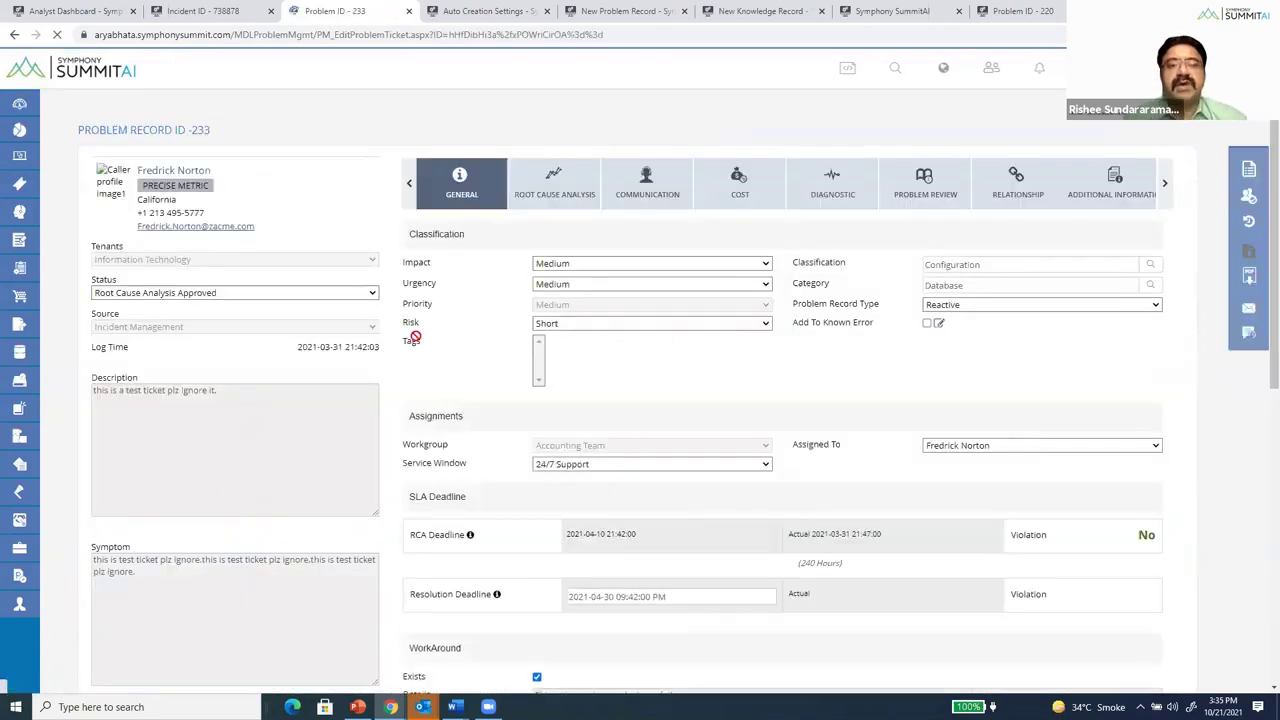
pyautogui.click(540, 198)
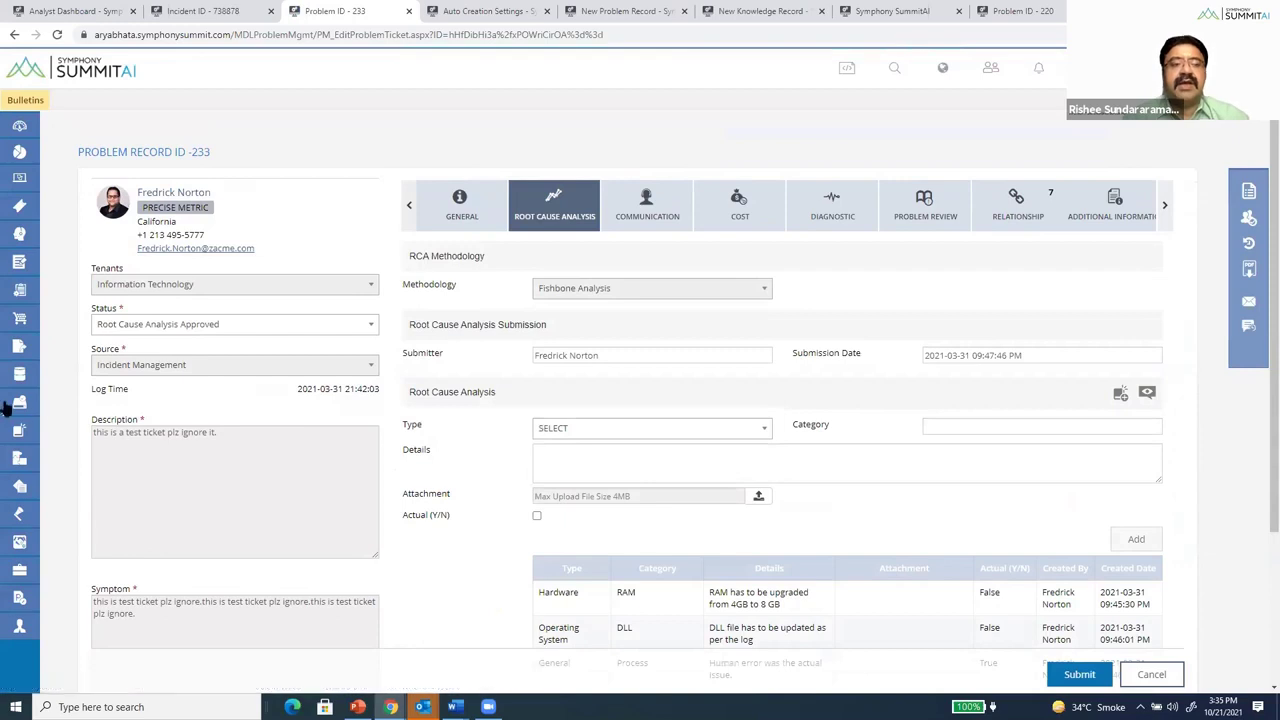
# Open problem record 220 from the problem record list and examine its 5 Why root cause analysis work area
pyautogui.moveTo(30, 372)
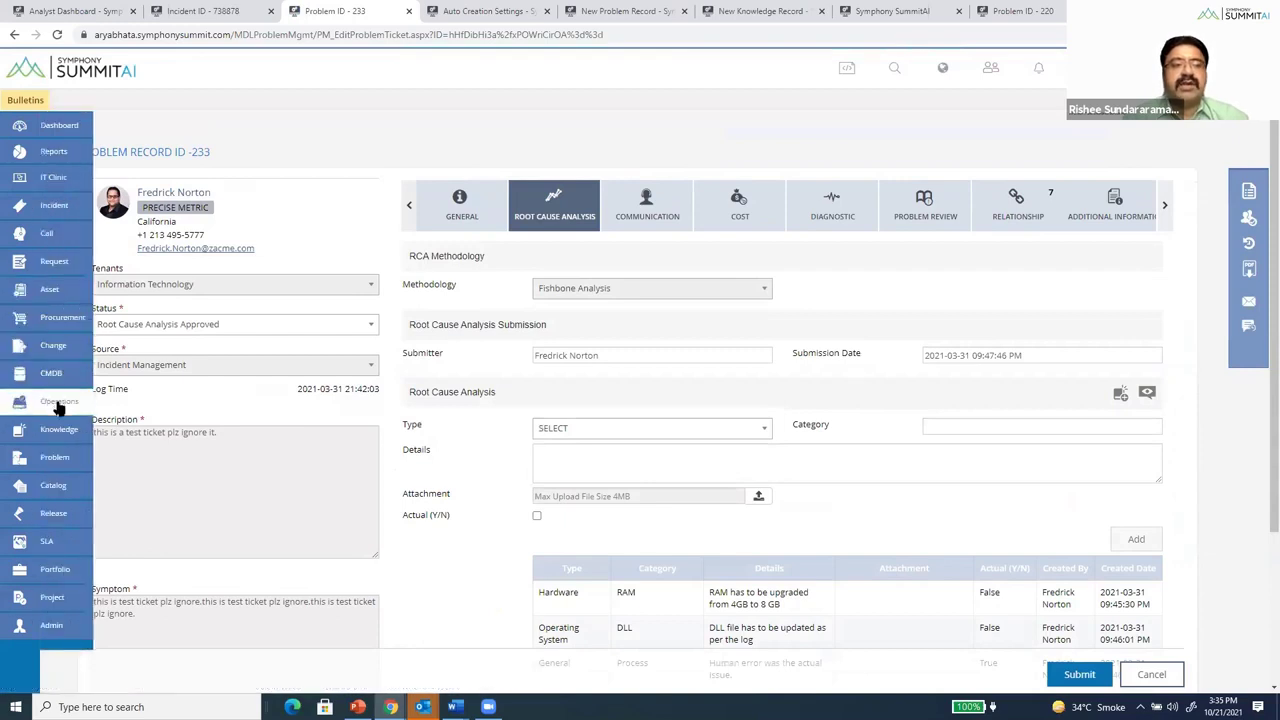
pyautogui.click(55, 459)
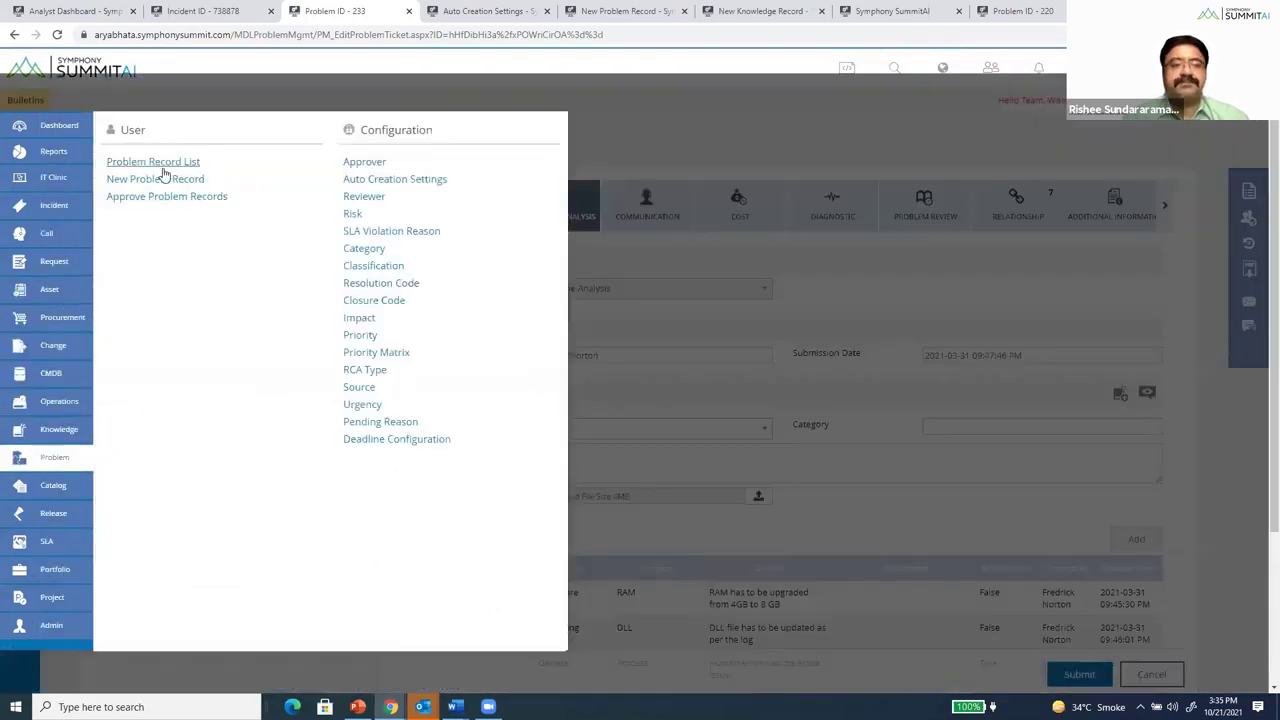
pyautogui.click(162, 168)
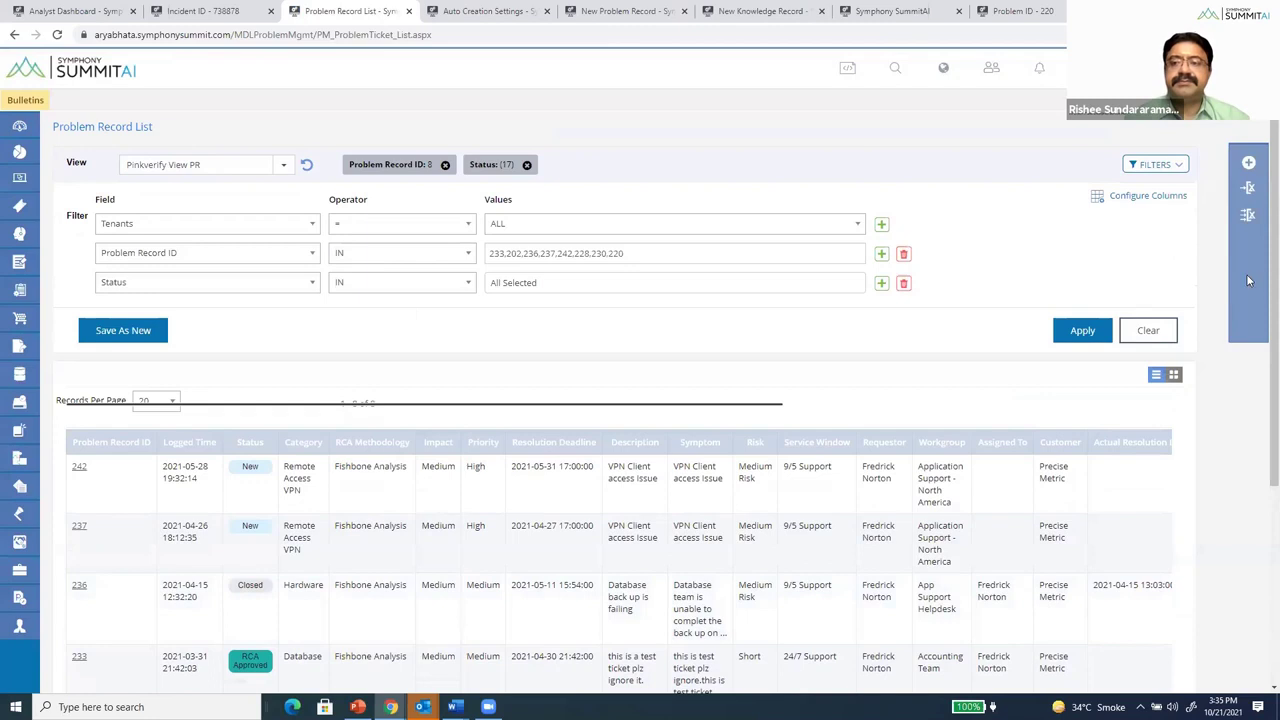
pyautogui.scroll(-3, 1260, 383)
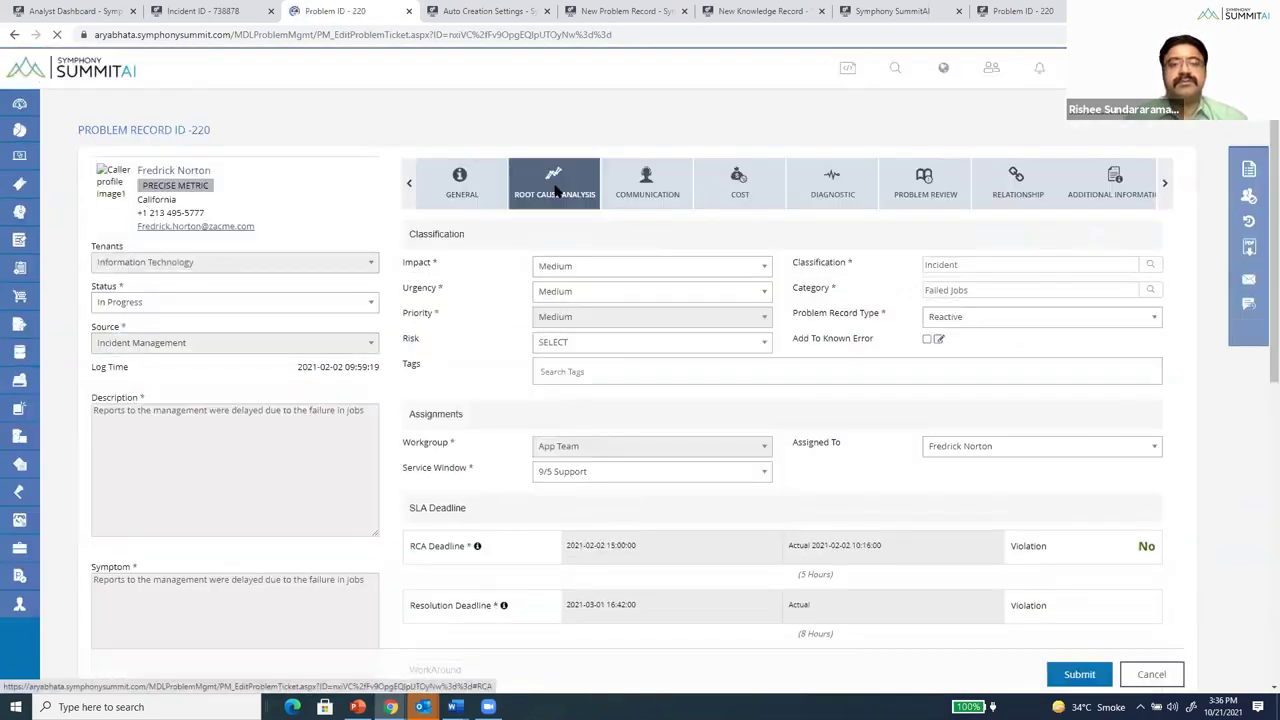
pyautogui.click(556, 191)
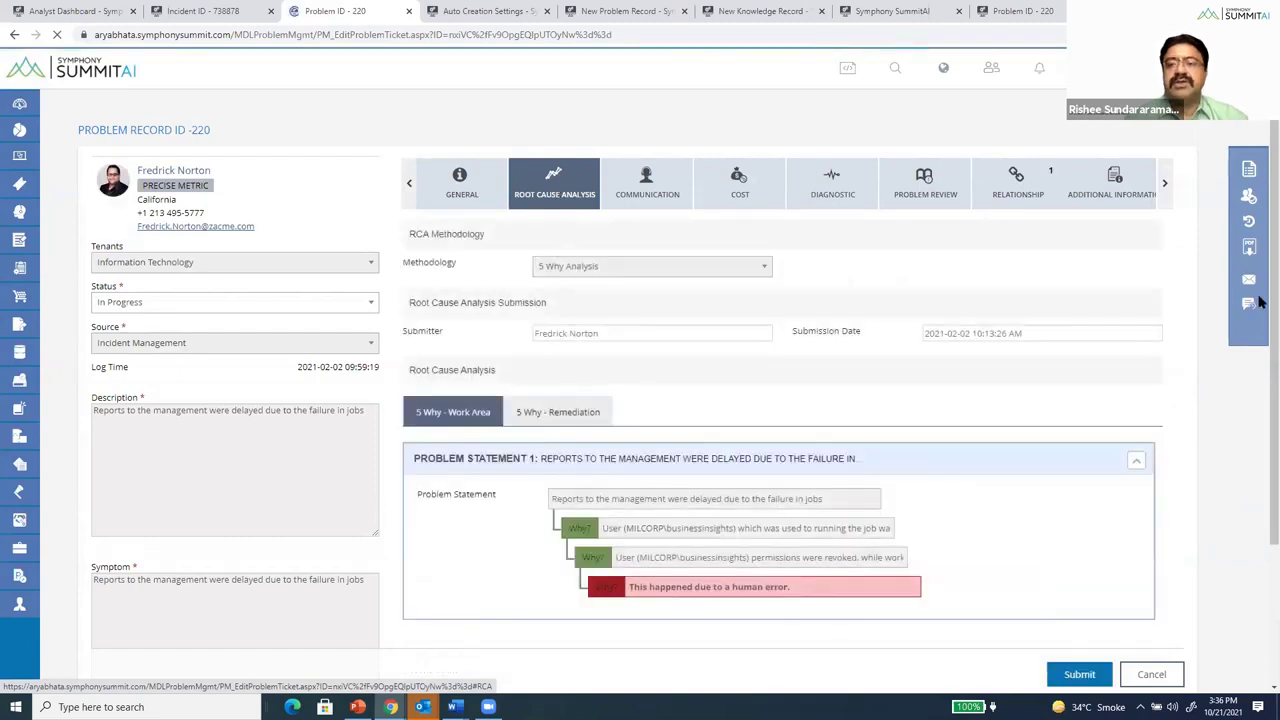
pyautogui.scroll(-3, 1262, 302)
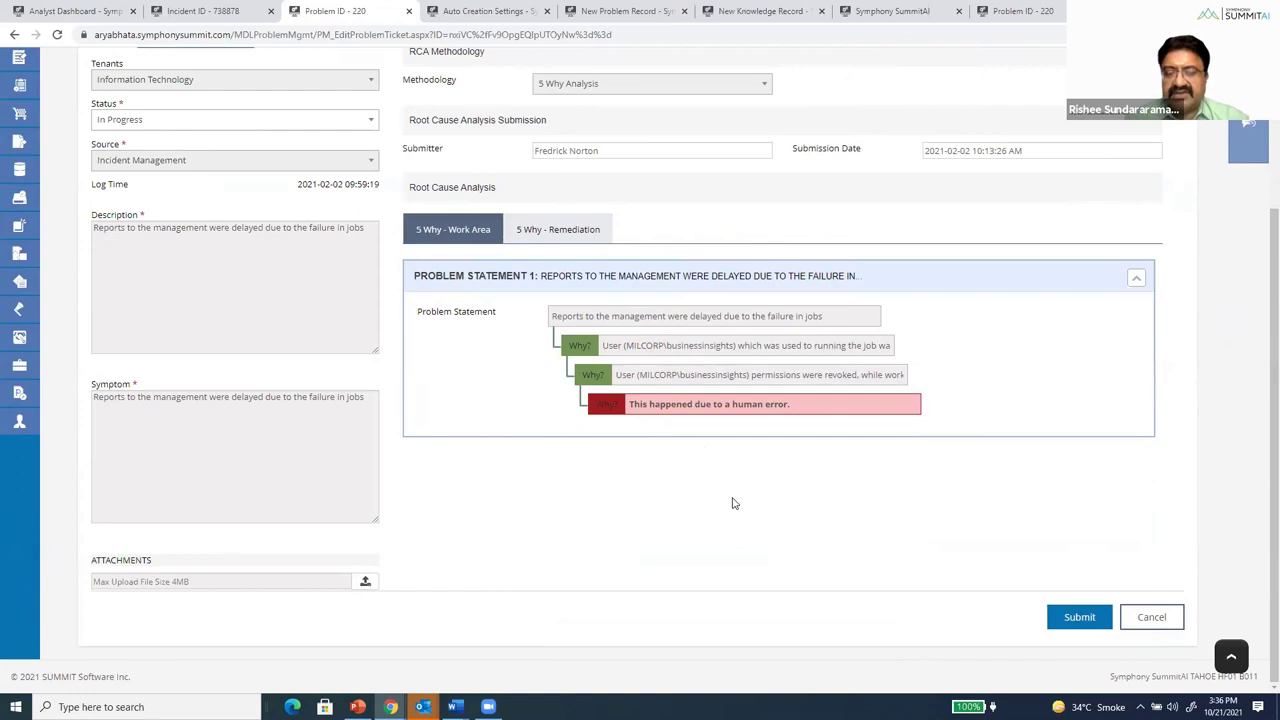
pyautogui.scroll(2, 870, 520)
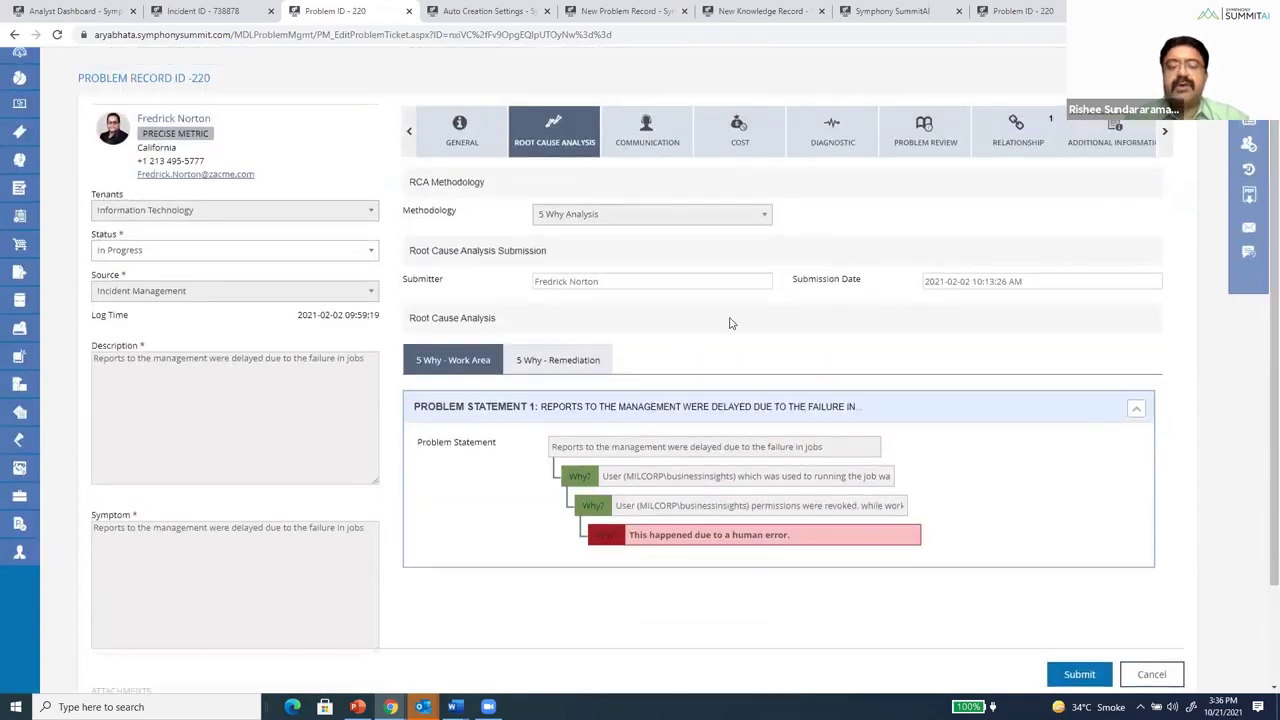
# Examine the 5 Why remediation details for each cause, including action owner, status, target completion date and remarks
pyautogui.click(572, 362)
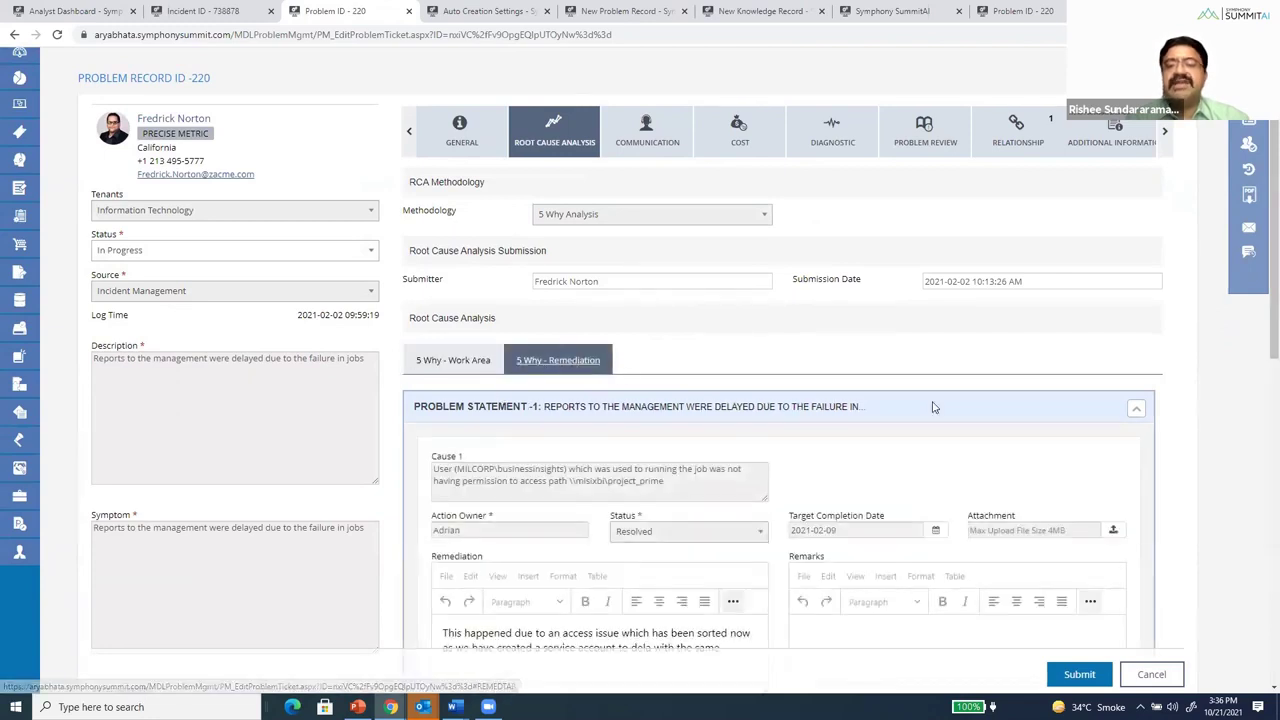
pyautogui.moveTo(1263, 258); pyautogui.dragTo(1260, 363)
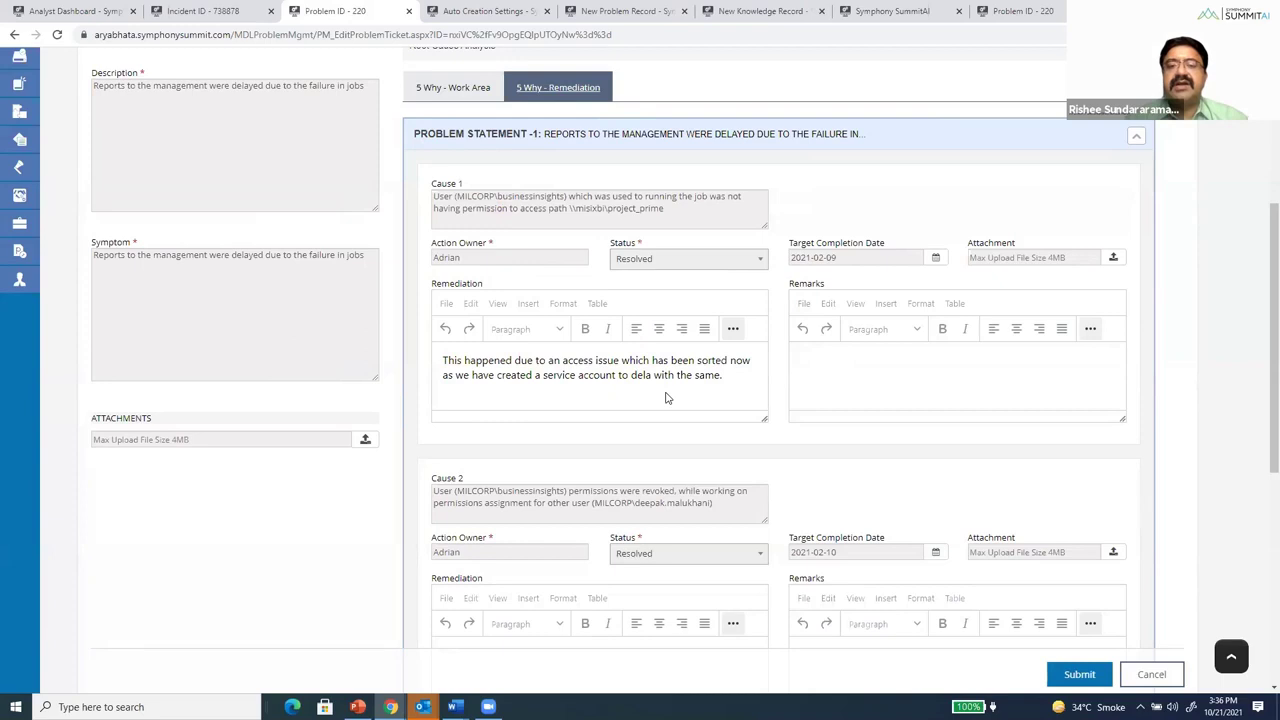
pyautogui.scroll(-2, 1260, 364)
pyautogui.scroll(2, 1260, 364)
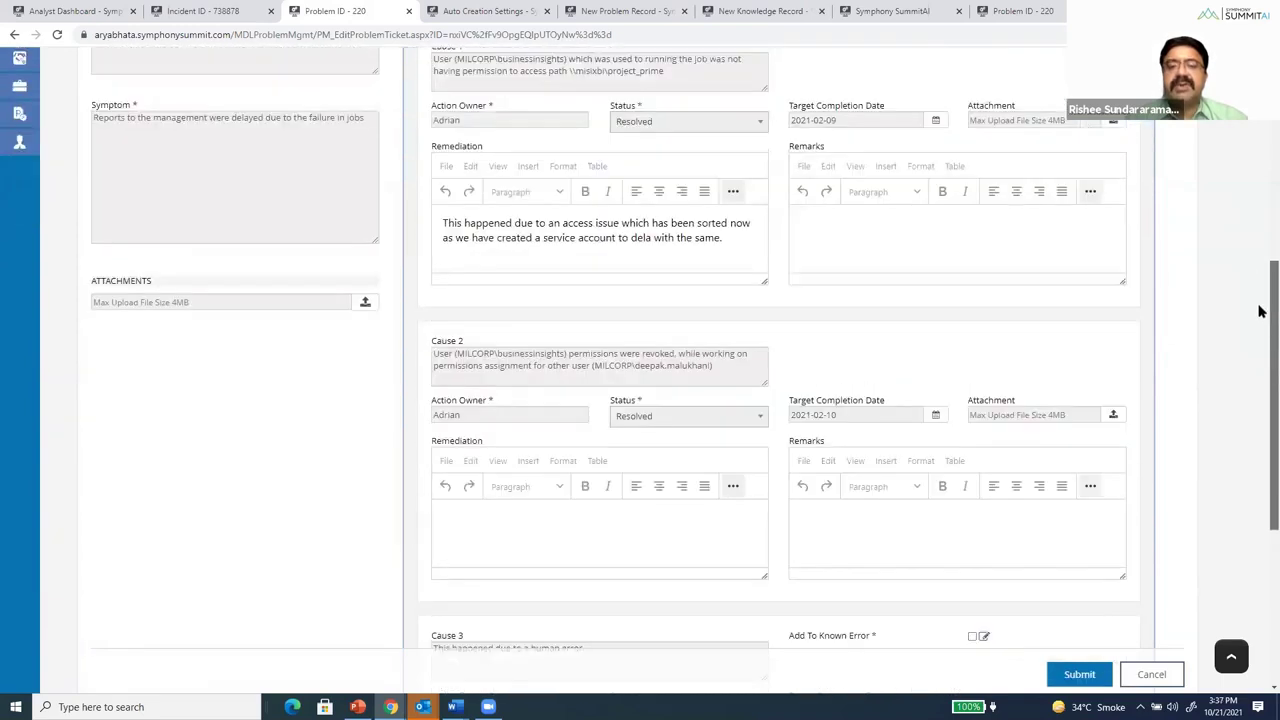
pyautogui.scroll(-2, 1260, 426)
pyautogui.scroll(-2, 1260, 426)
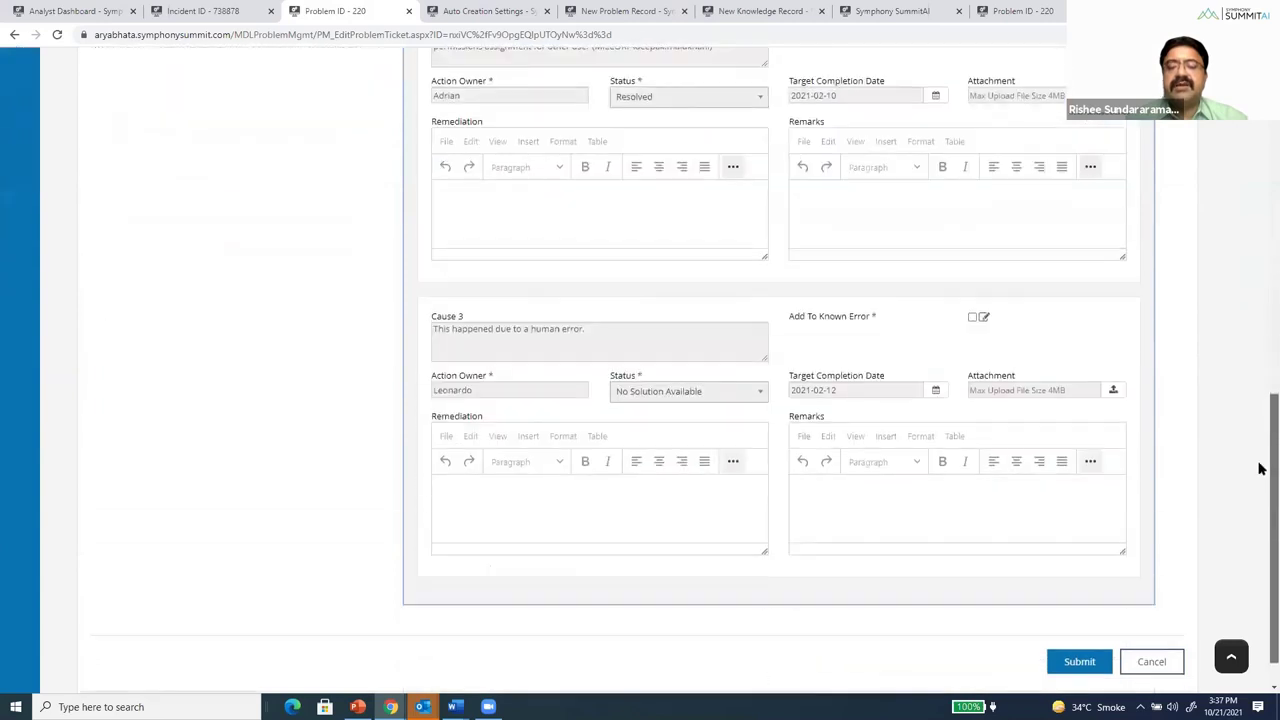
pyautogui.scroll(5, 1260, 468)
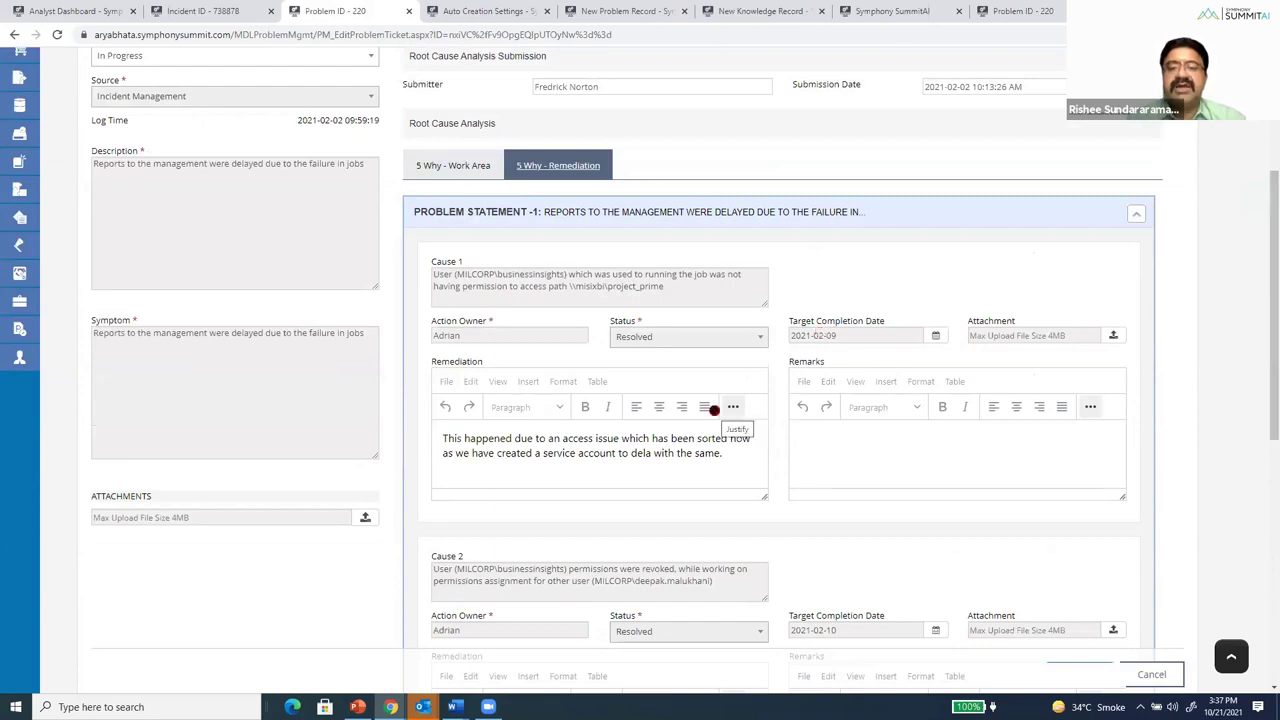
pyautogui.moveTo(1264, 430); pyautogui.dragTo(1262, 329)
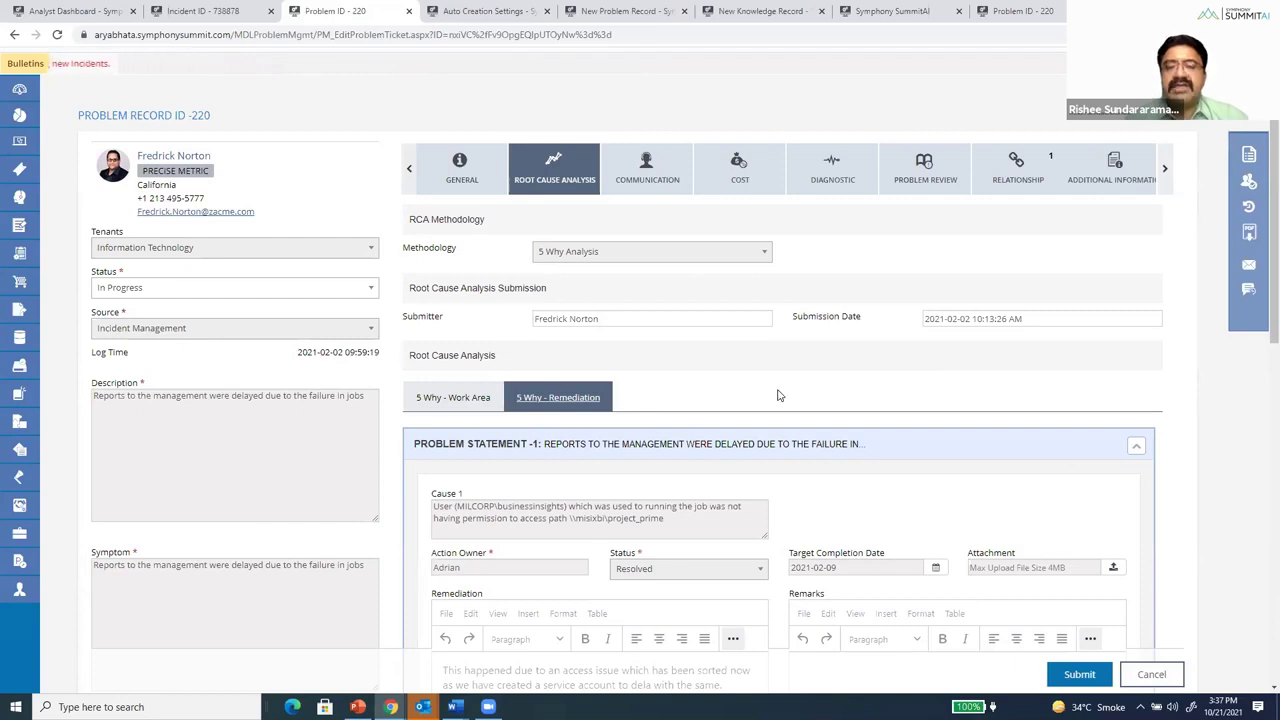
# Examine the record's additional information fields, including communication notes and corrective and preventive actions
pyautogui.click(1100, 183)
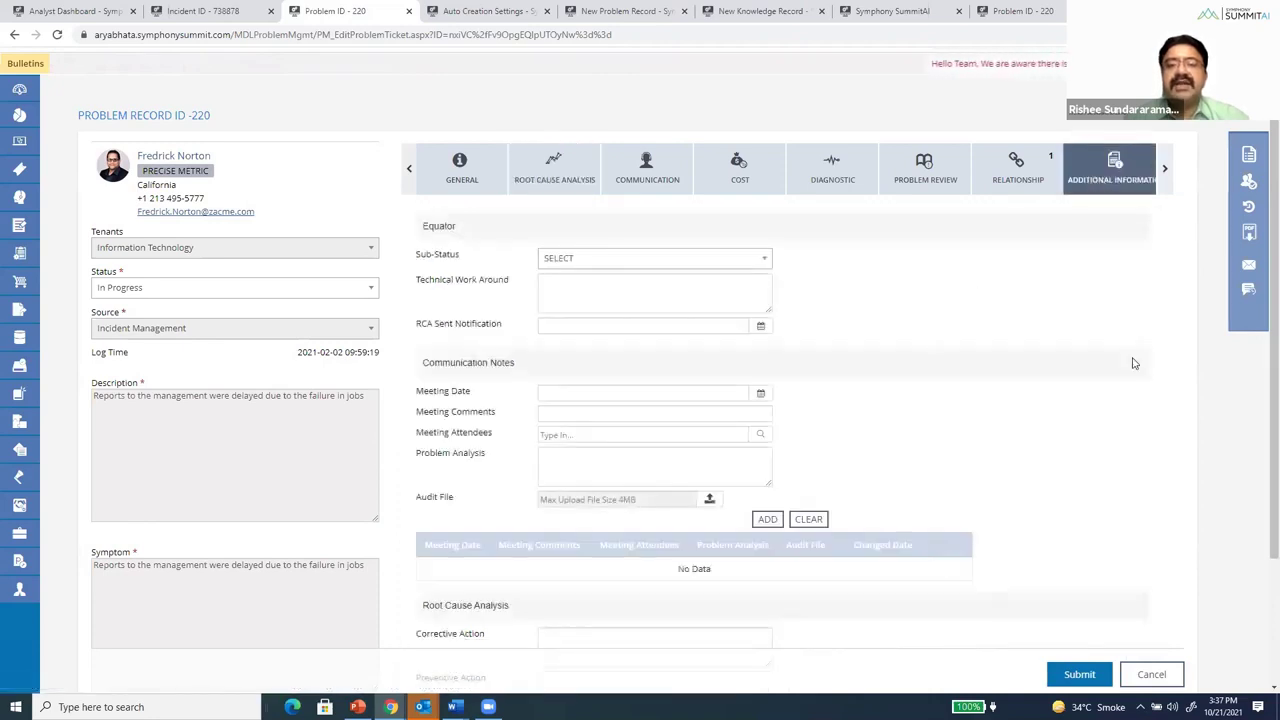
pyautogui.scroll(-1, 1260, 343)
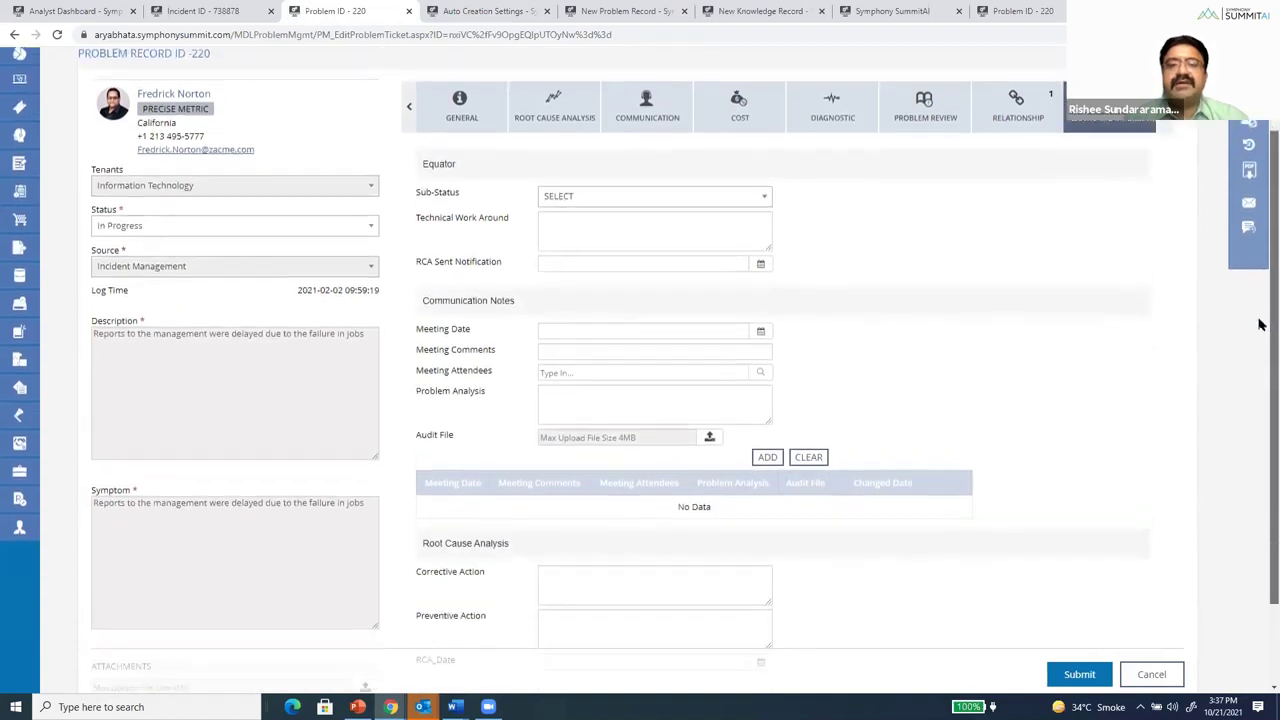
pyautogui.scroll(1, 1220, 248)
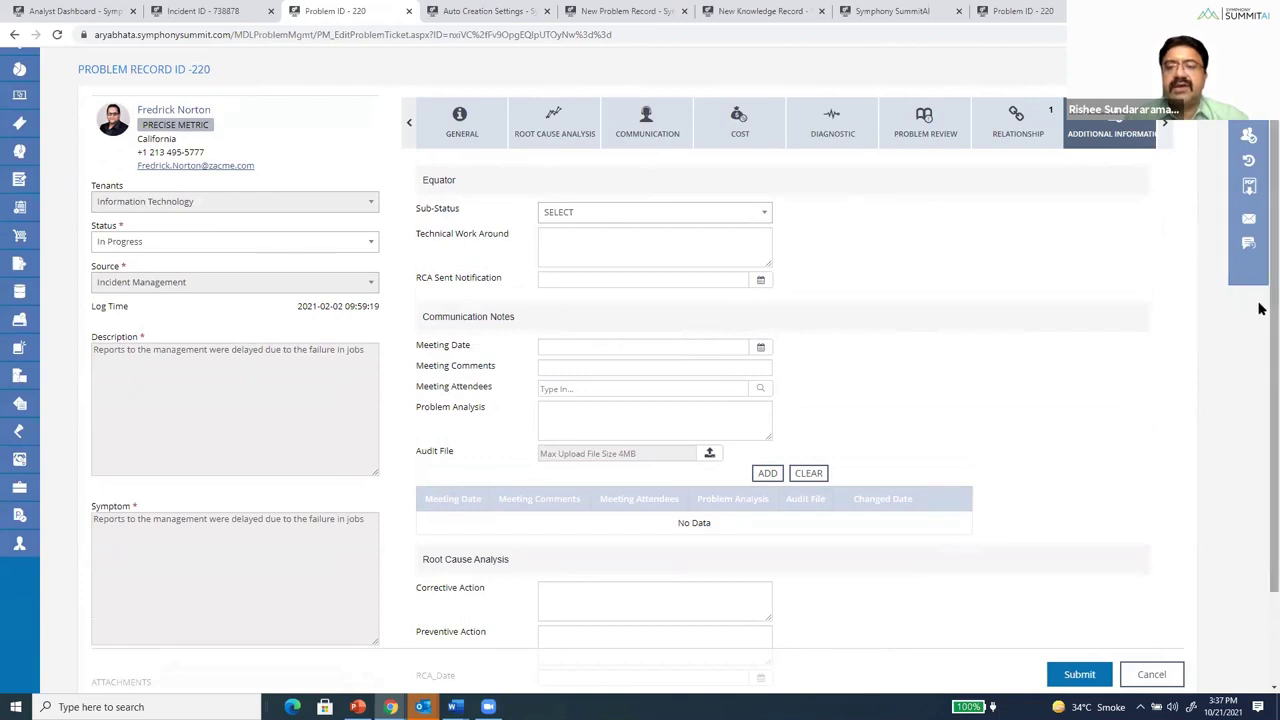
pyautogui.scroll(-2, 942, 410)
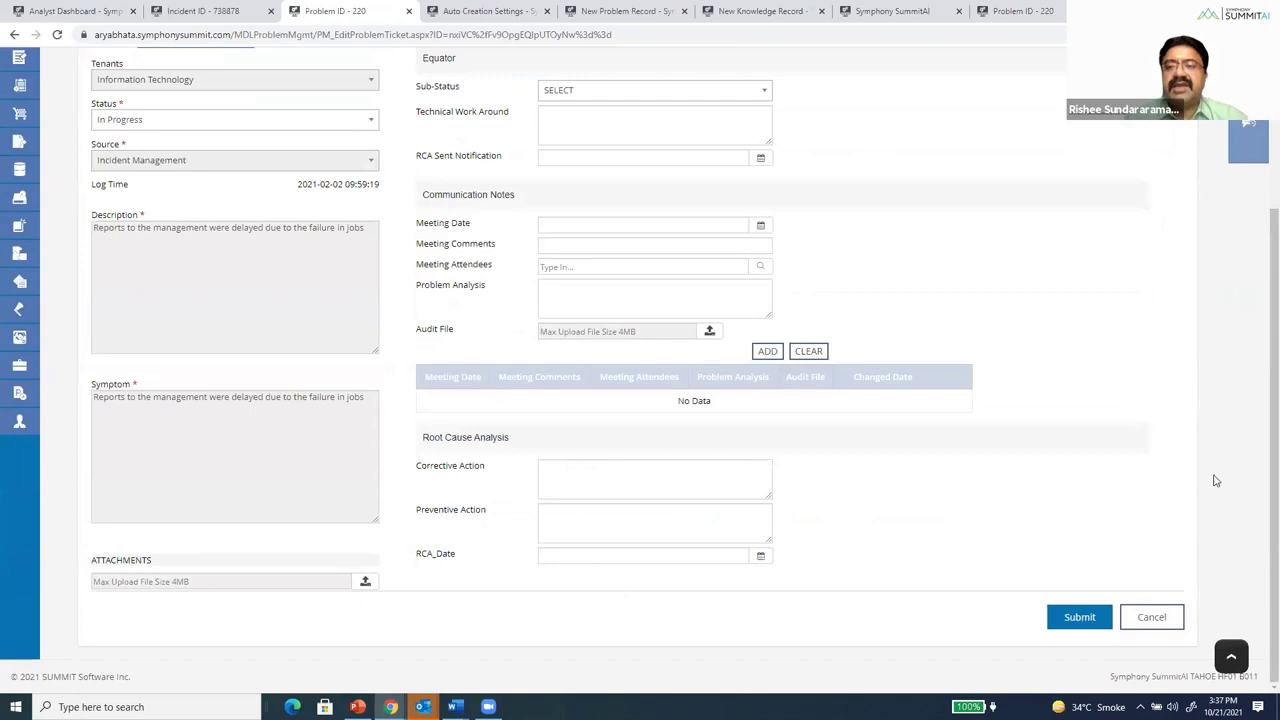
pyautogui.scroll(3, 1262, 470)
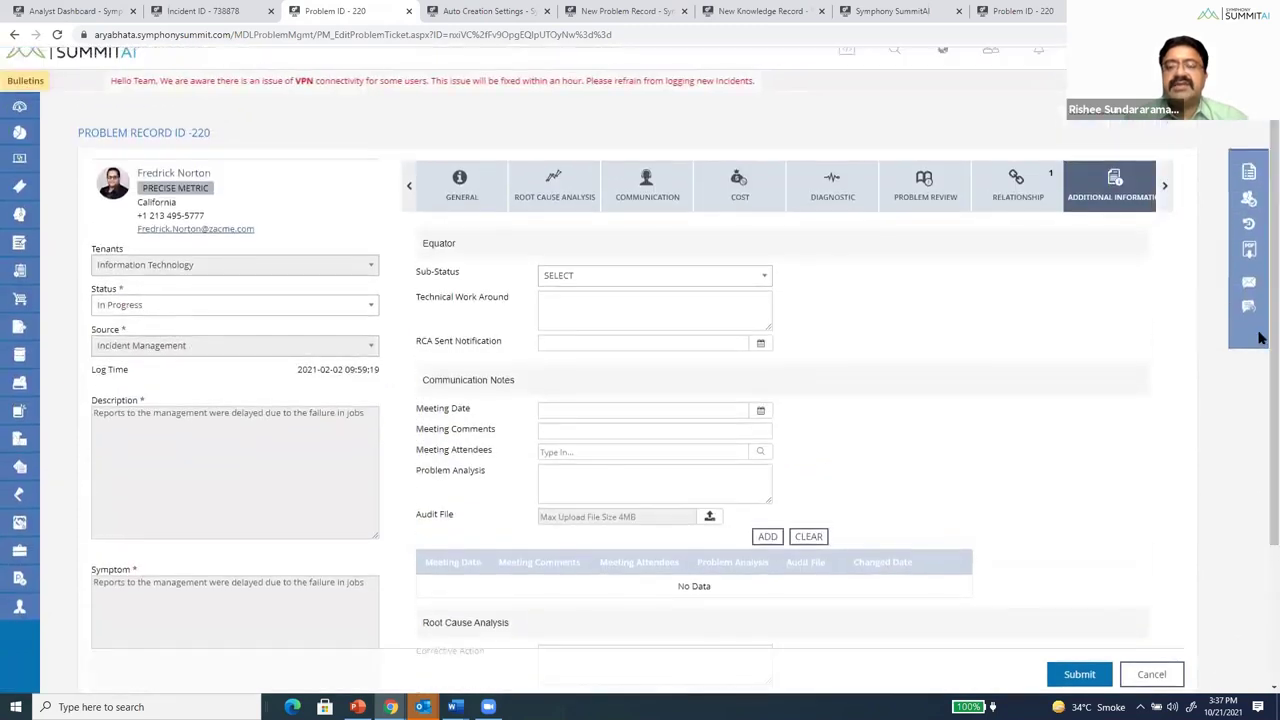
pyautogui.click(1164, 186)
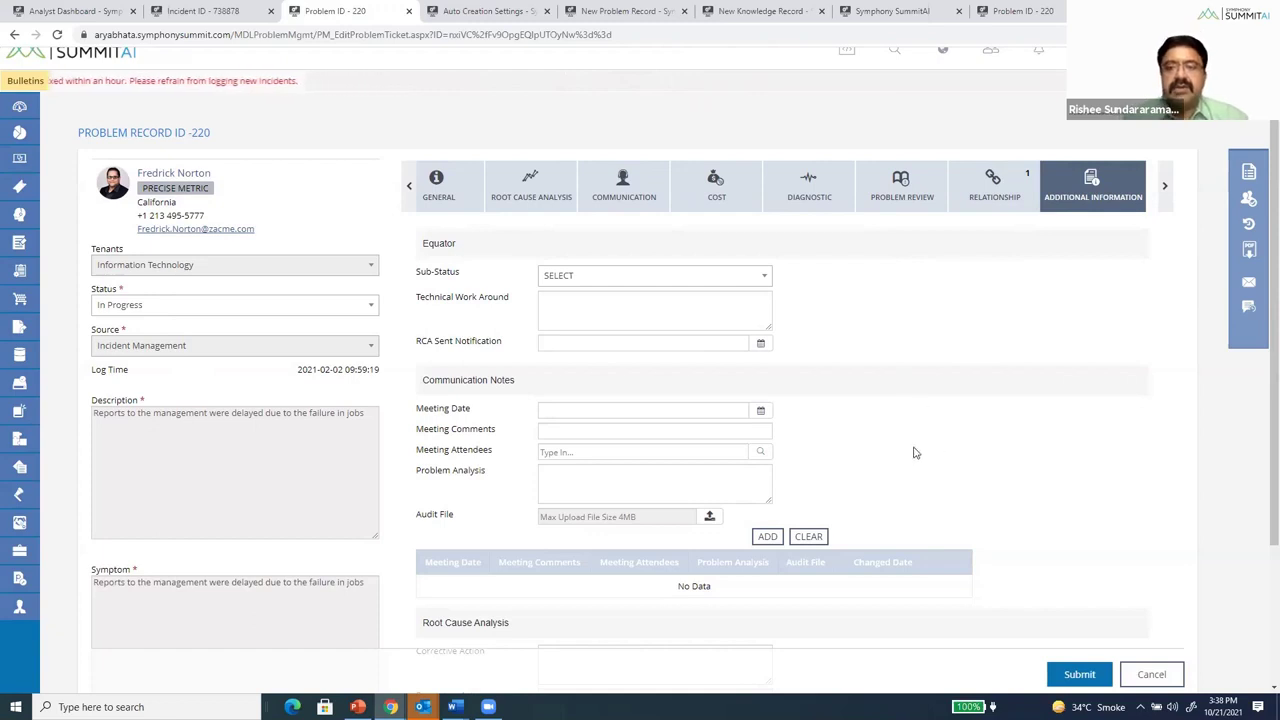
# Start a new change record from problem 220's relationships, and check the linked problem in the change record's relationships
pyautogui.click(995, 190)
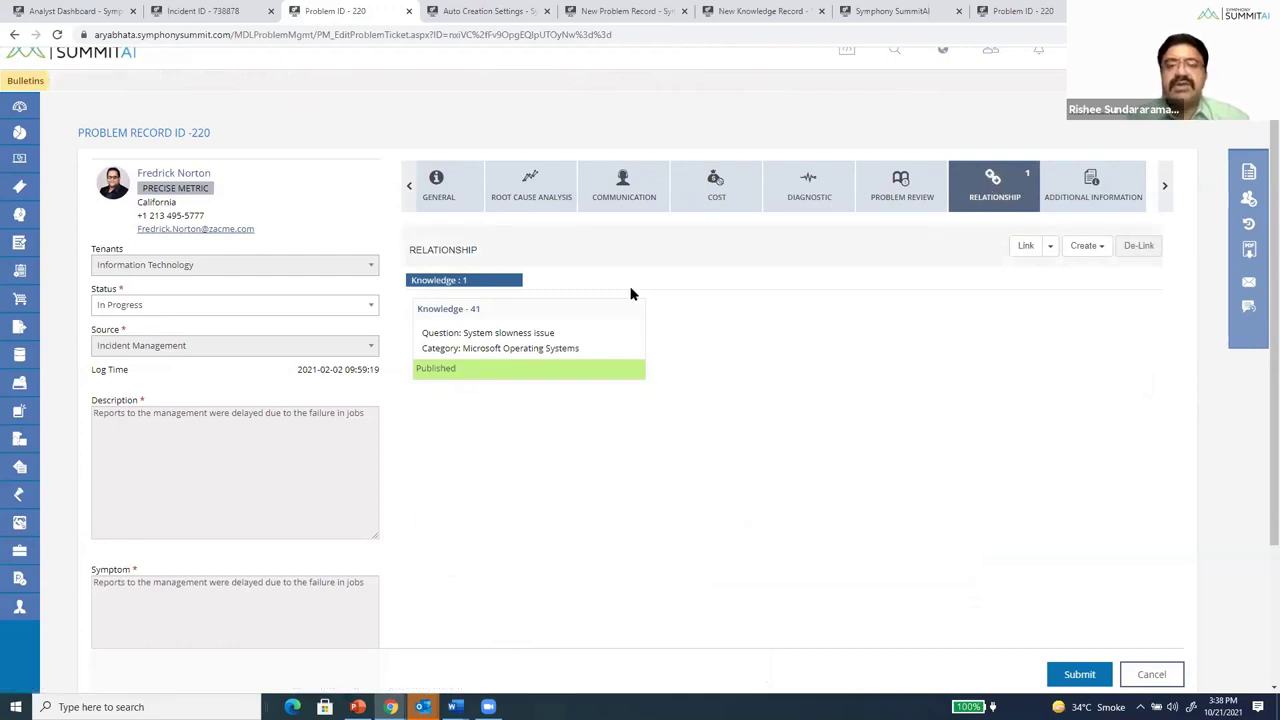
pyautogui.click(527, 190)
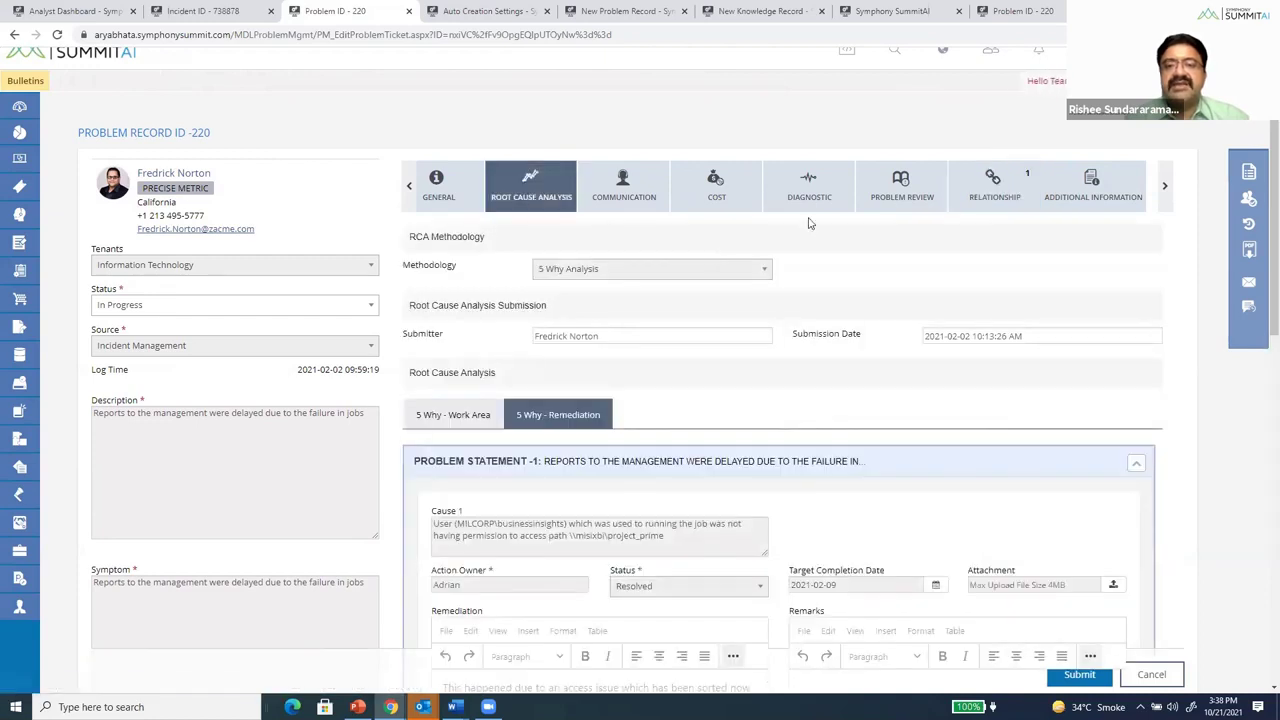
pyautogui.click(985, 185)
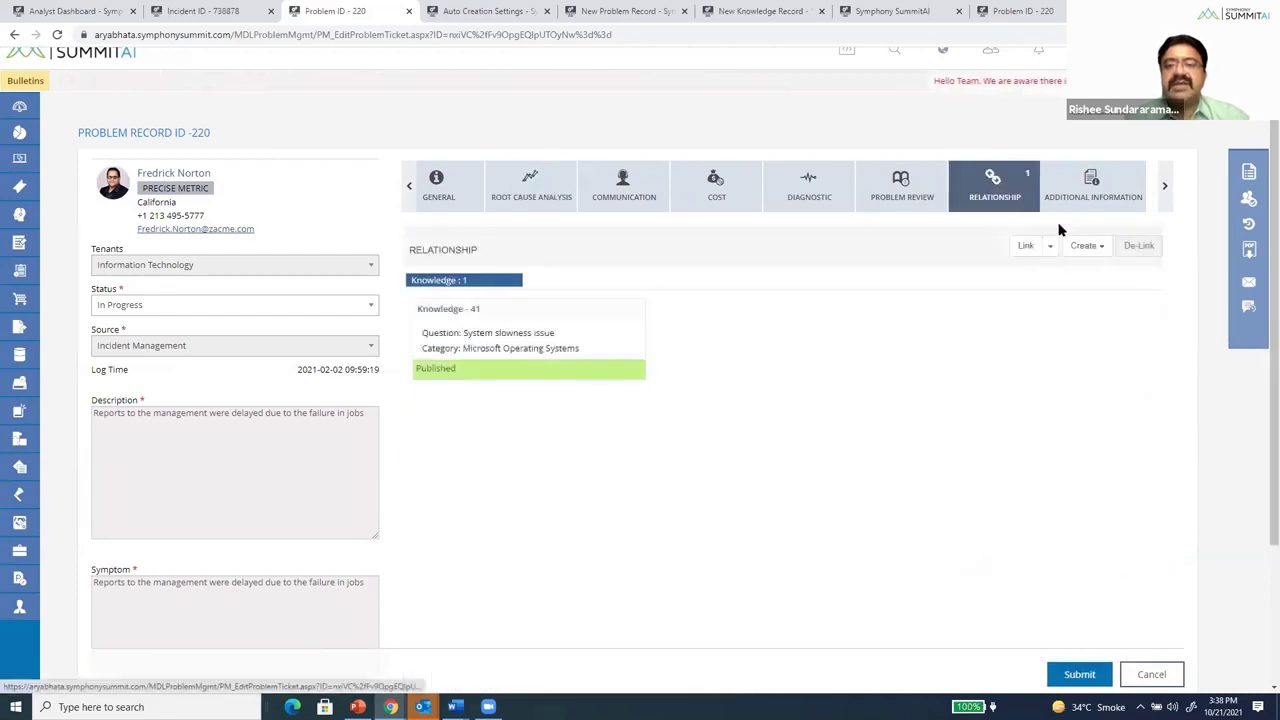
pyautogui.click(1102, 248)
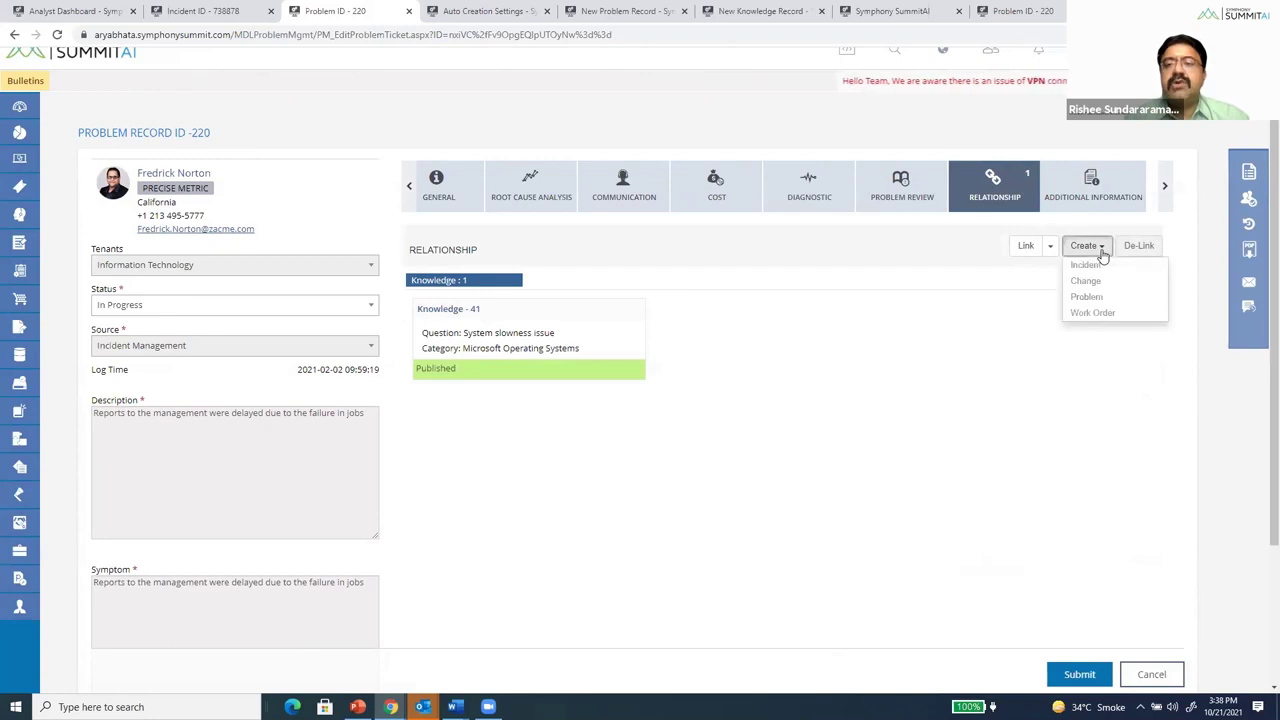
pyautogui.click(1085, 281)
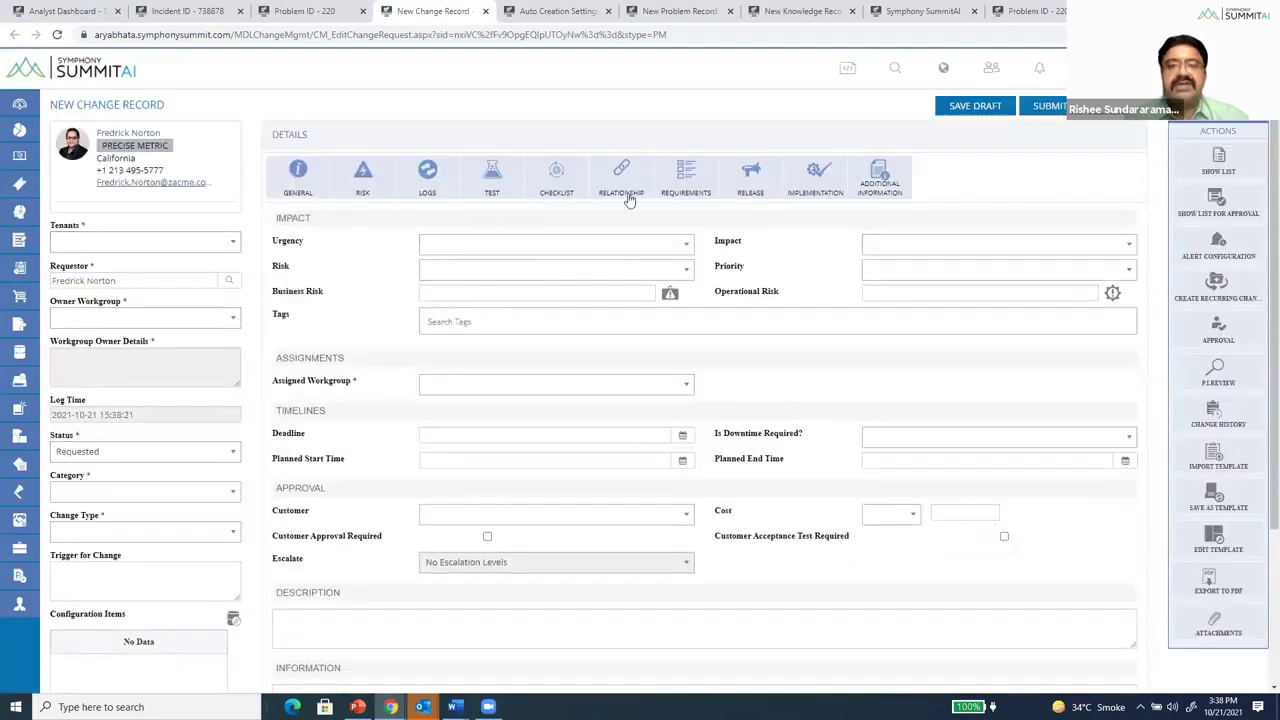
pyautogui.click(628, 197)
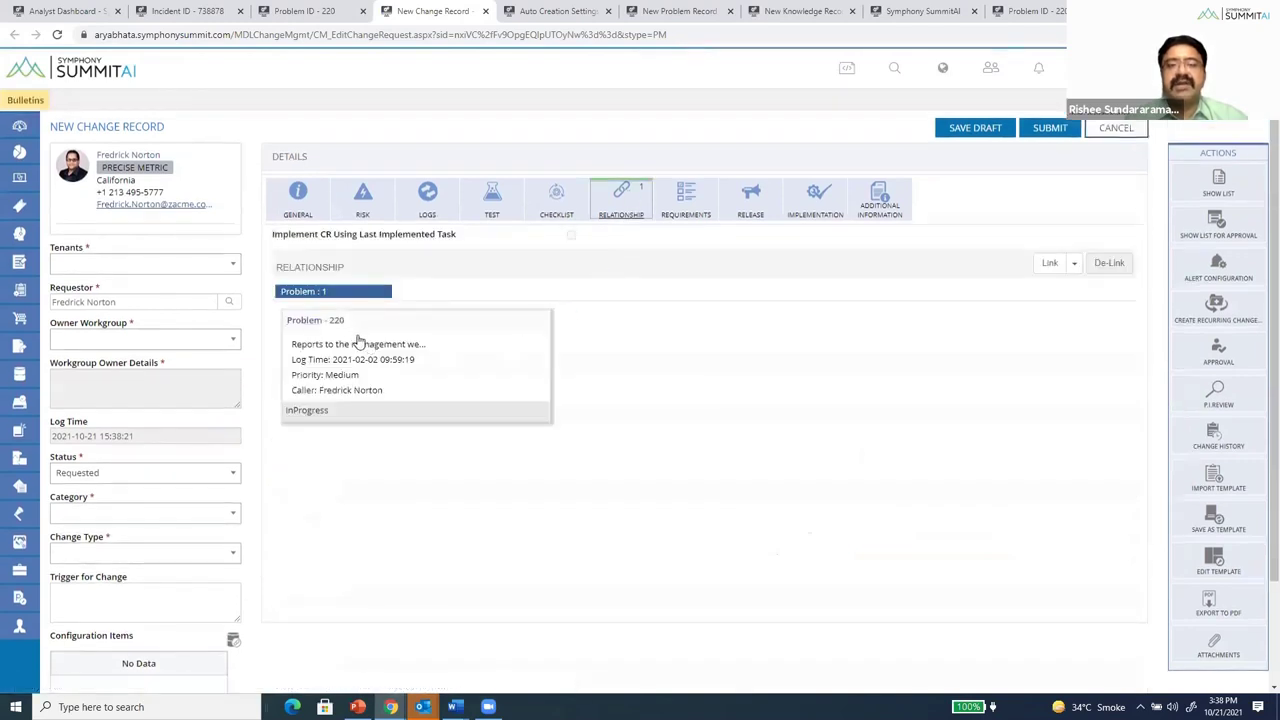
# In the new change record's general details, set the tenant to Information Technology and the owner workgroup to Application Support - North America
pyautogui.click(297, 205)
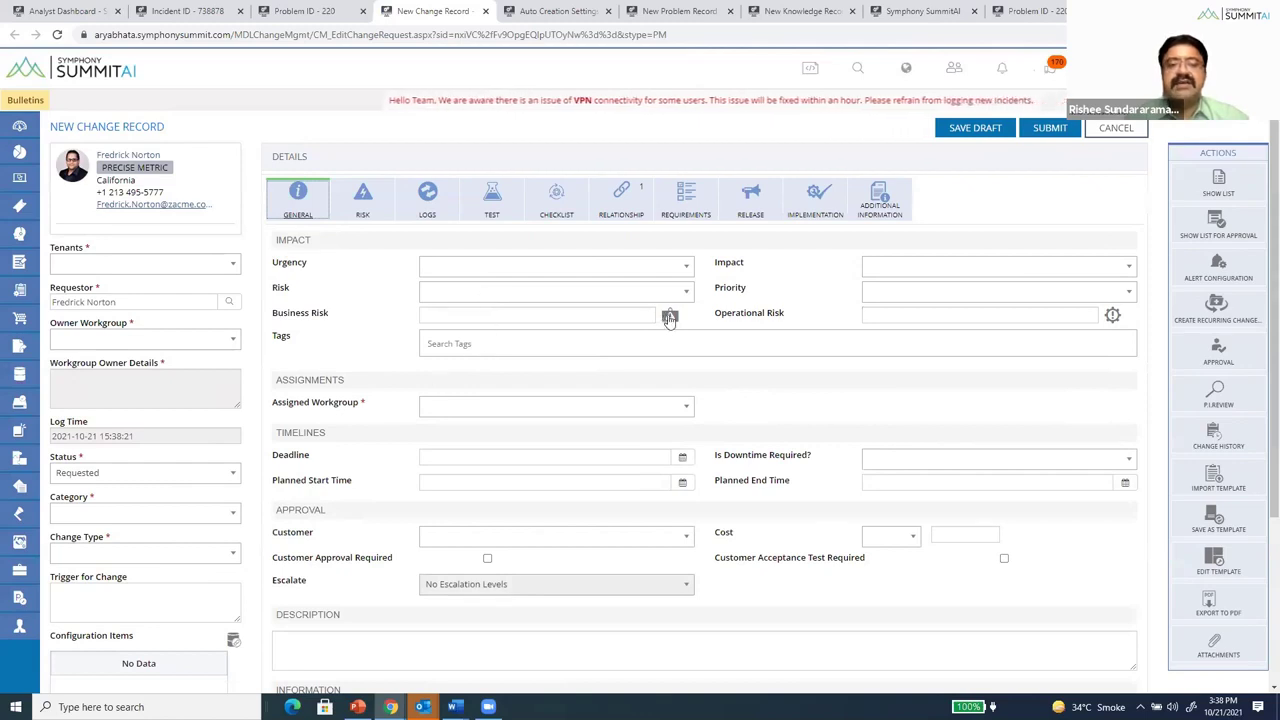
pyautogui.click(228, 264)
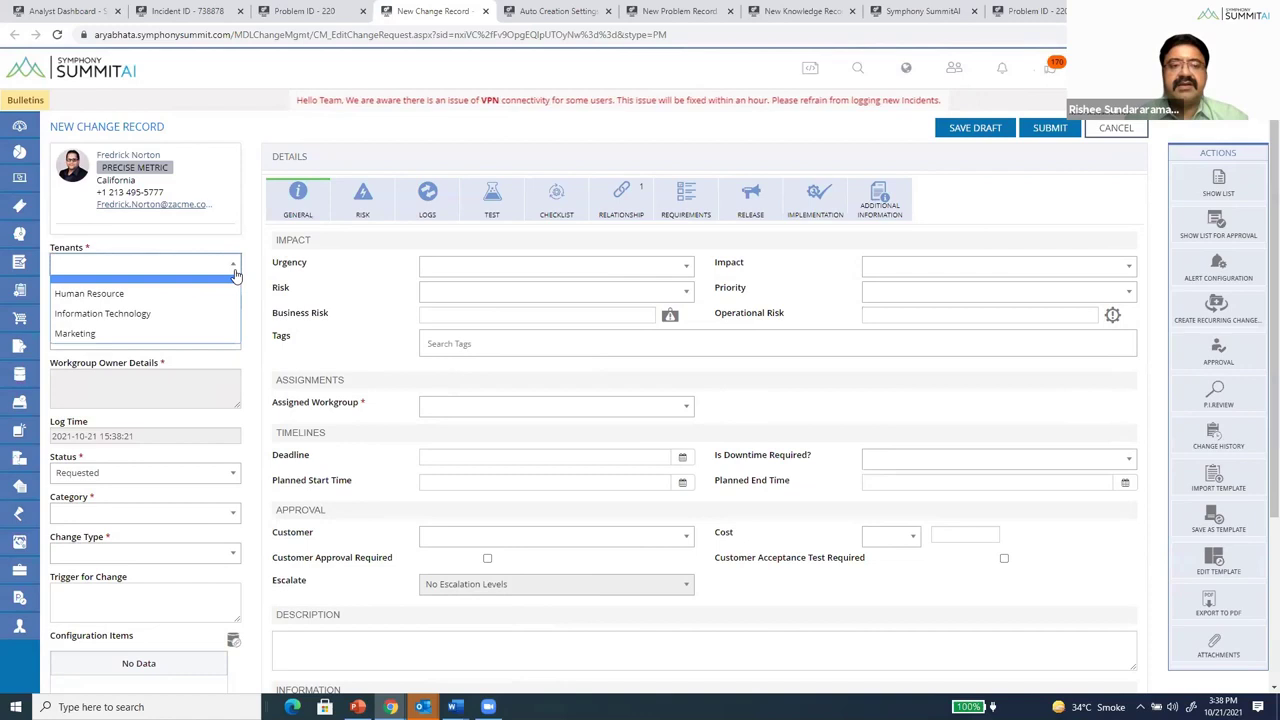
pyautogui.click(204, 316)
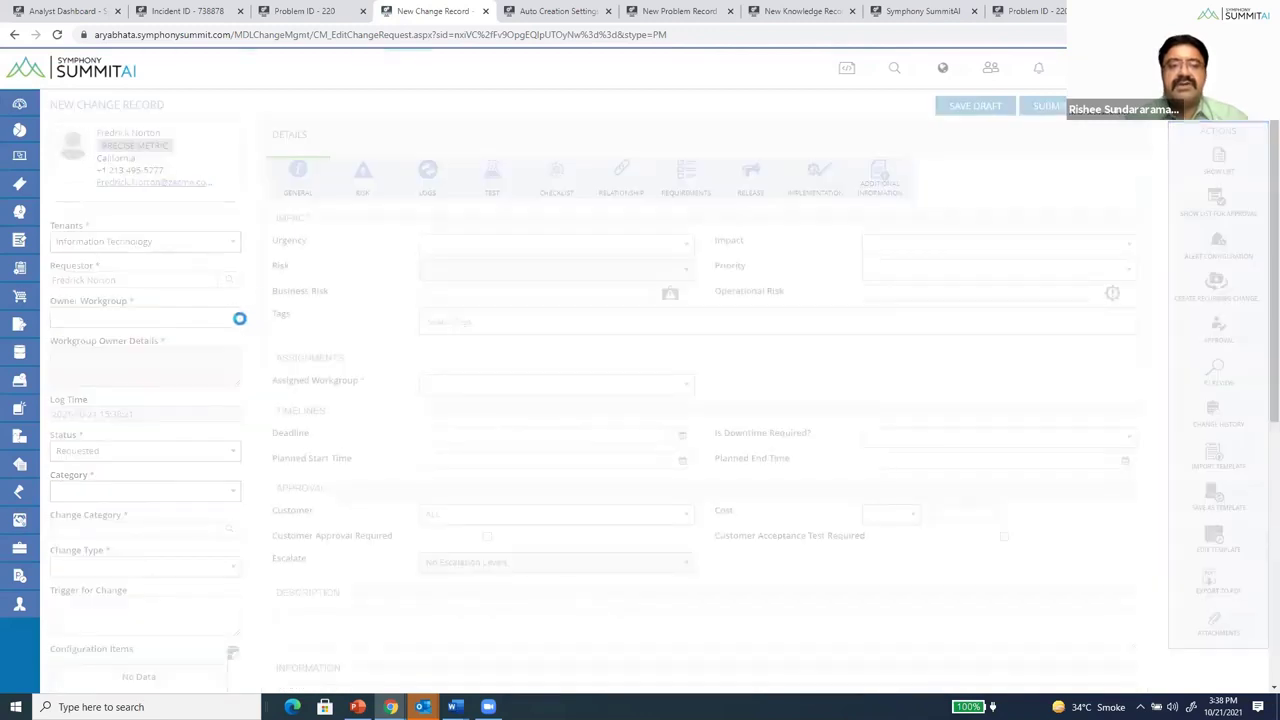
pyautogui.click(237, 341)
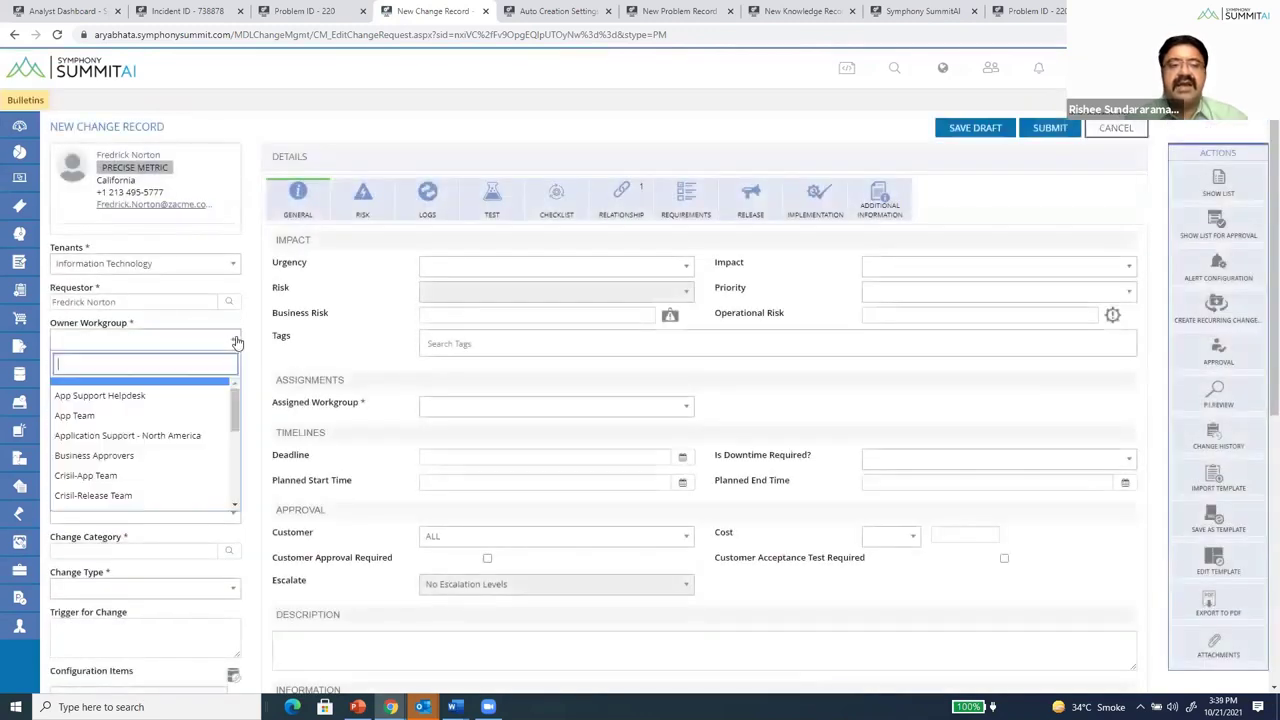
pyautogui.click(206, 435)
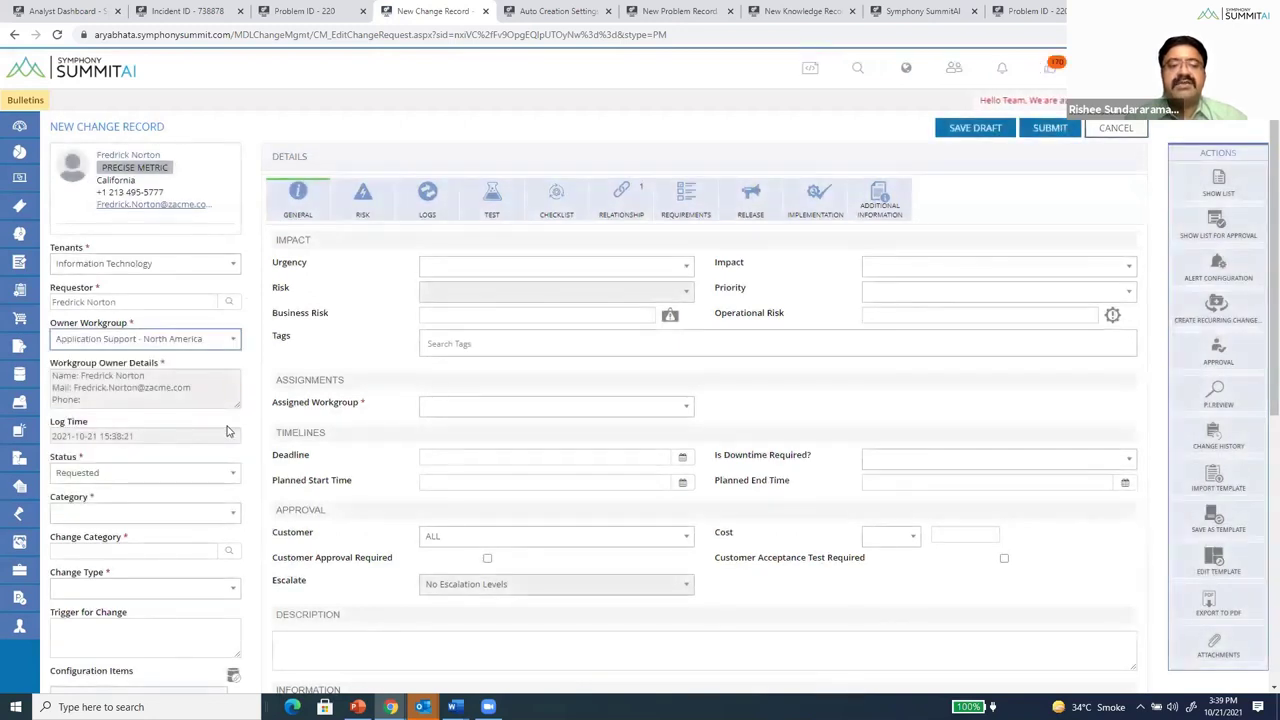
# Set the change record's category to Small and its change type to Normal
pyautogui.click(228, 516)
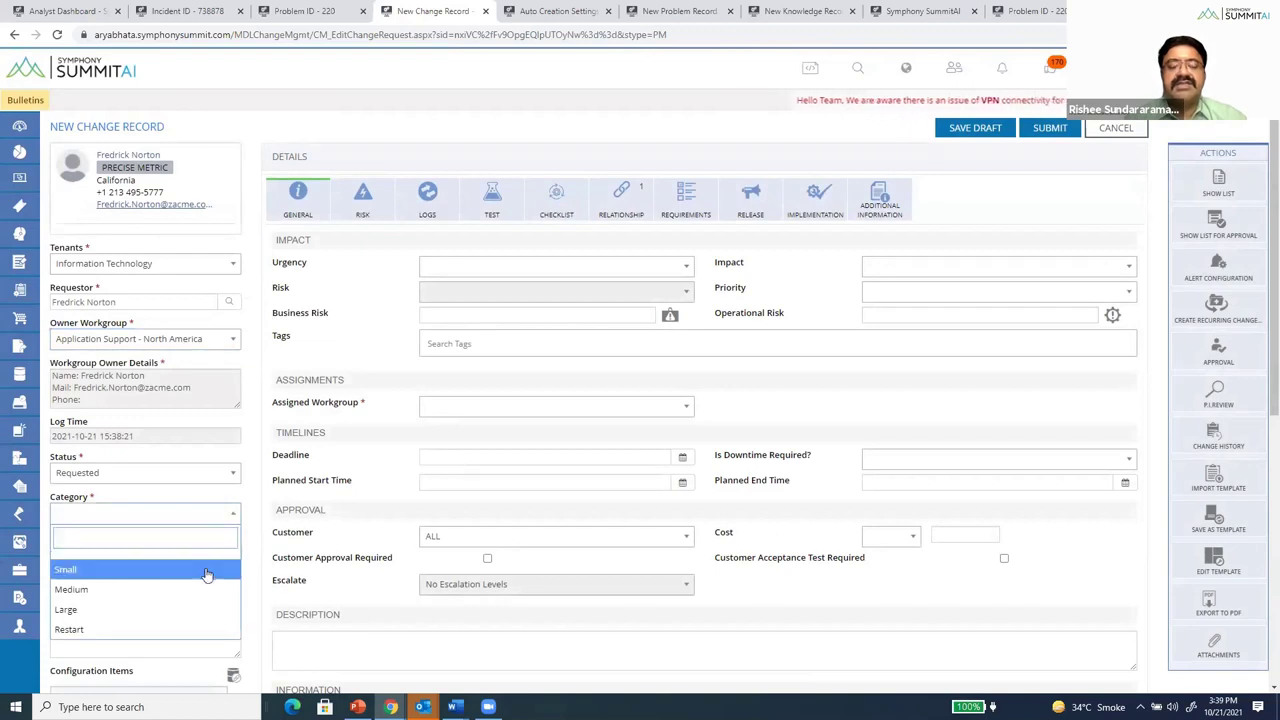
pyautogui.click(203, 568)
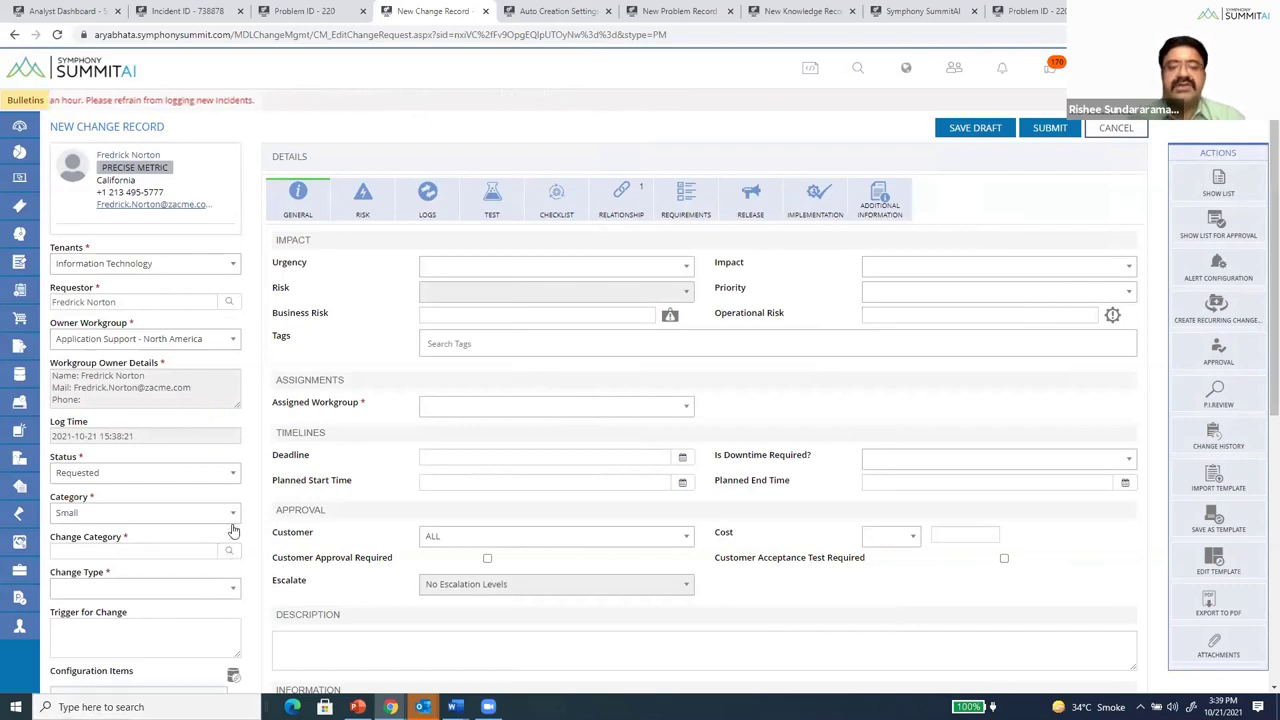
pyautogui.click(229, 592)
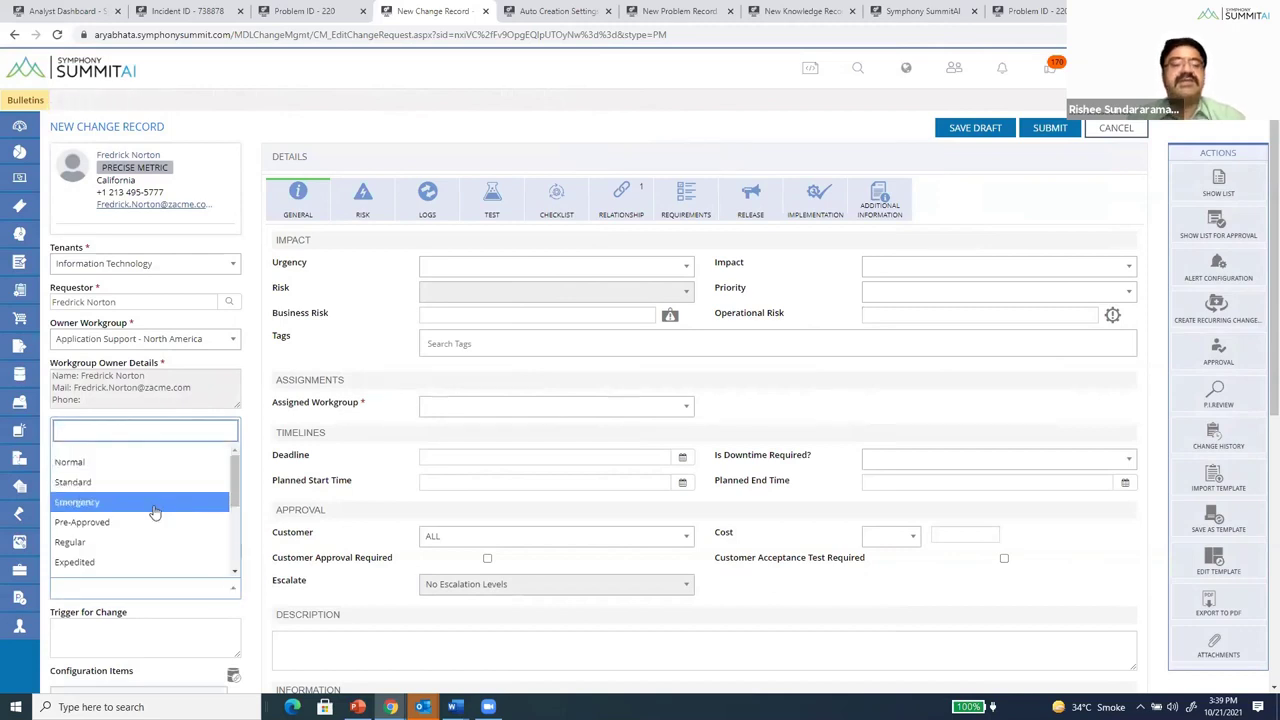
pyautogui.click(145, 461)
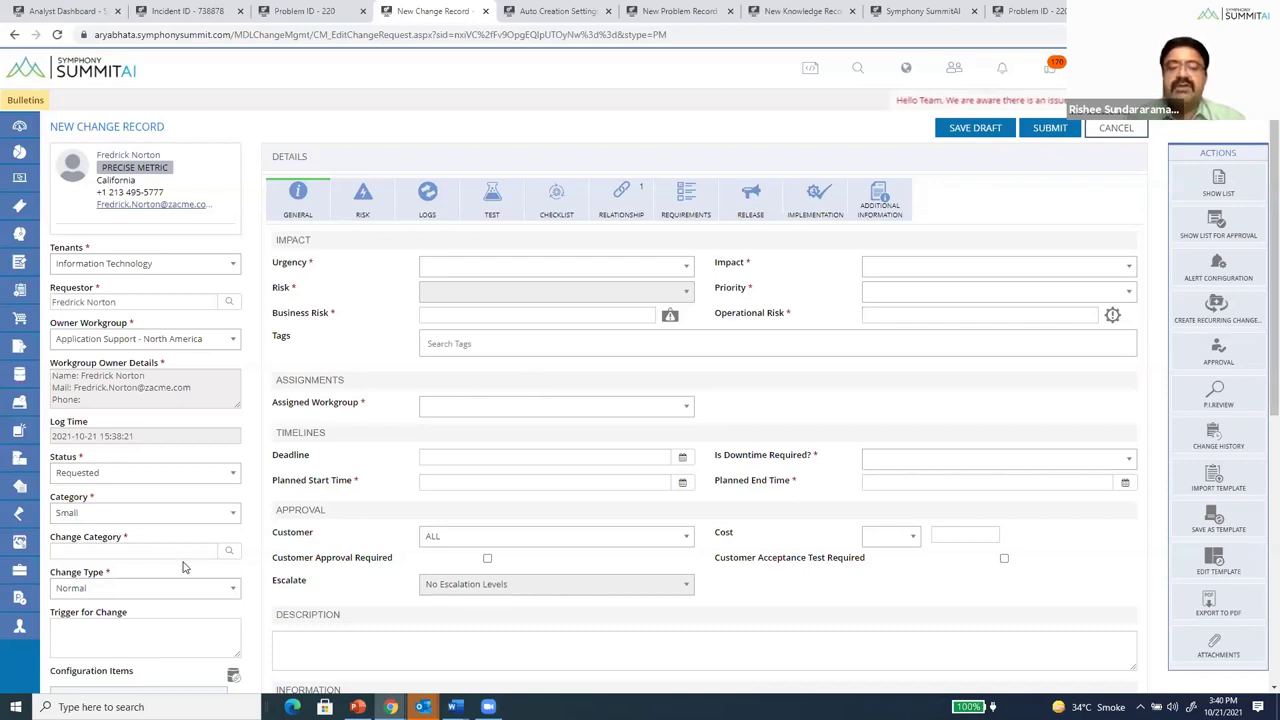
# Switch the change type to Pre-Approved and apply the pre-approved template STD_CR13, Network Infra changes
pyautogui.click(224, 592)
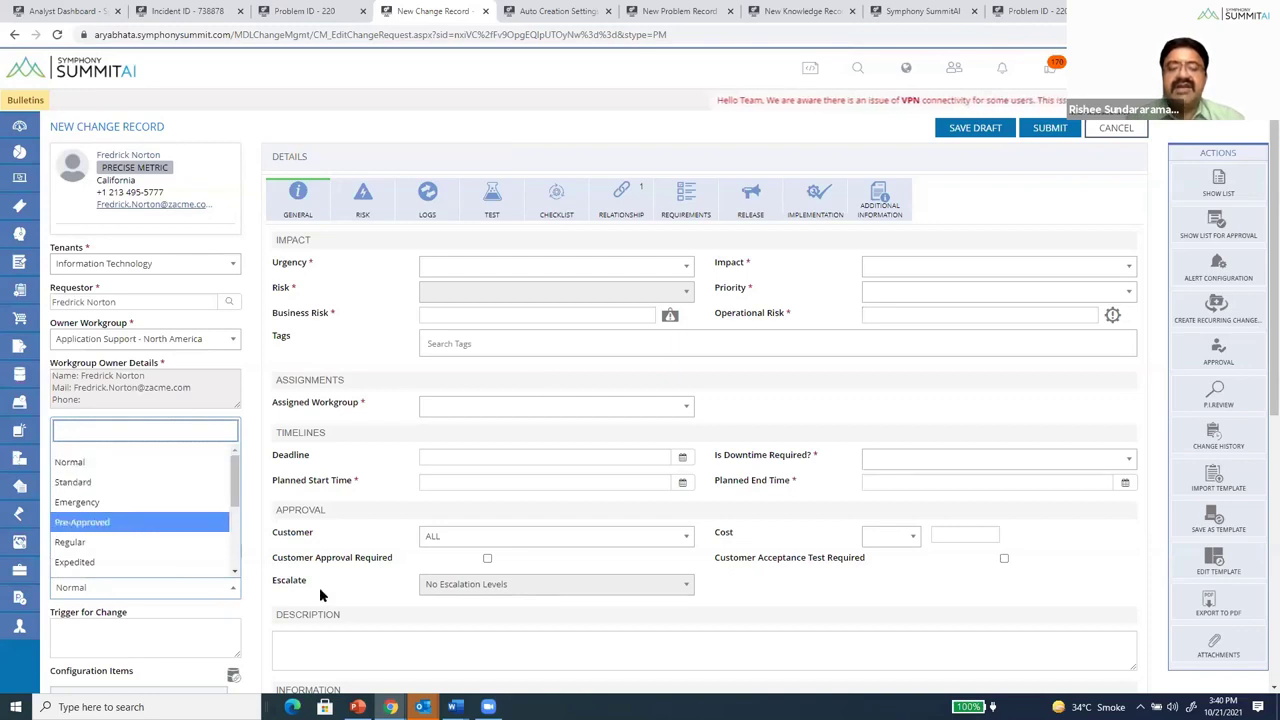
pyautogui.press('Return')
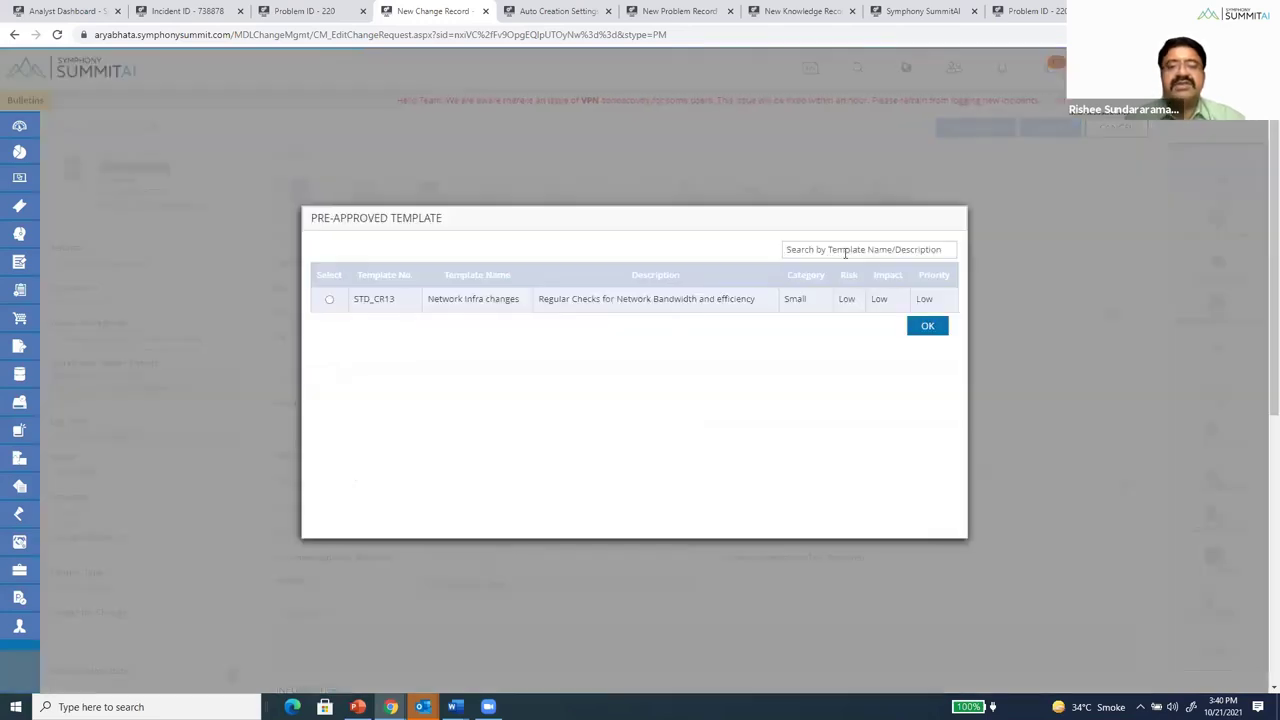
pyautogui.click(927, 327)
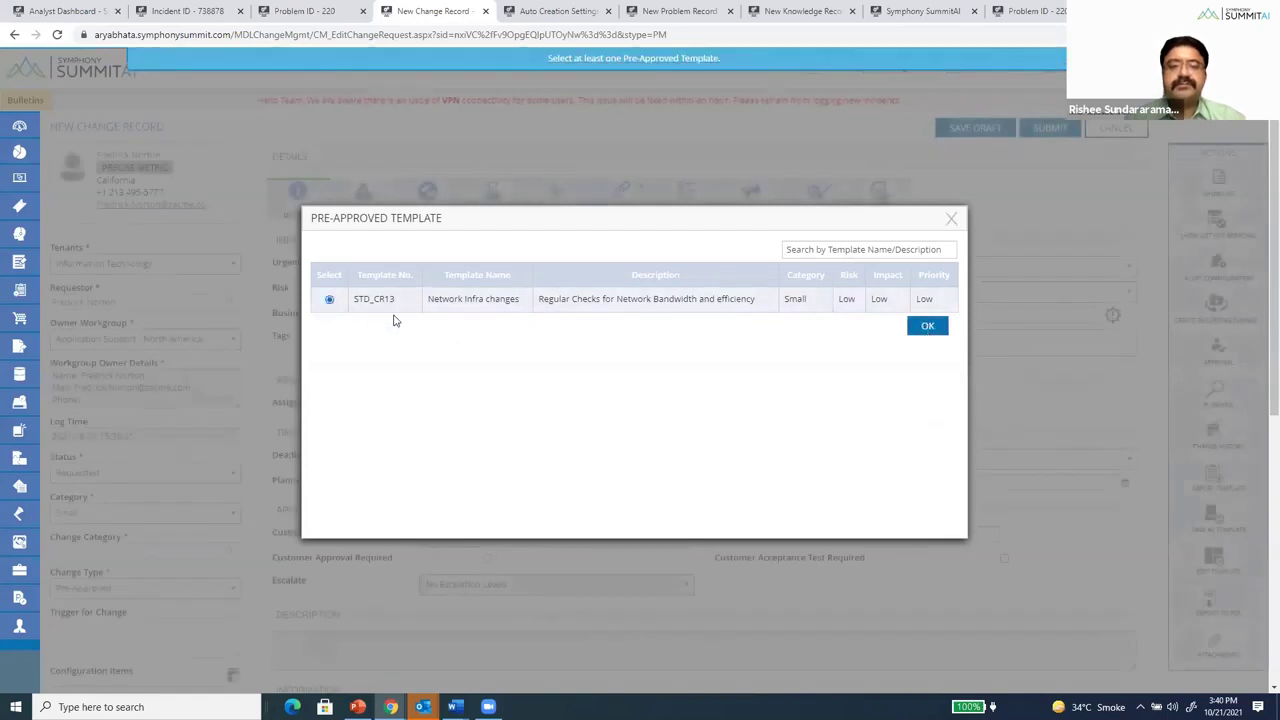
pyautogui.click(924, 326)
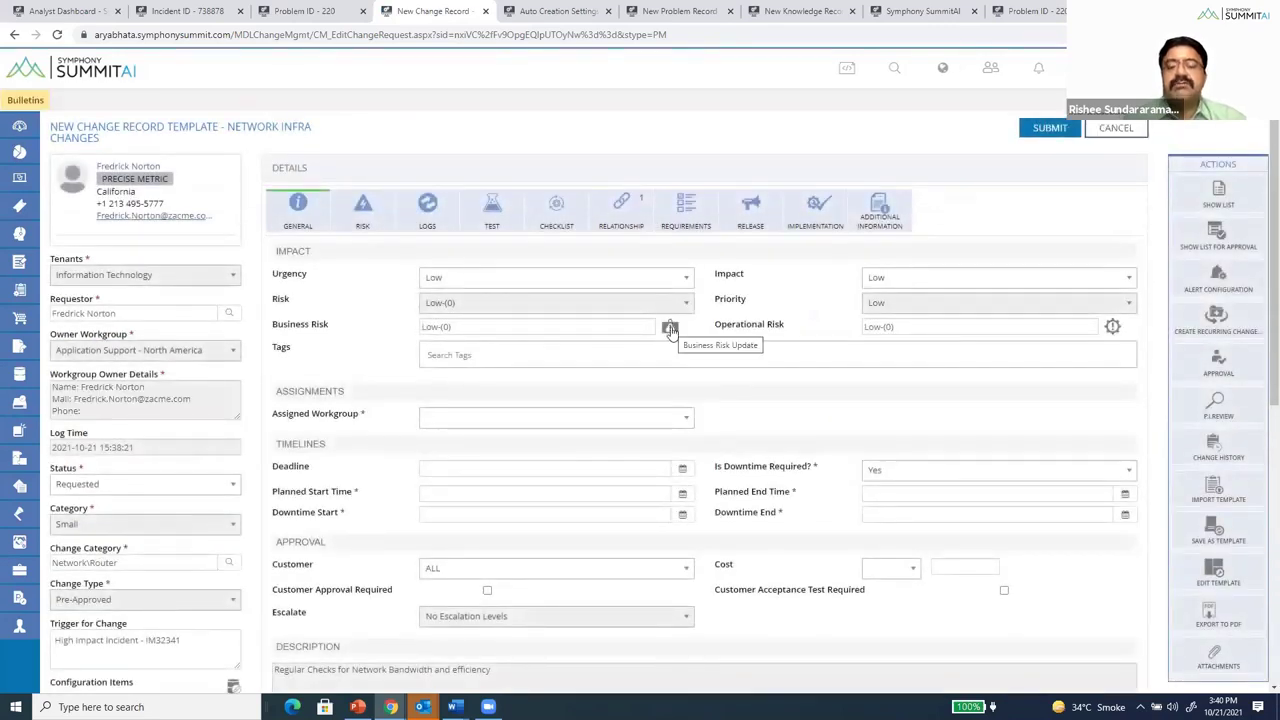
# Examine the business risk and operational risk questionnaires of the change record, closing each without answering
pyautogui.click(670, 328)
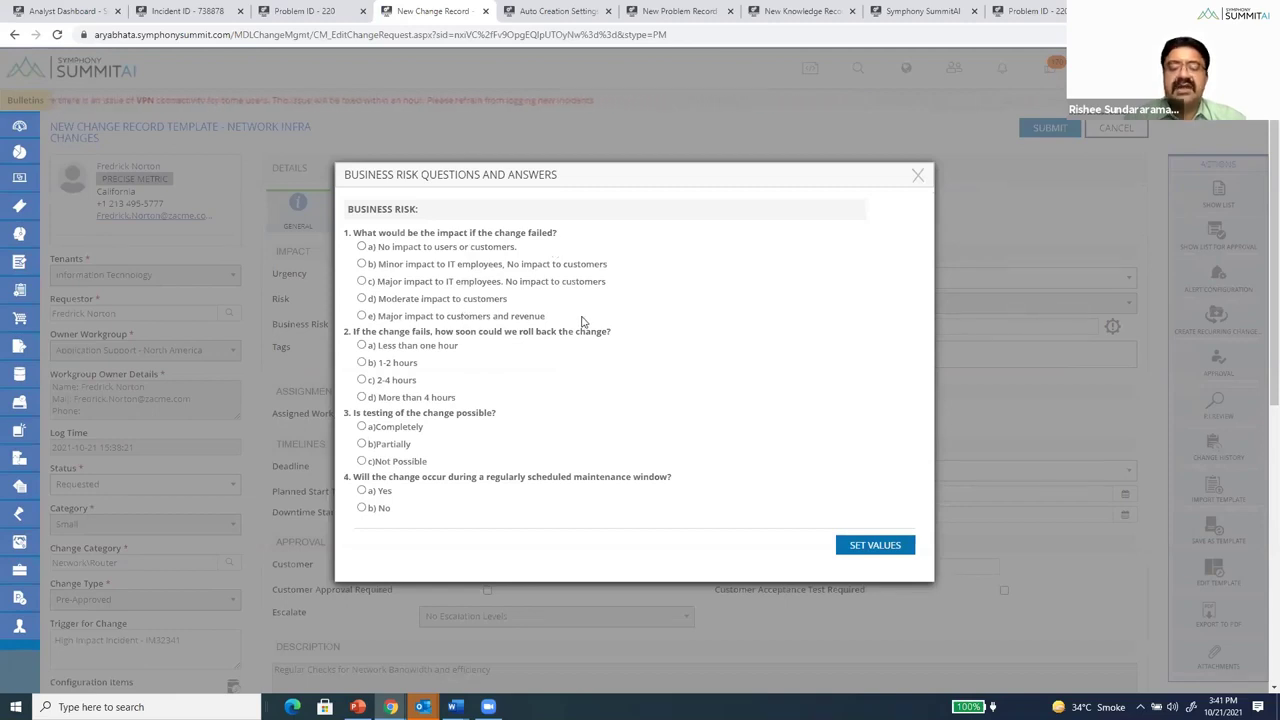
pyautogui.click(917, 176)
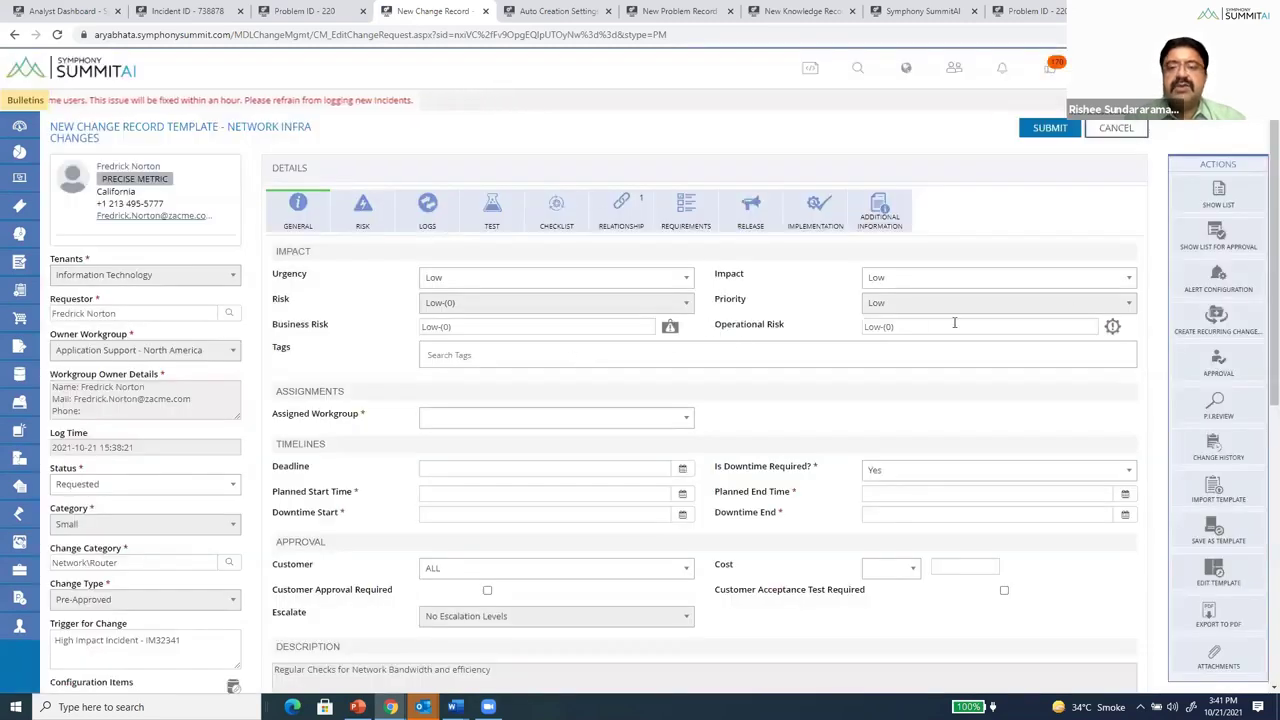
pyautogui.click(1112, 326)
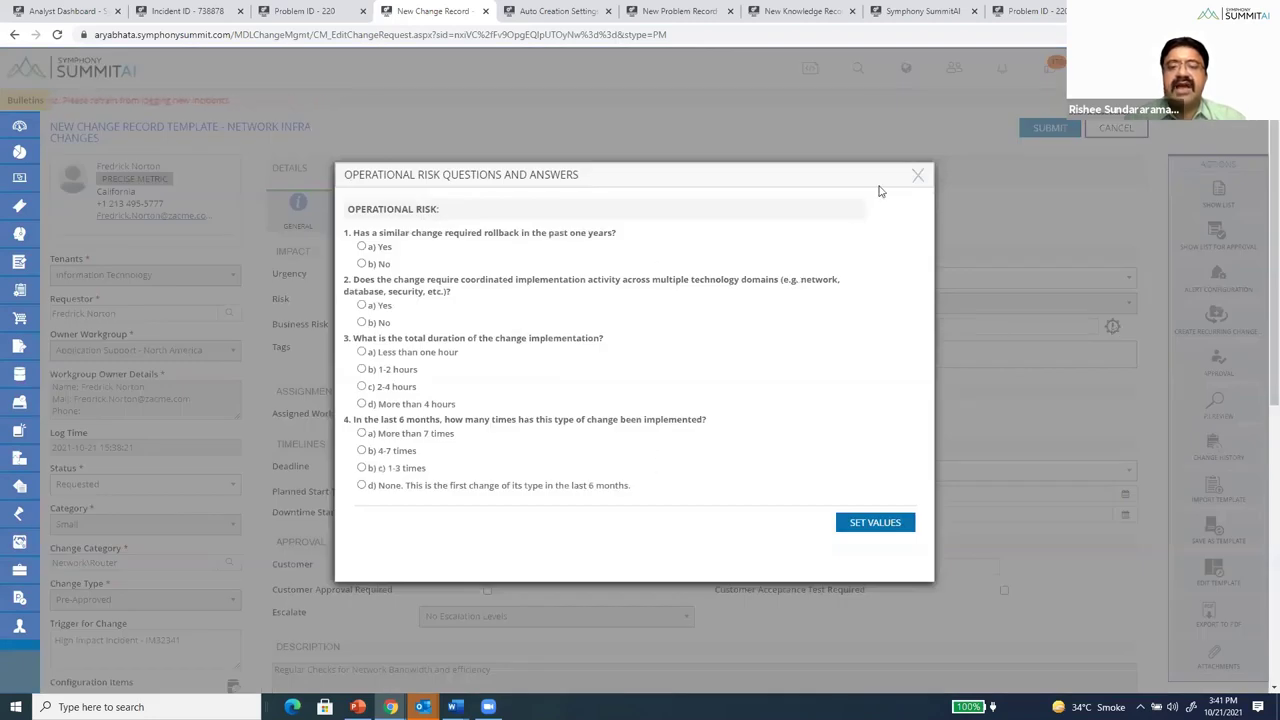
pyautogui.click(916, 177)
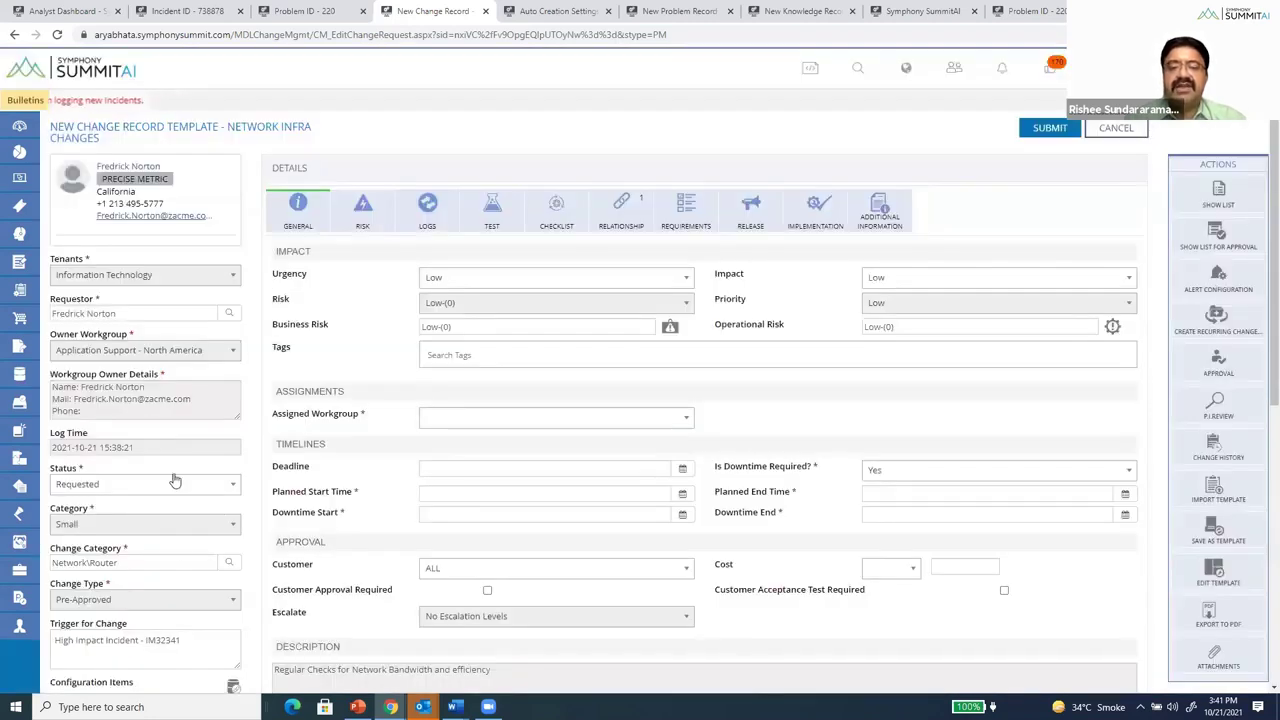